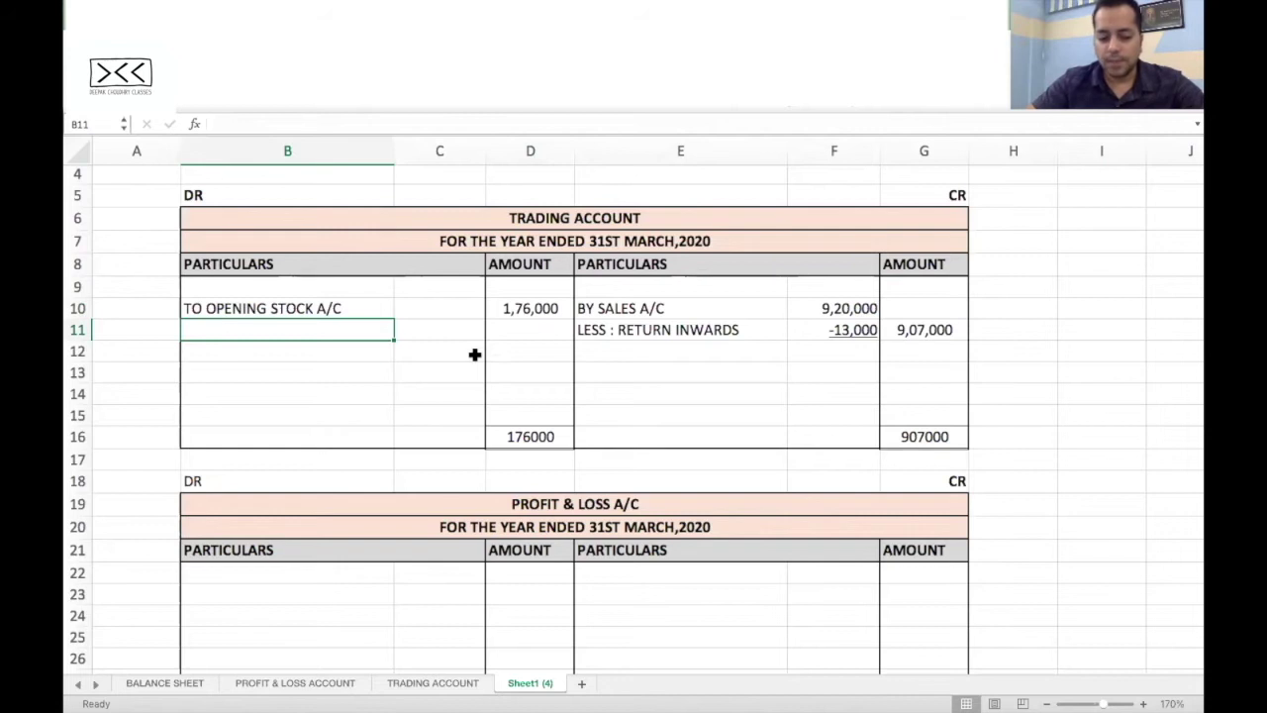
Step: Enter TO PURCHASES A/C with 6,83,000 in the inner column in row 11 of the trading account
type("TO P")
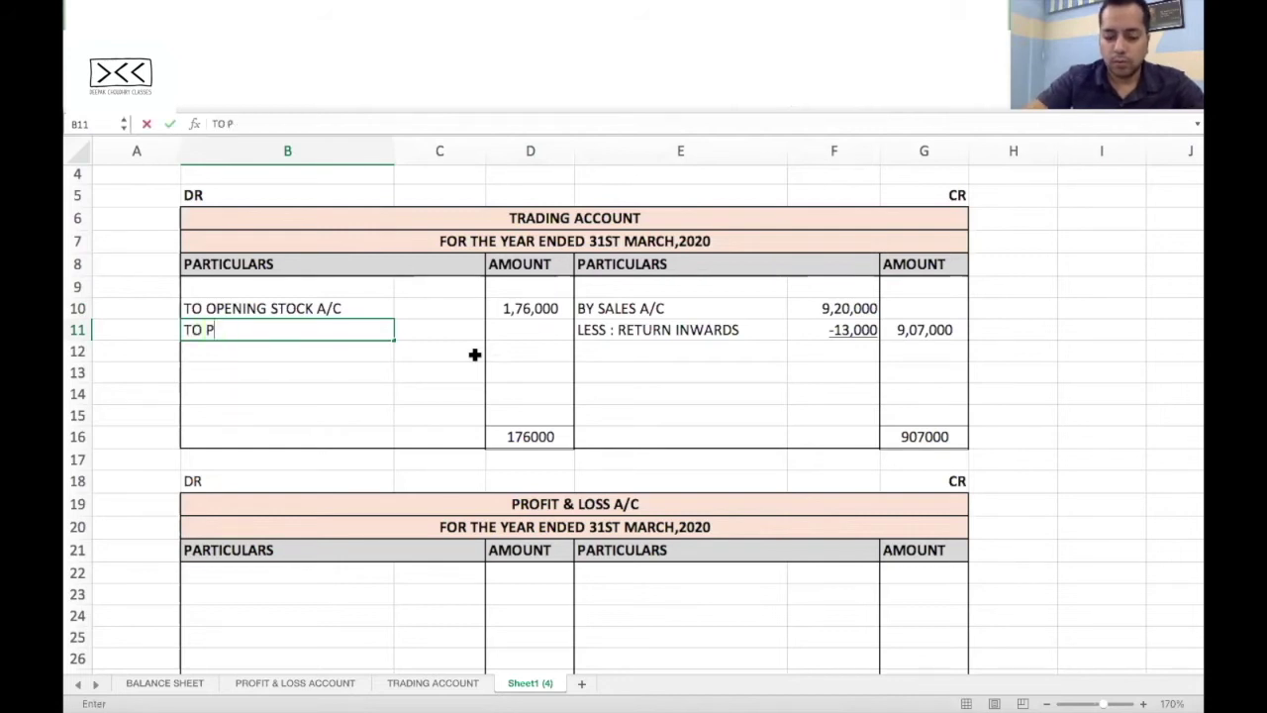
type("URCHASES")
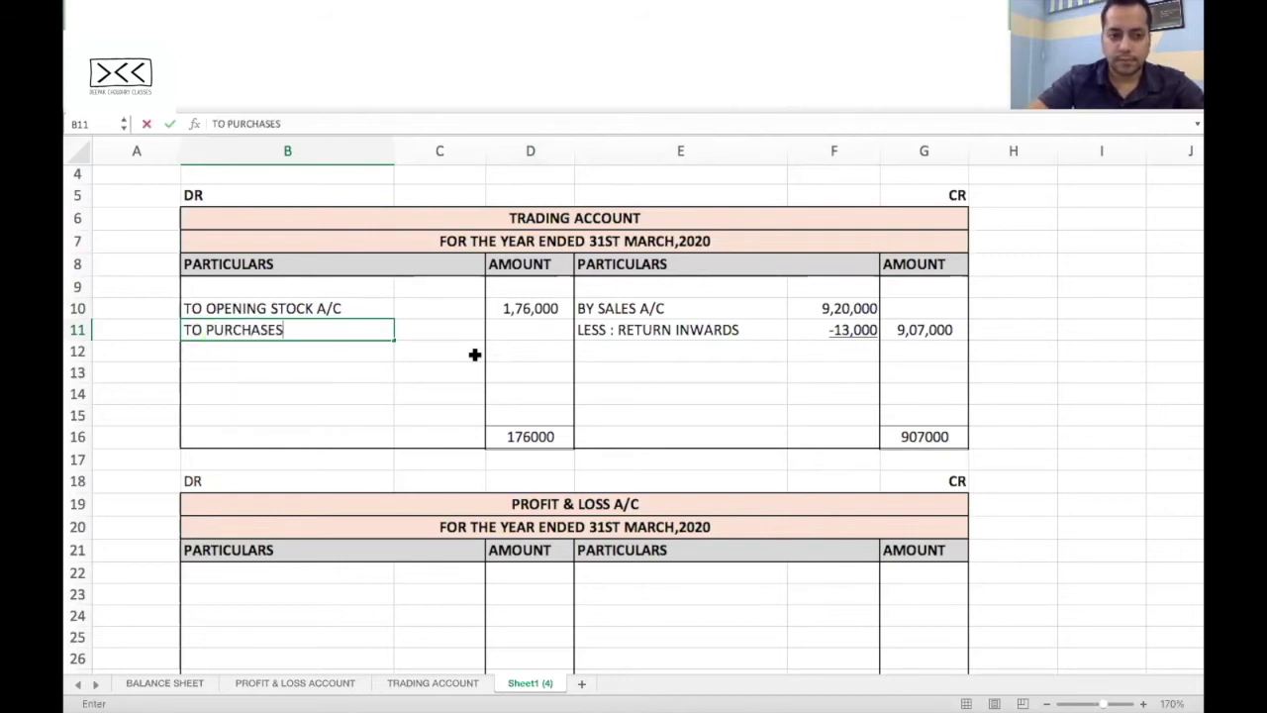
type(" A/C")
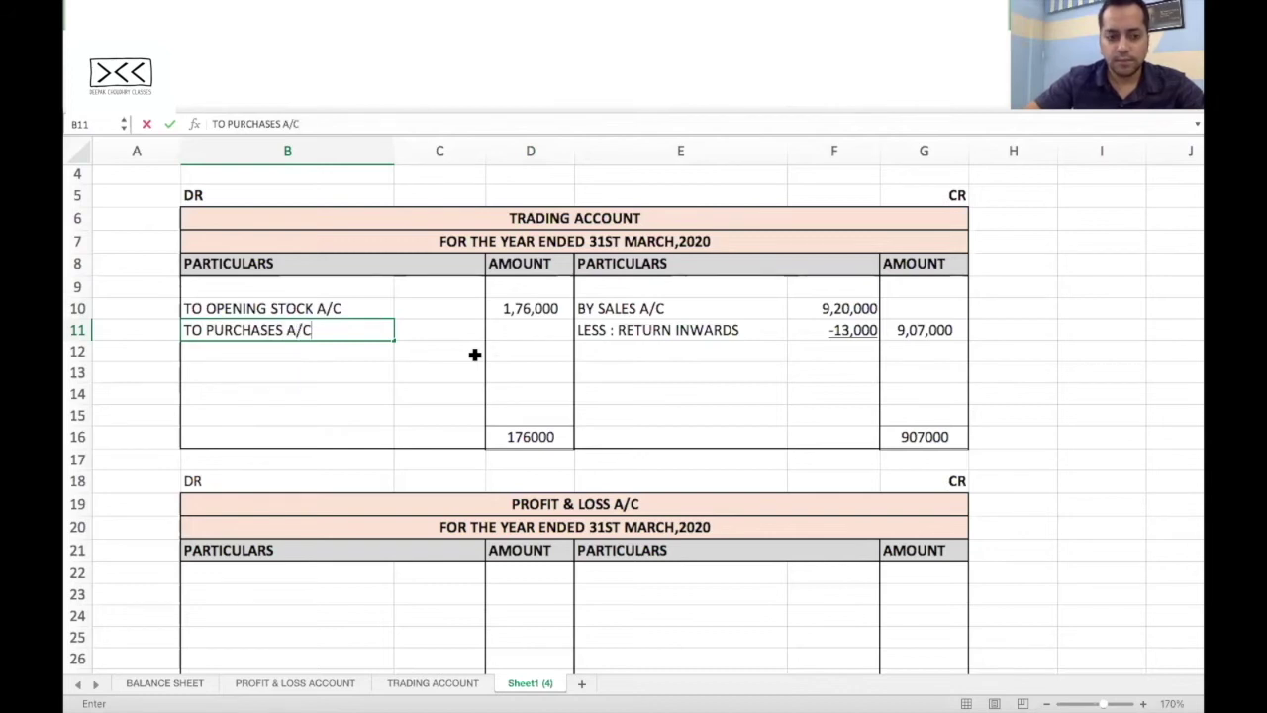
key("Tab")
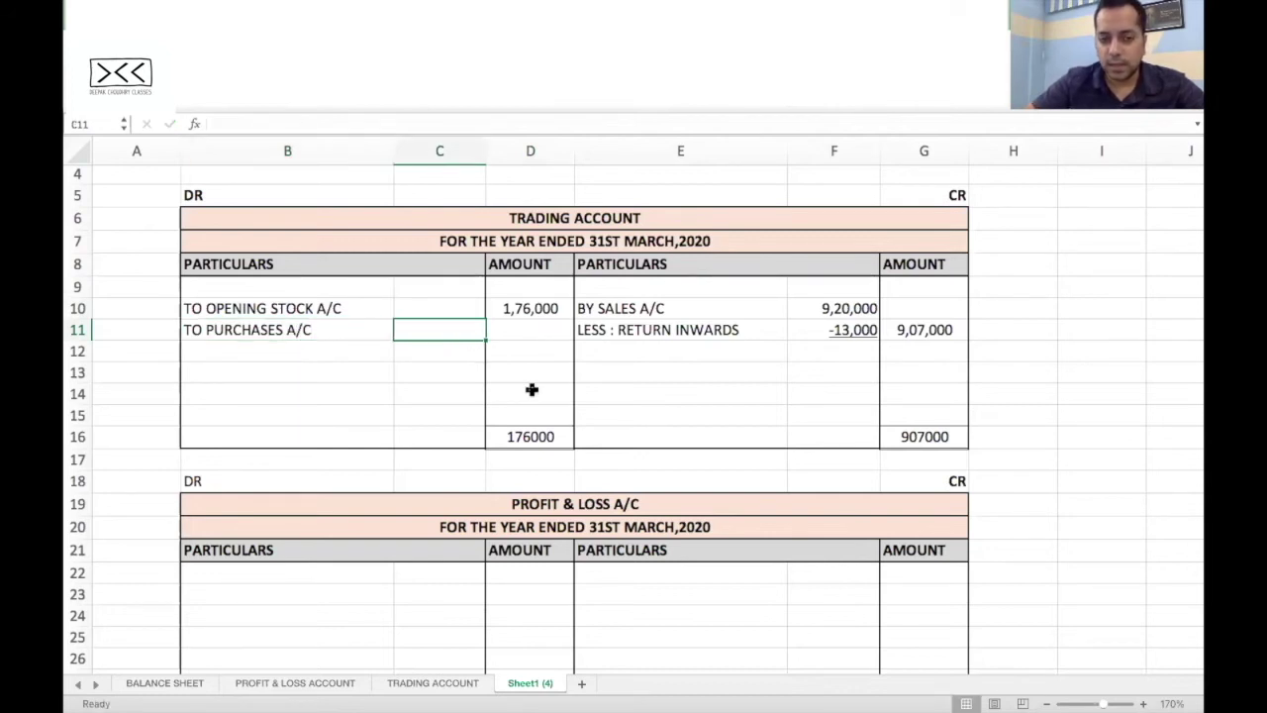
type("6")
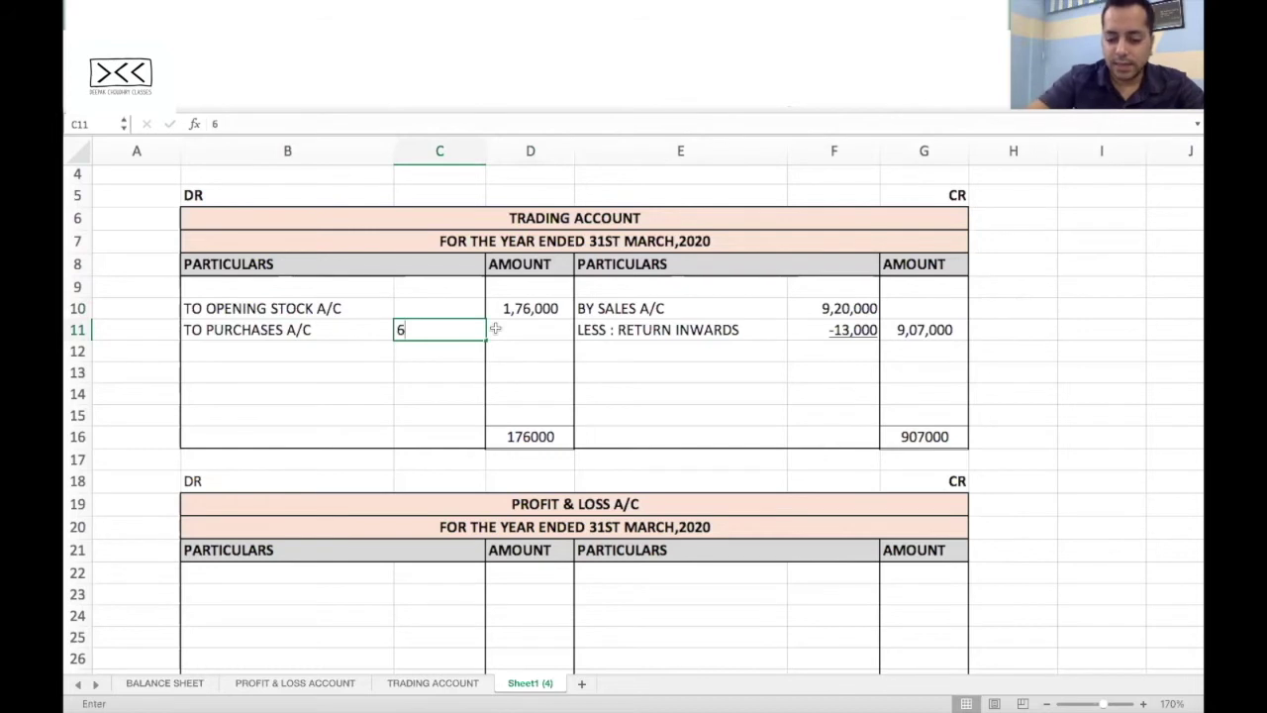
type(",83,000")
key("Return")
Step: Label row 12 of the trading account's debit side LESS : RETURN OUTWARDS A/C
type("LESS")
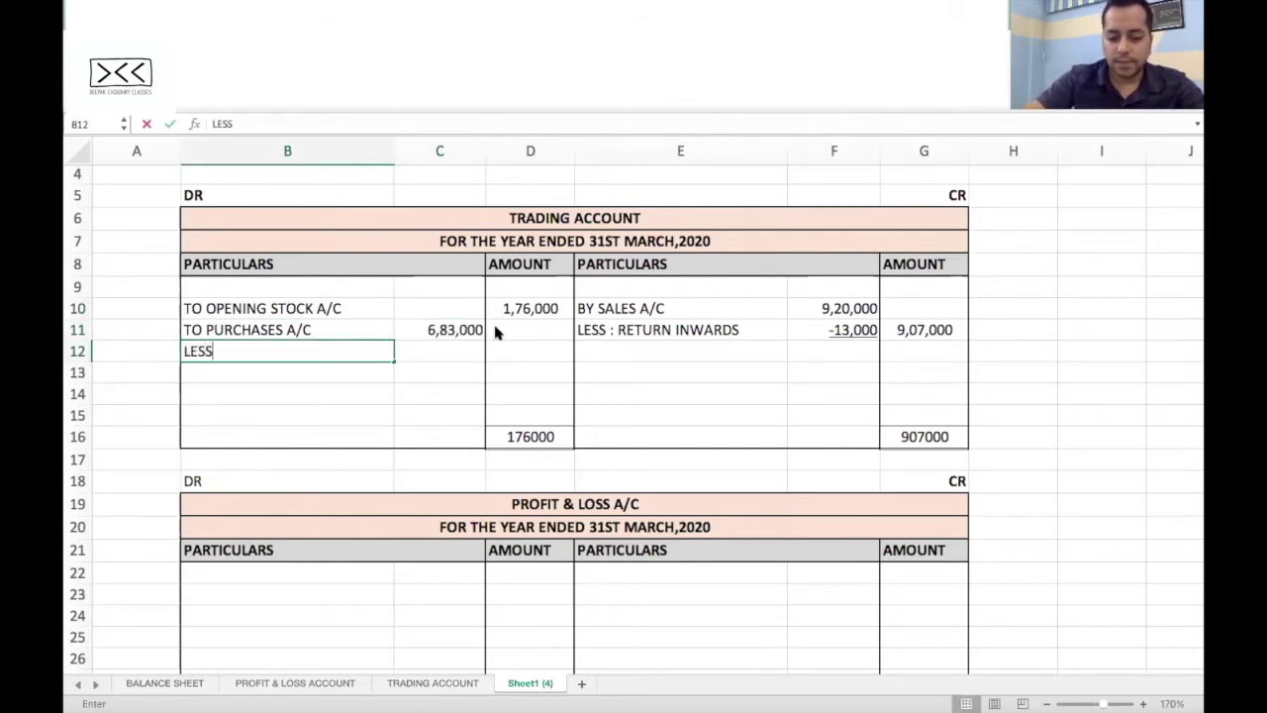
type(" : PUR")
key("BackSpace")
key("BackSpace")
type("RETURN OUTWARD")
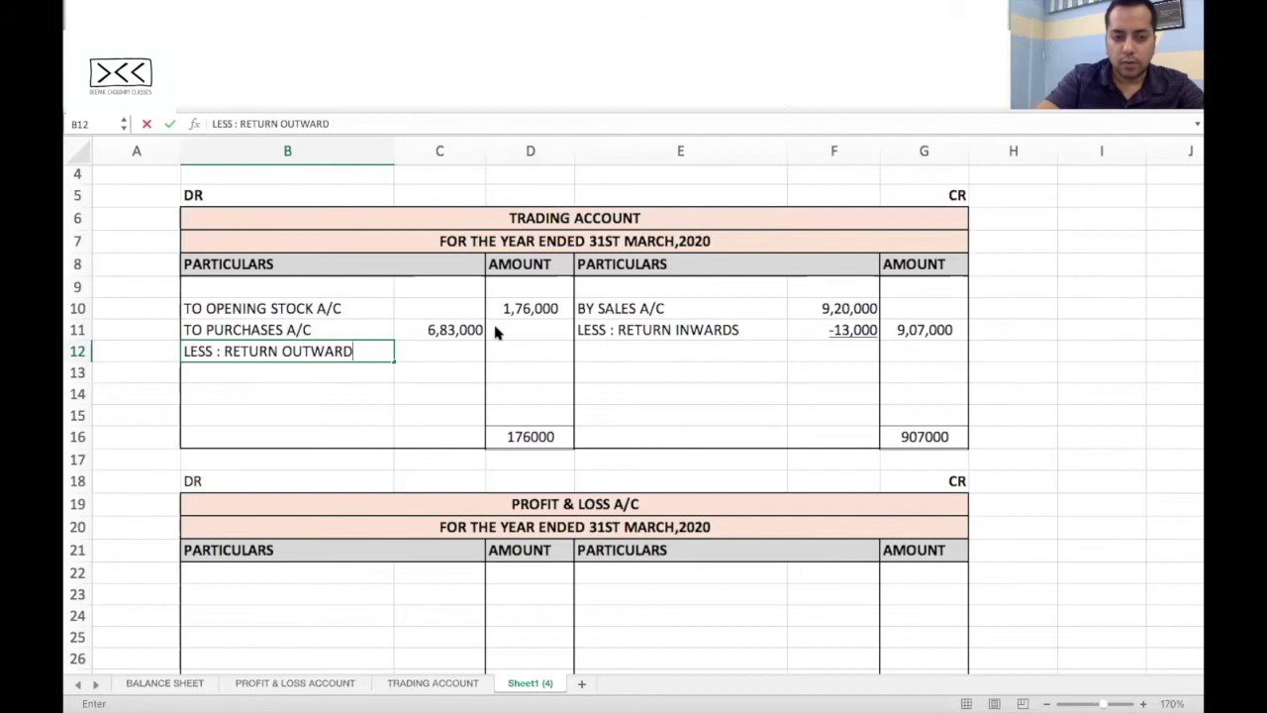
type("S A/C")
key("Tab")
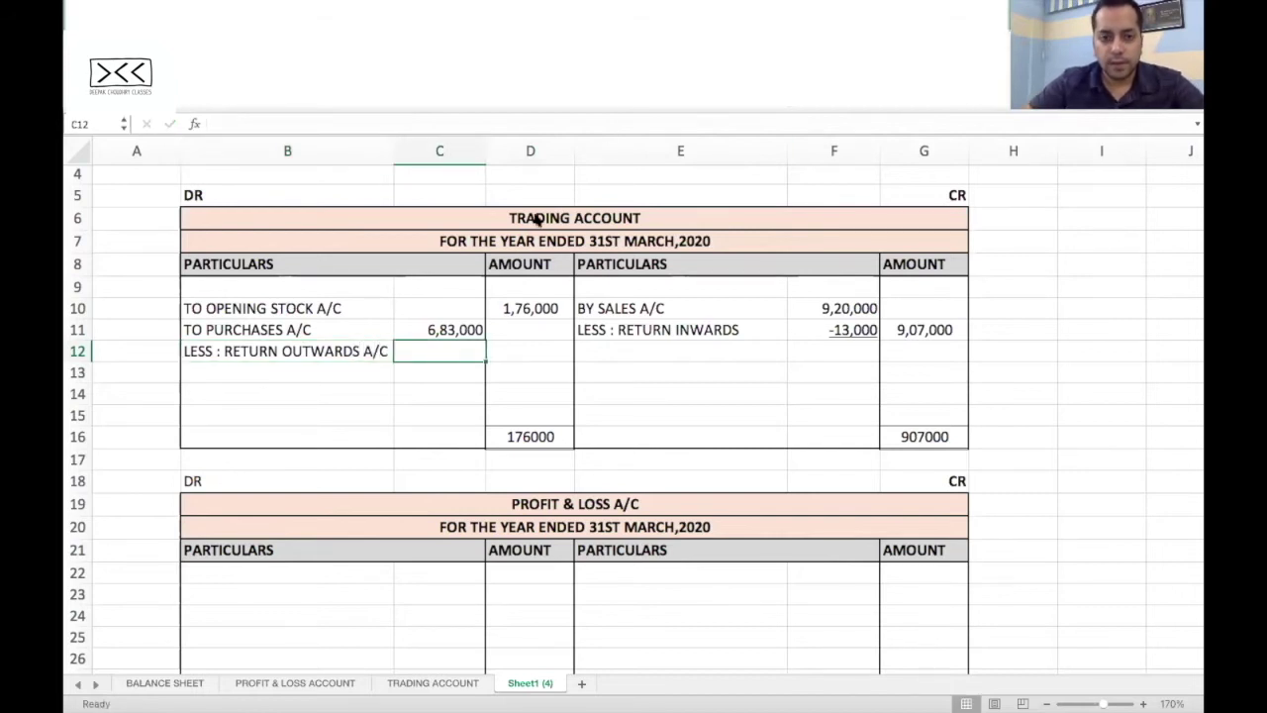
Step: Switch to the PDF trial balance and tick off Purchases and Returns Outward
key("super+Tab")
scroll(475, 316, "up", 2)
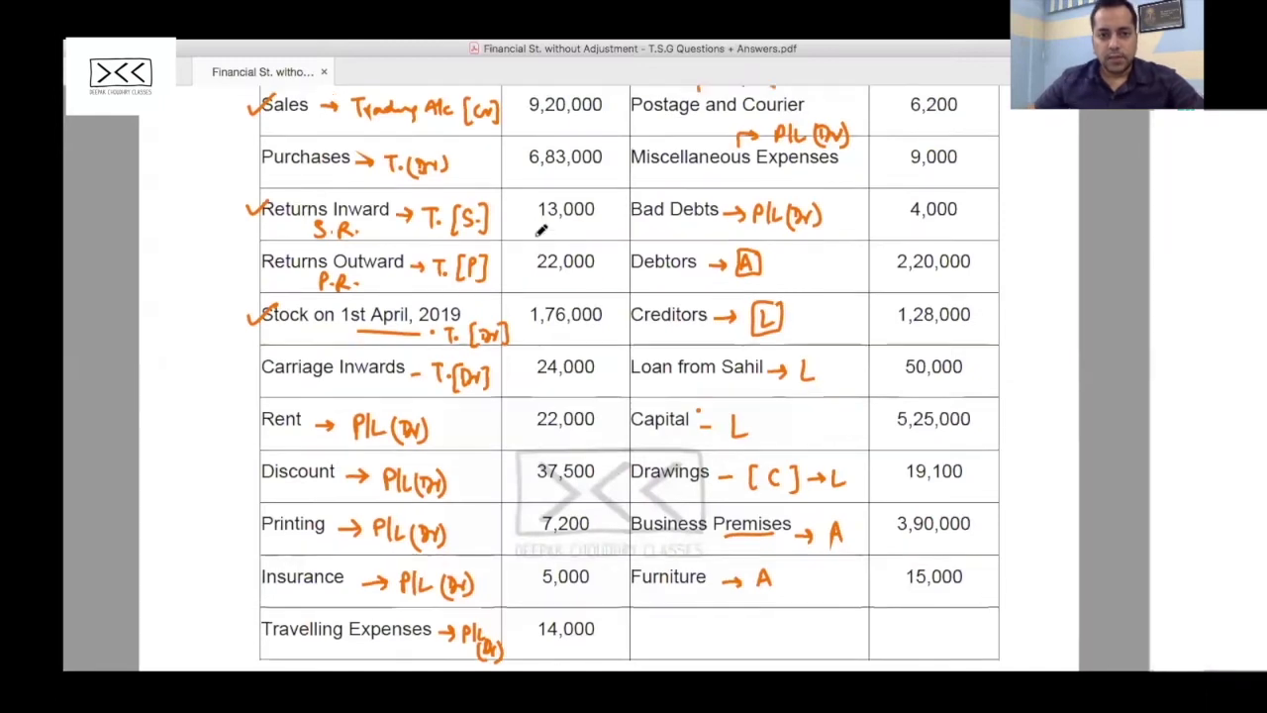
left_click_drag(252, 218, 277, 208)
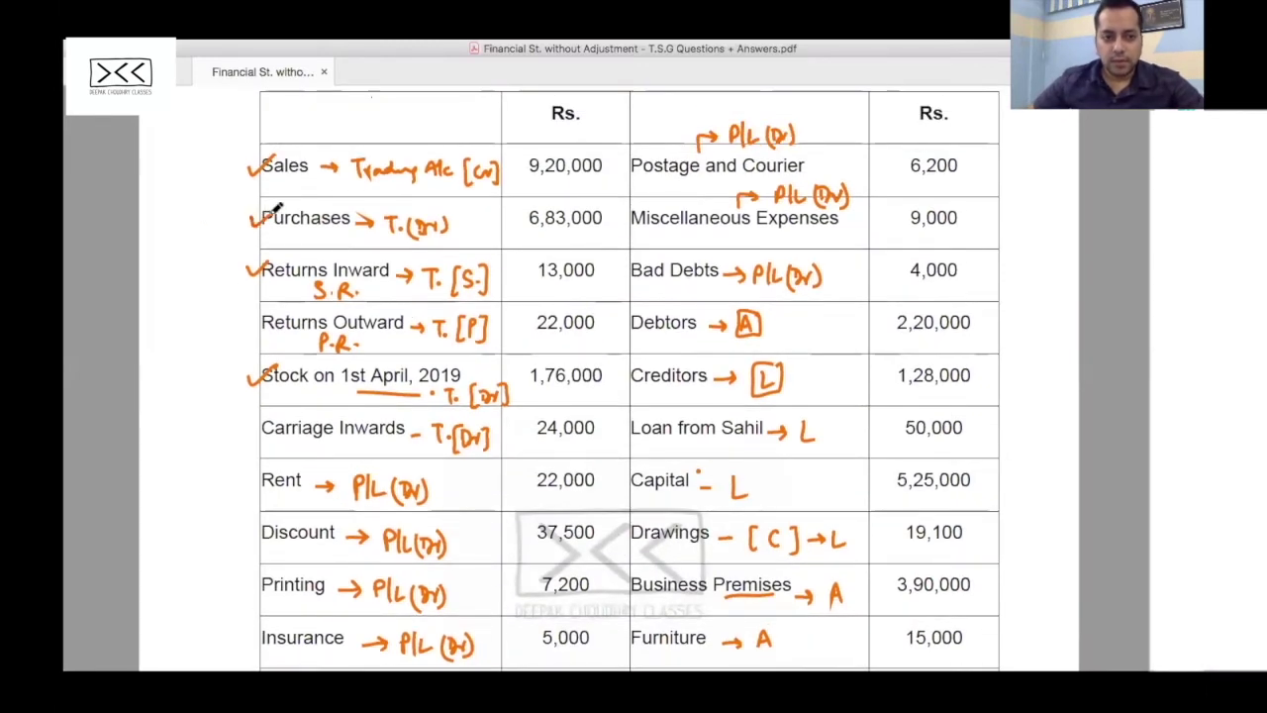
left_click_drag(249, 318, 279, 310)
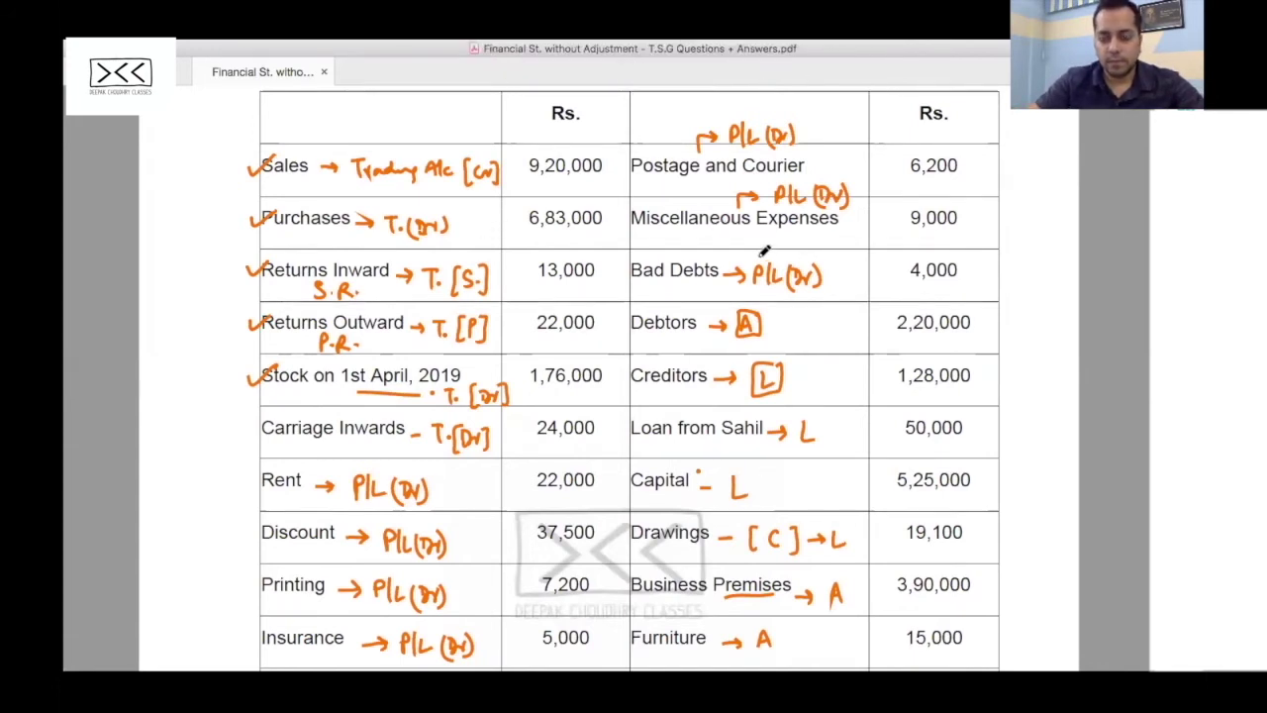
Step: Back in the Excel workbook, enter -22,000 for return outwards in C12 and sum C11:C12 in D12
key("super+Tab")
type("-22,000")
key("Tab")
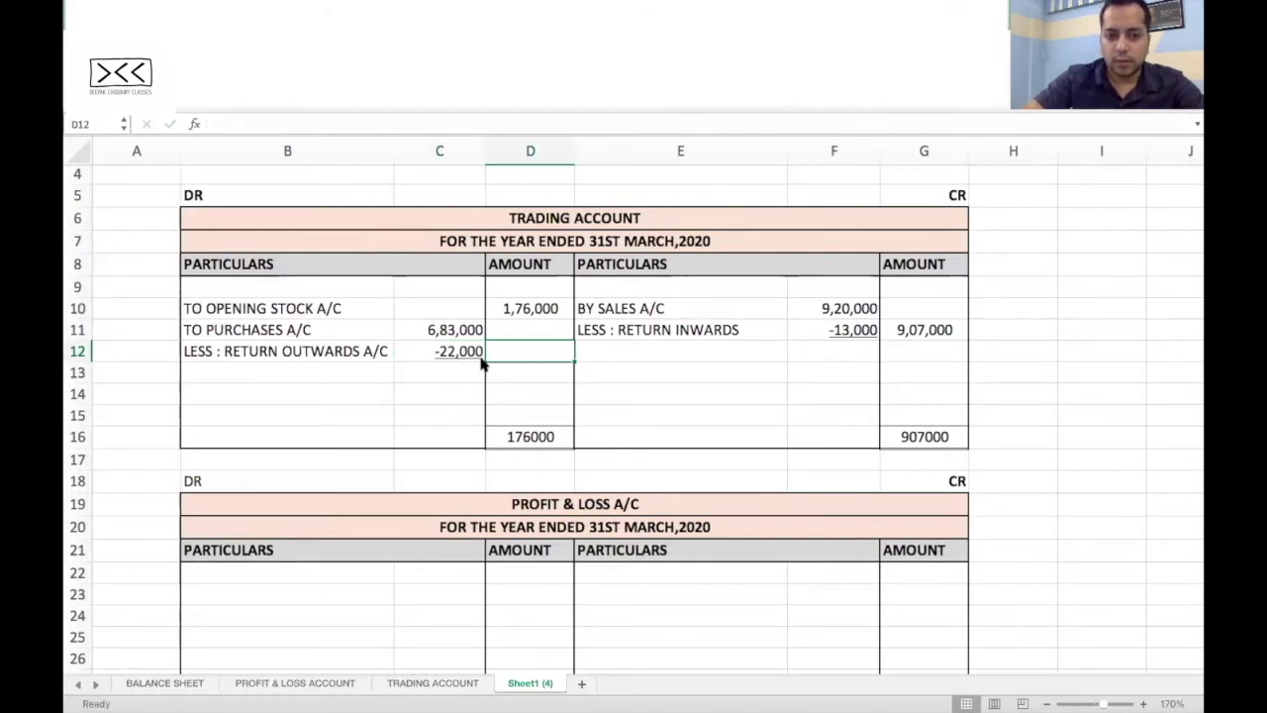
type("=SUM(")
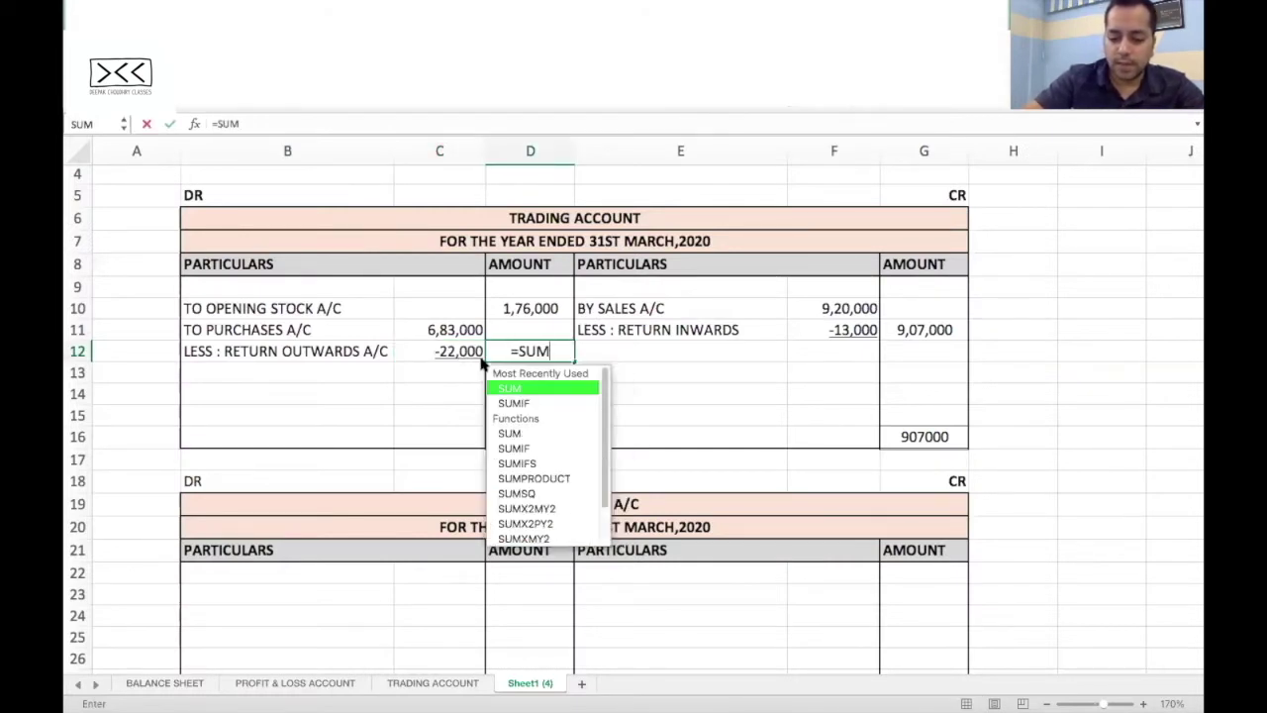
left_click(481, 362)
key("shift+Up")
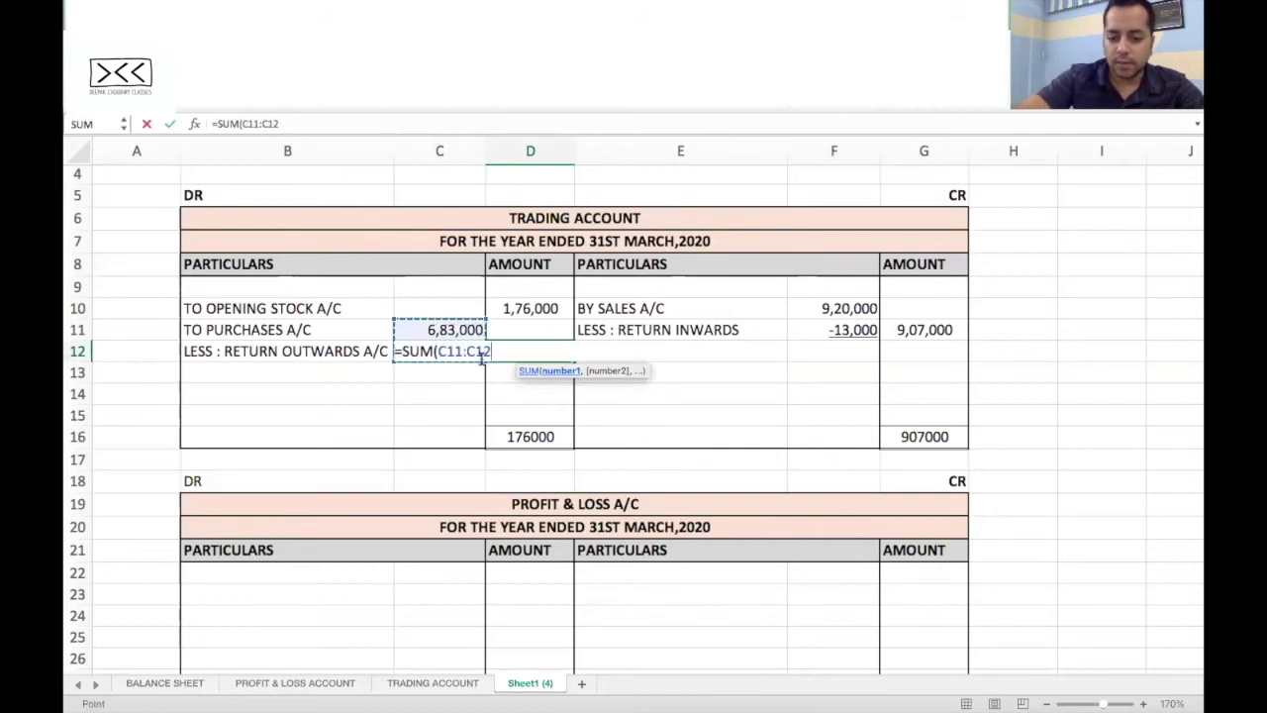
key("Return")
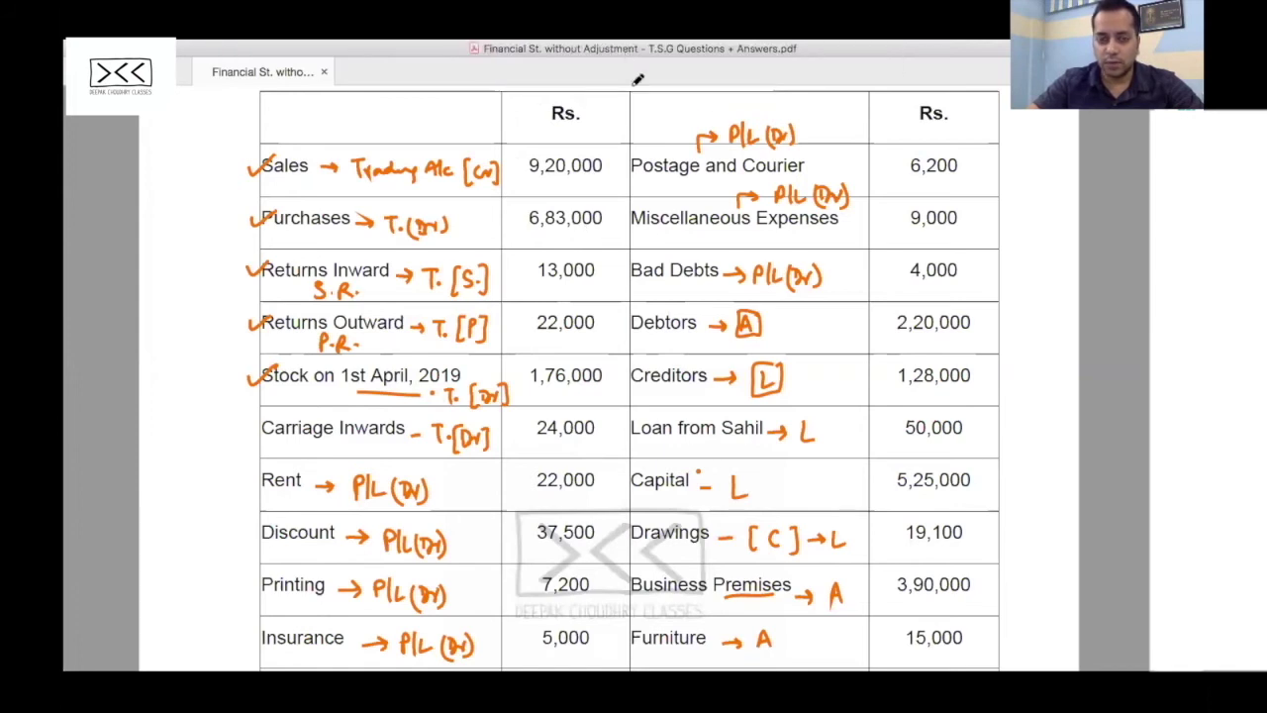
Step: In the Excel workbook, enter TO CARRIAGE INWARDS with an amount of 24,000 in row 13 of the trading account
key("super+Tab")
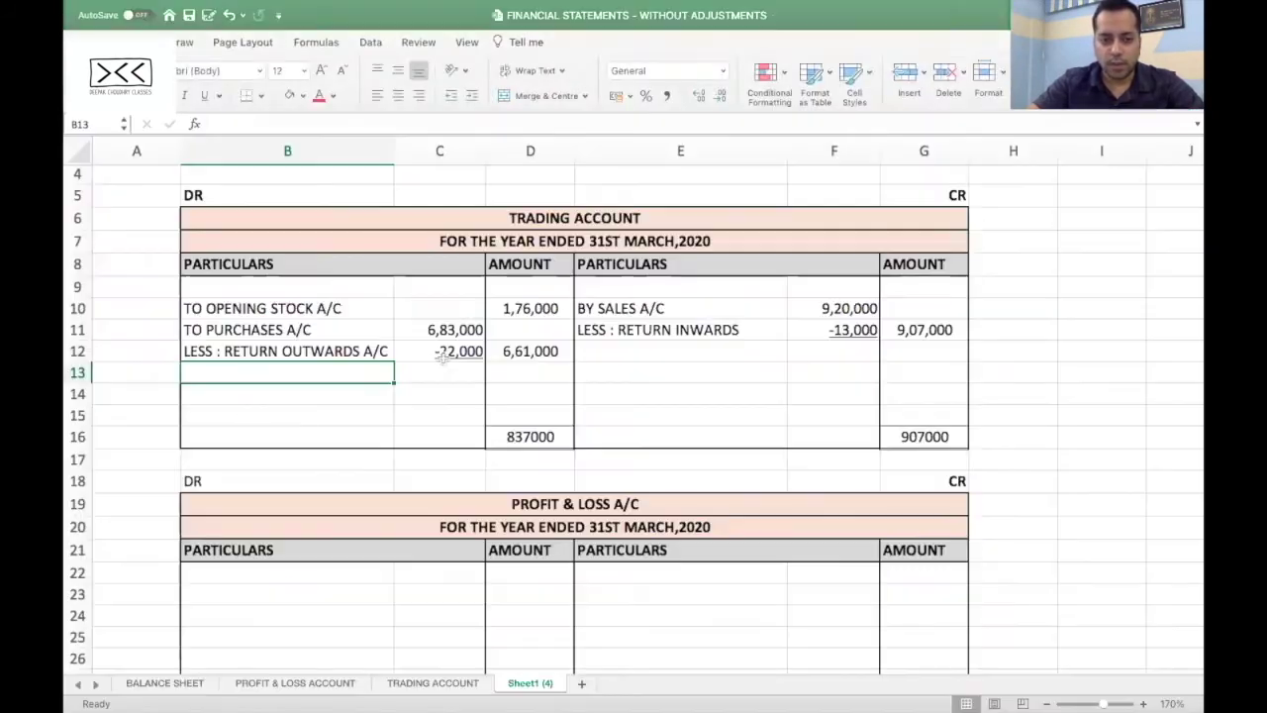
type("TO CAR")
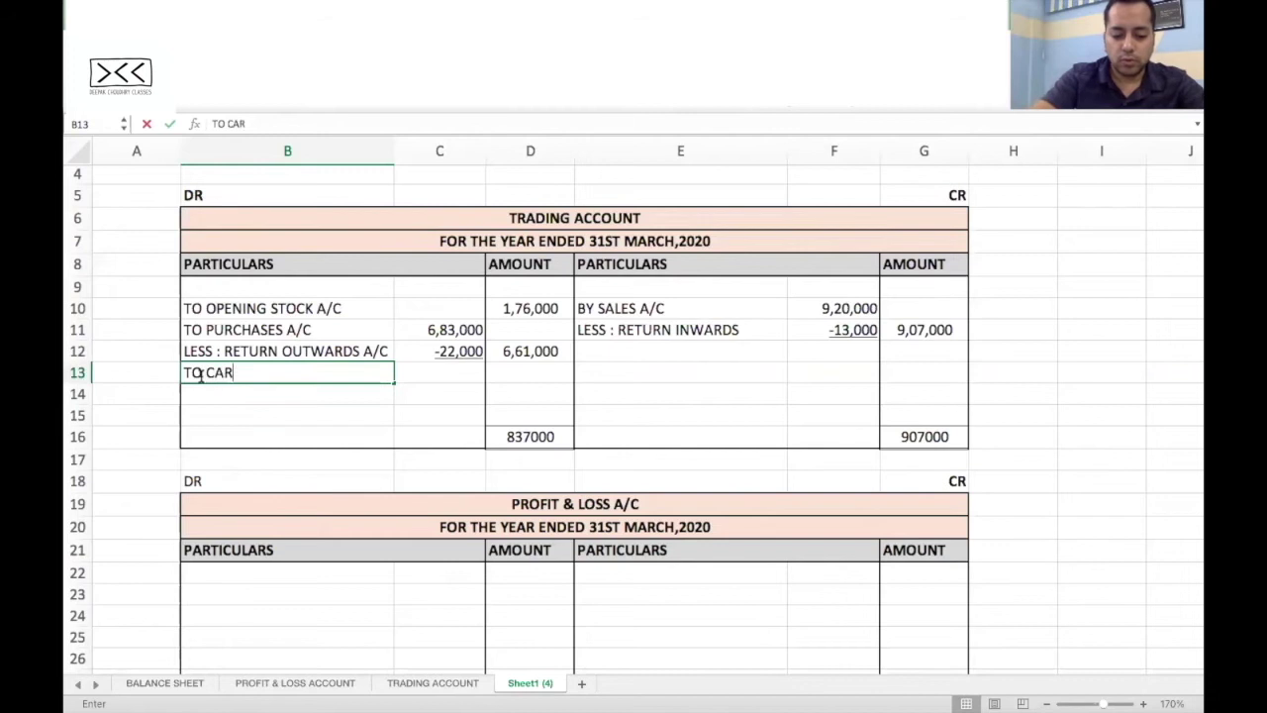
type("RIAGE INWARDS")
key("Right")
key("Right")
key("Right")
key("Left")
key("Left")
key("Left")
key("Left")
key("Right")
key("Right")
key("Right")
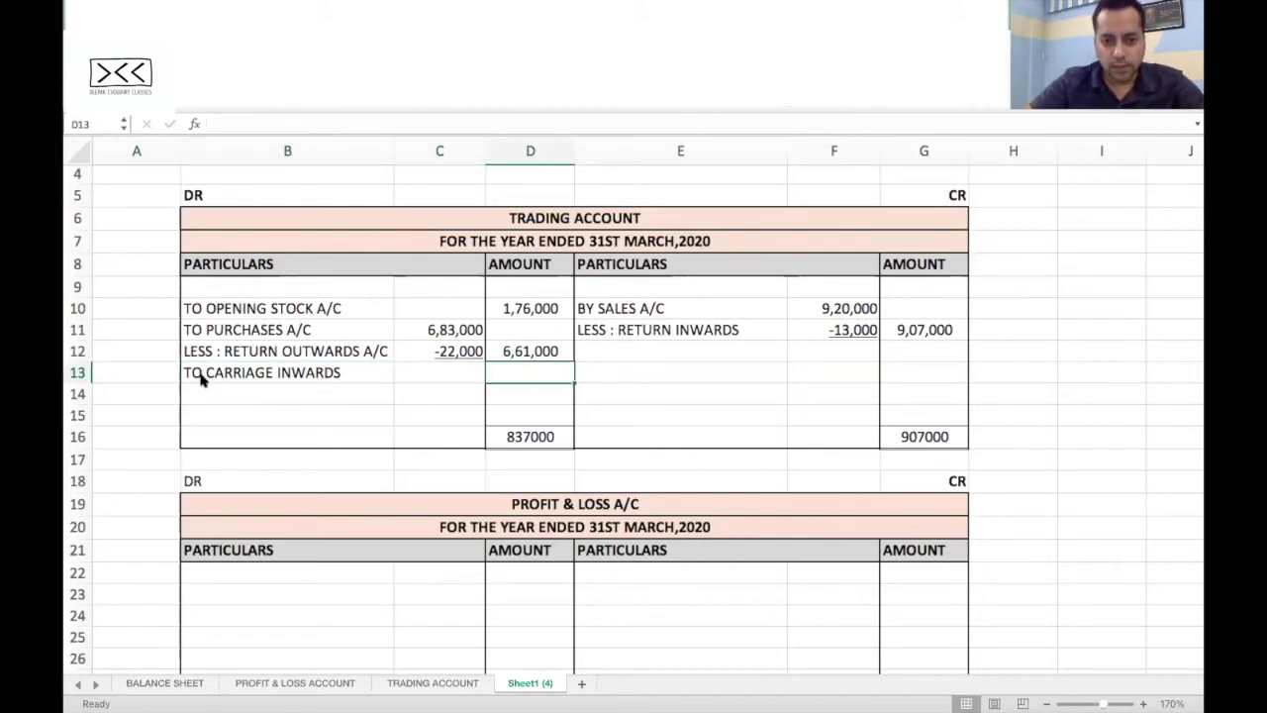
type("24,000")
key("Return")
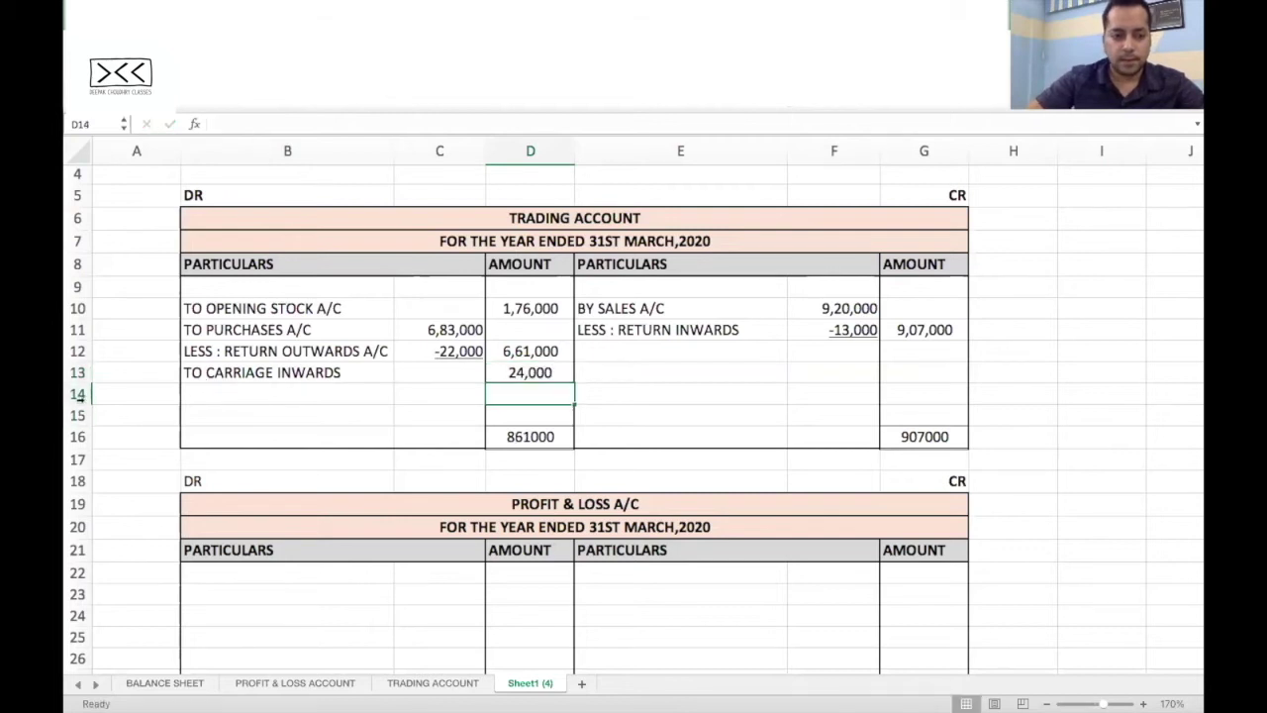
Step: Insert a blank row at row 14 of the sheet and tick off Carriage Inwards in the PDF trial balance
left_click(78, 394)
key("ctrl+shift+equal")
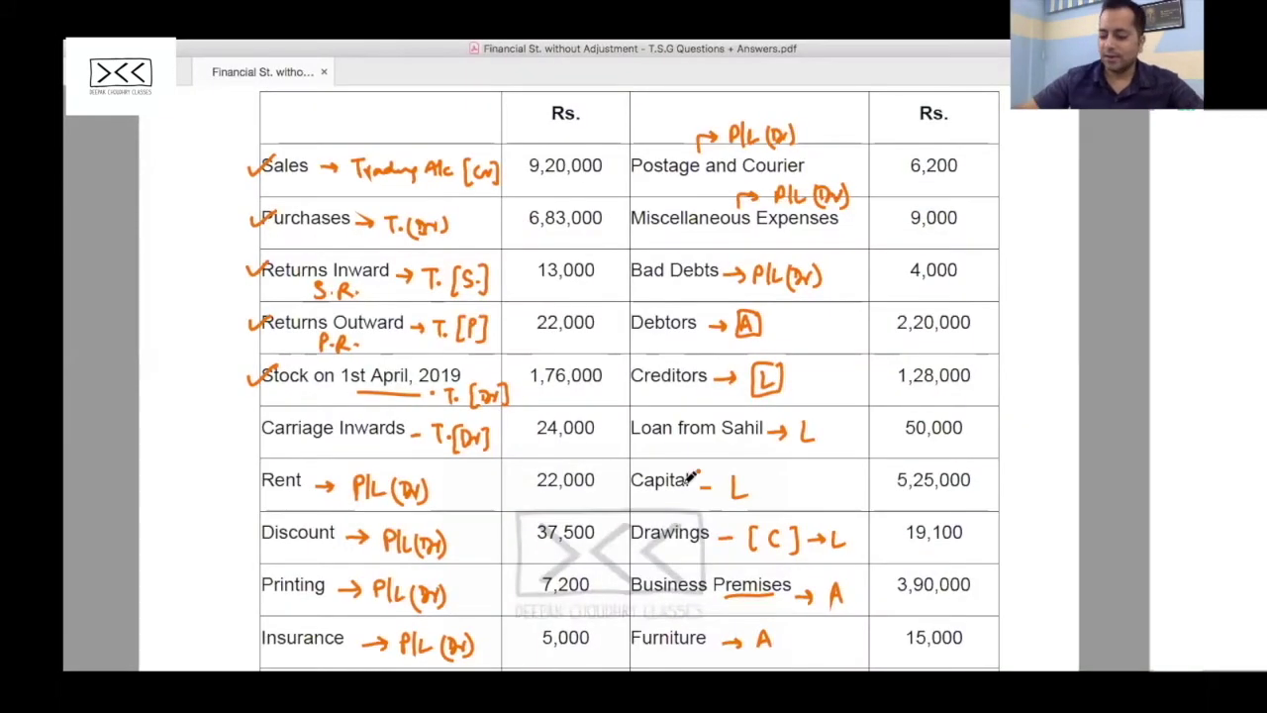
left_click_drag(249, 423, 270, 416)
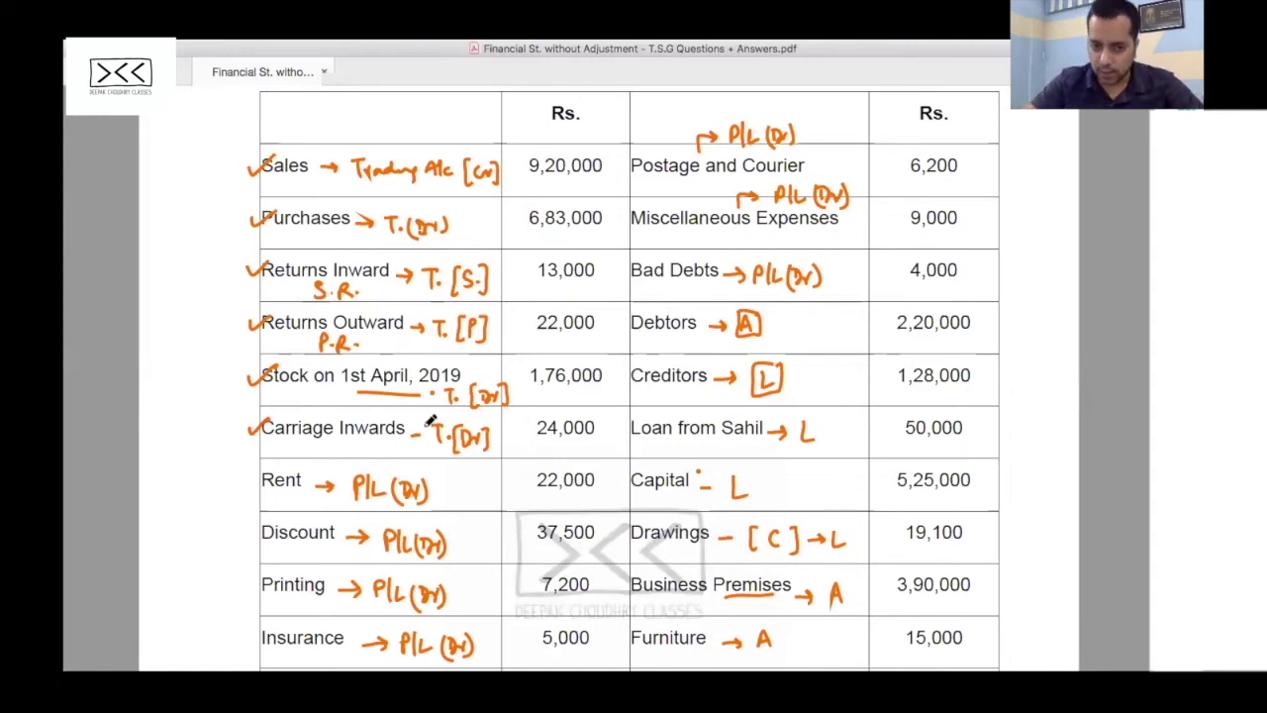
scroll(461, 420, "down", 2)
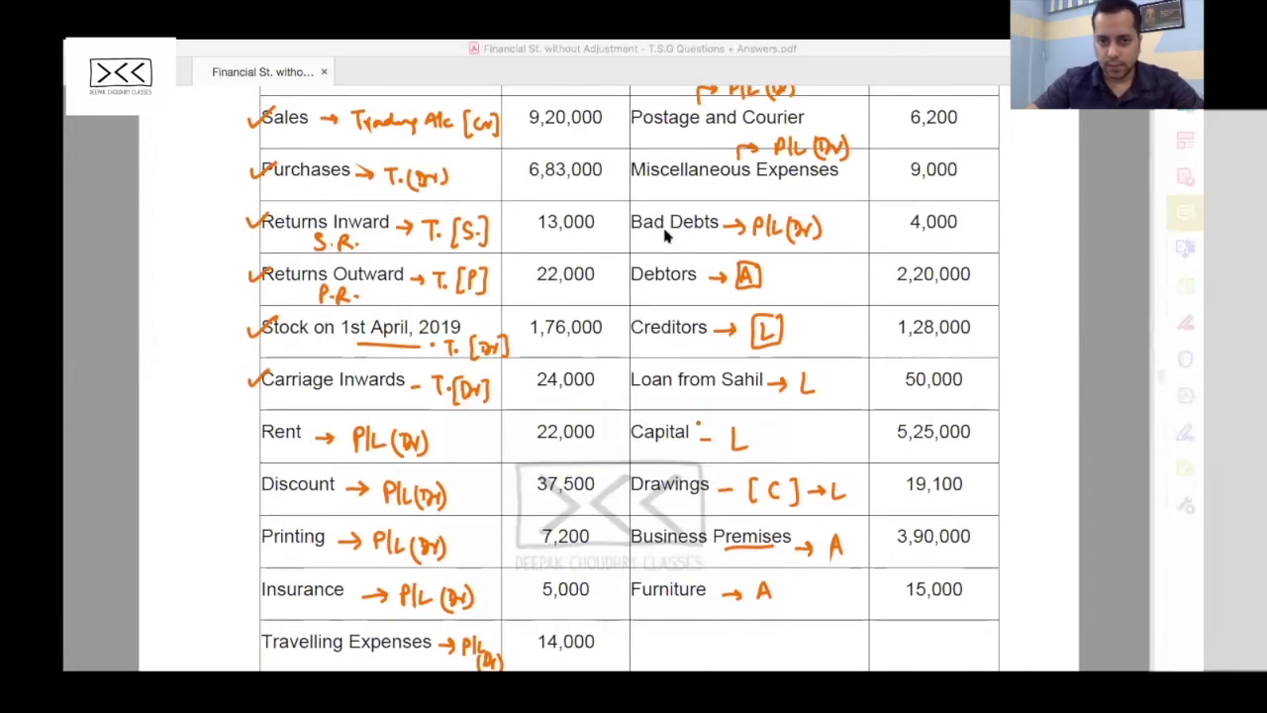
Step: Switch back to the Excel workbook and go to the Profit & Loss account
key("super+Tab")
scroll(594, 420, "down", 3)
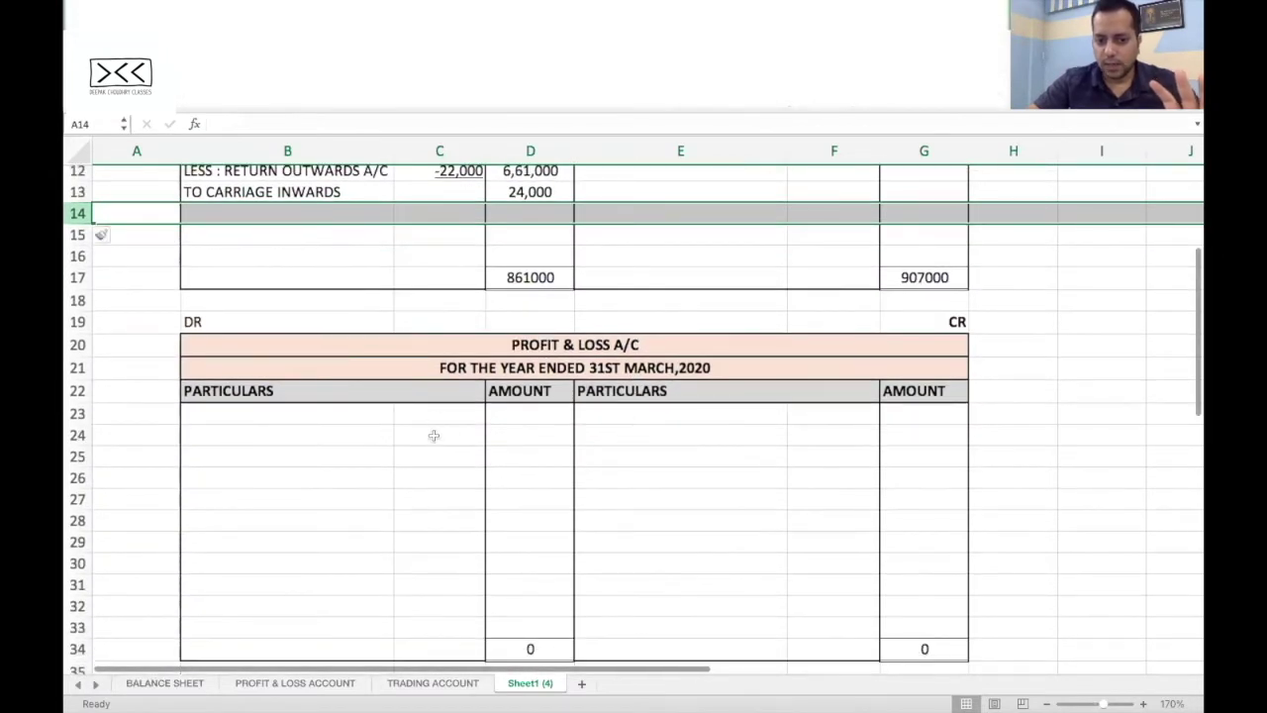
left_click(224, 455)
type("TO RENT A/C")
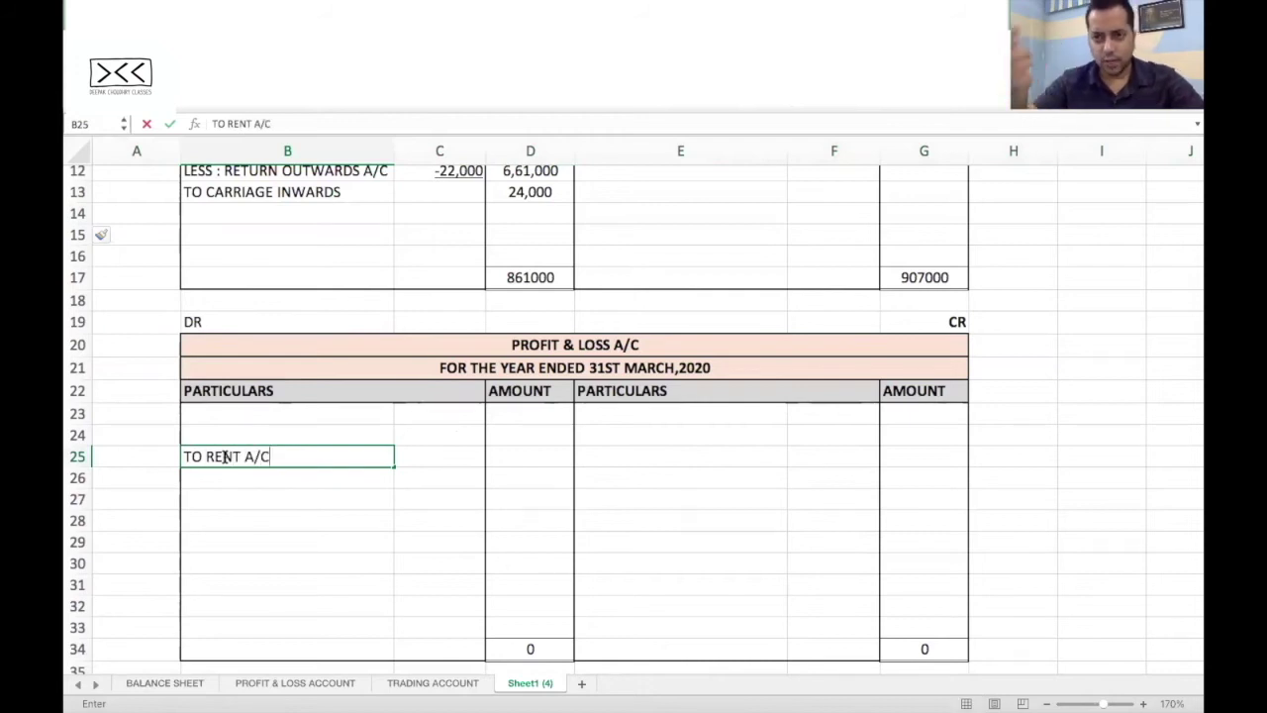
key("Escape")
Step: Enter TO RENT A/C with 22,000 in row 24 of the Profit & Loss account and tick off Rent in the PDF
key("Up")
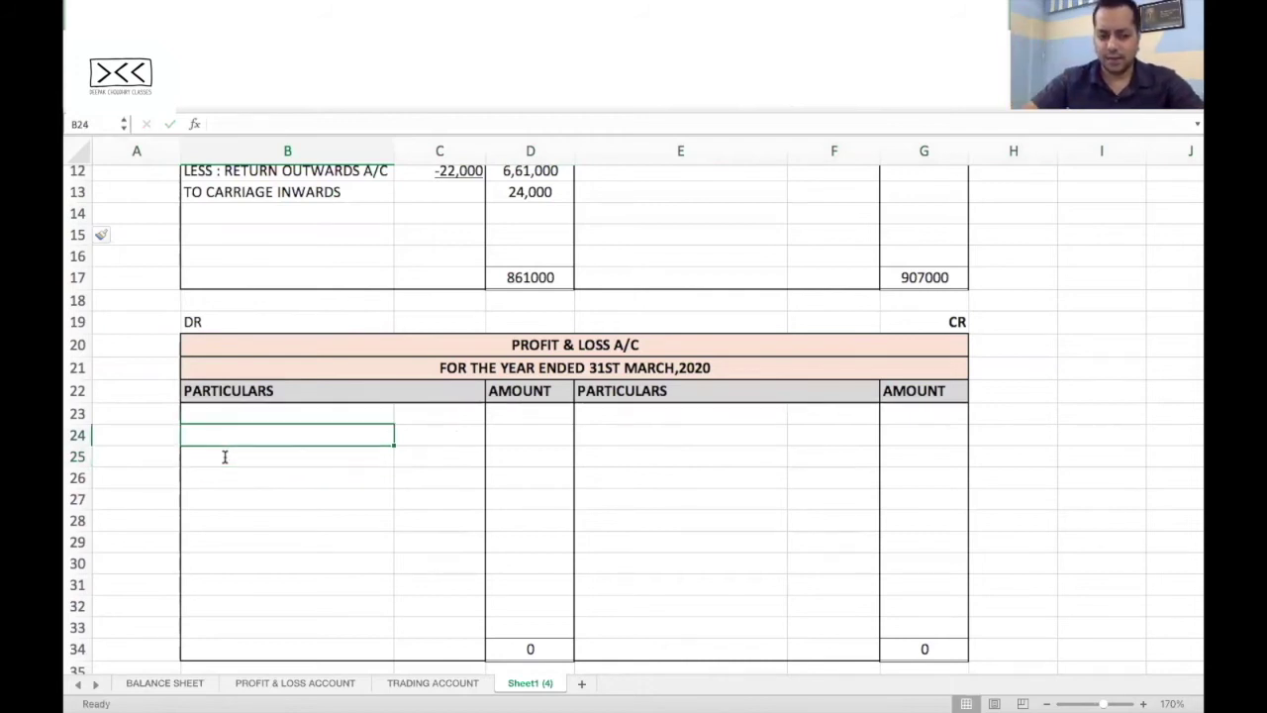
type("TO RENT")
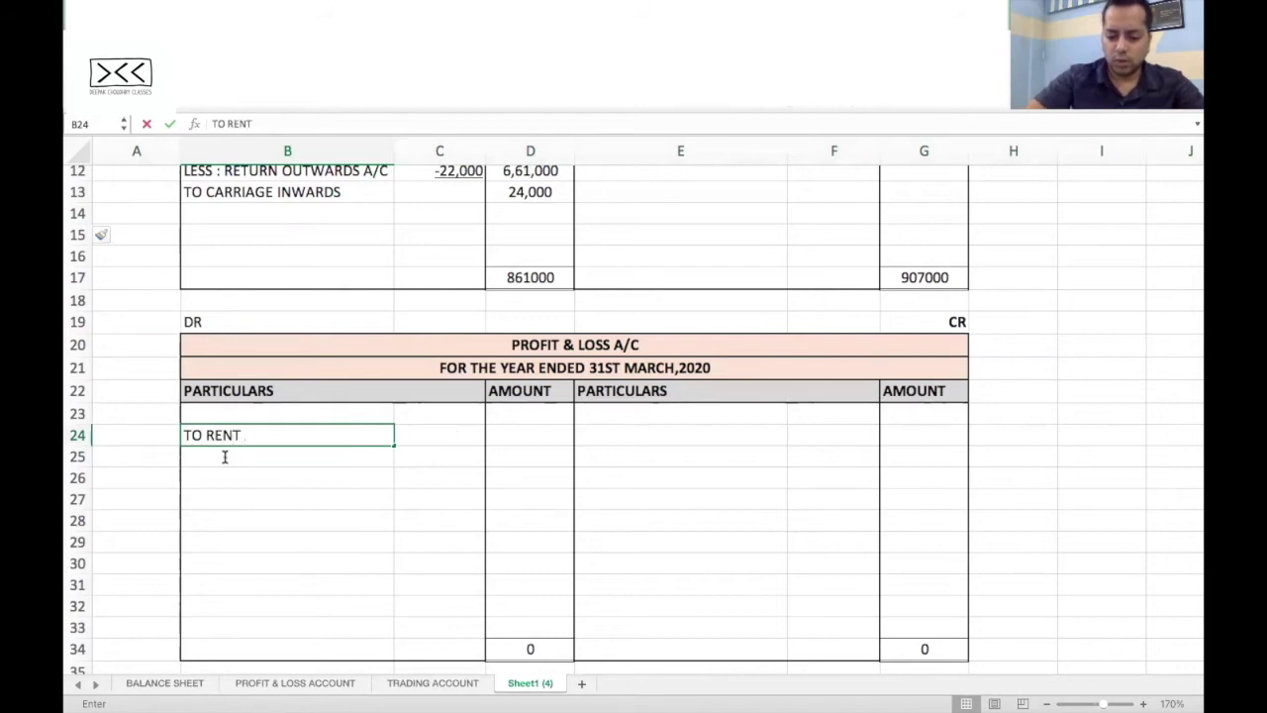
type(" A/C")
key("Tab")
key("Tab")
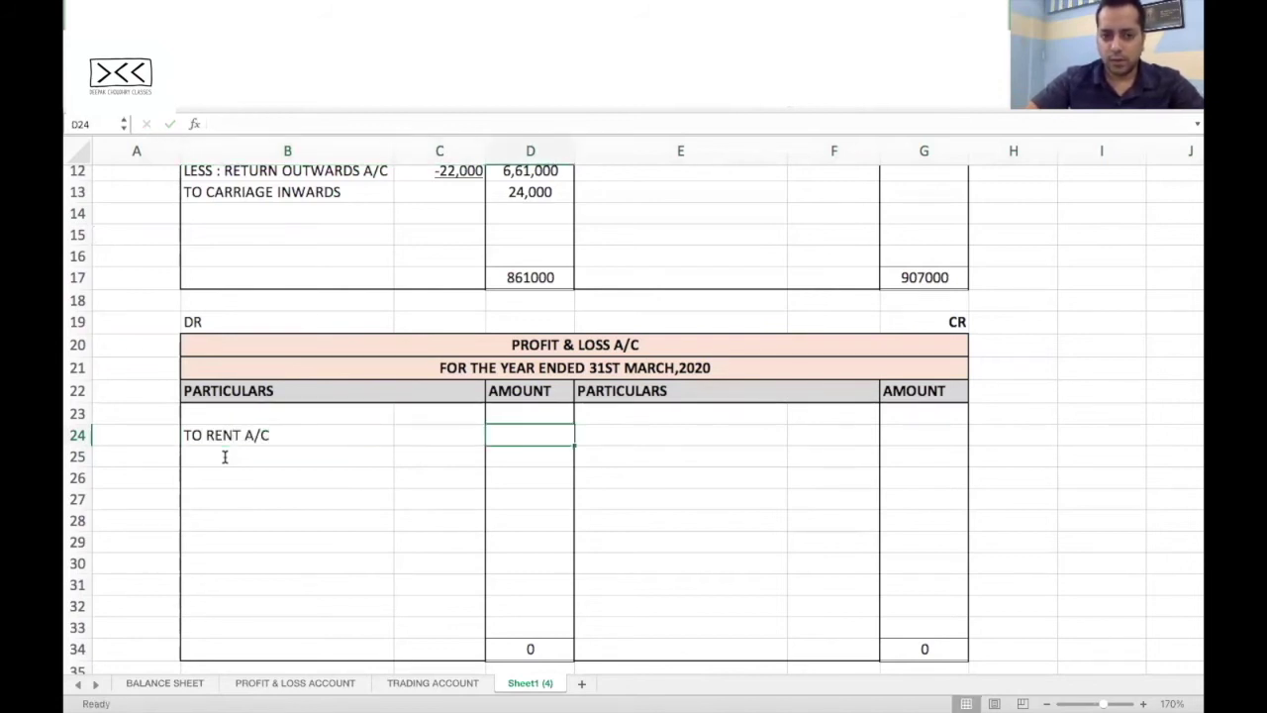
type("22,000")
left_click(225, 457)
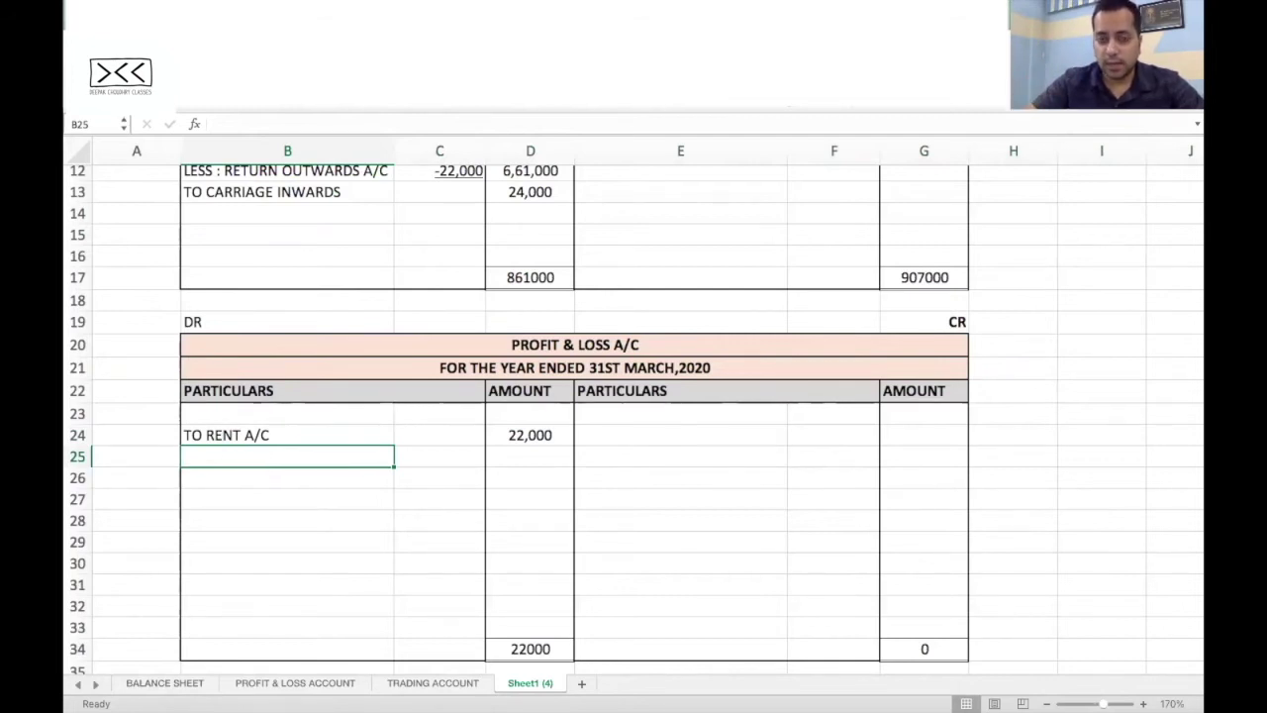
key("super+Tab")
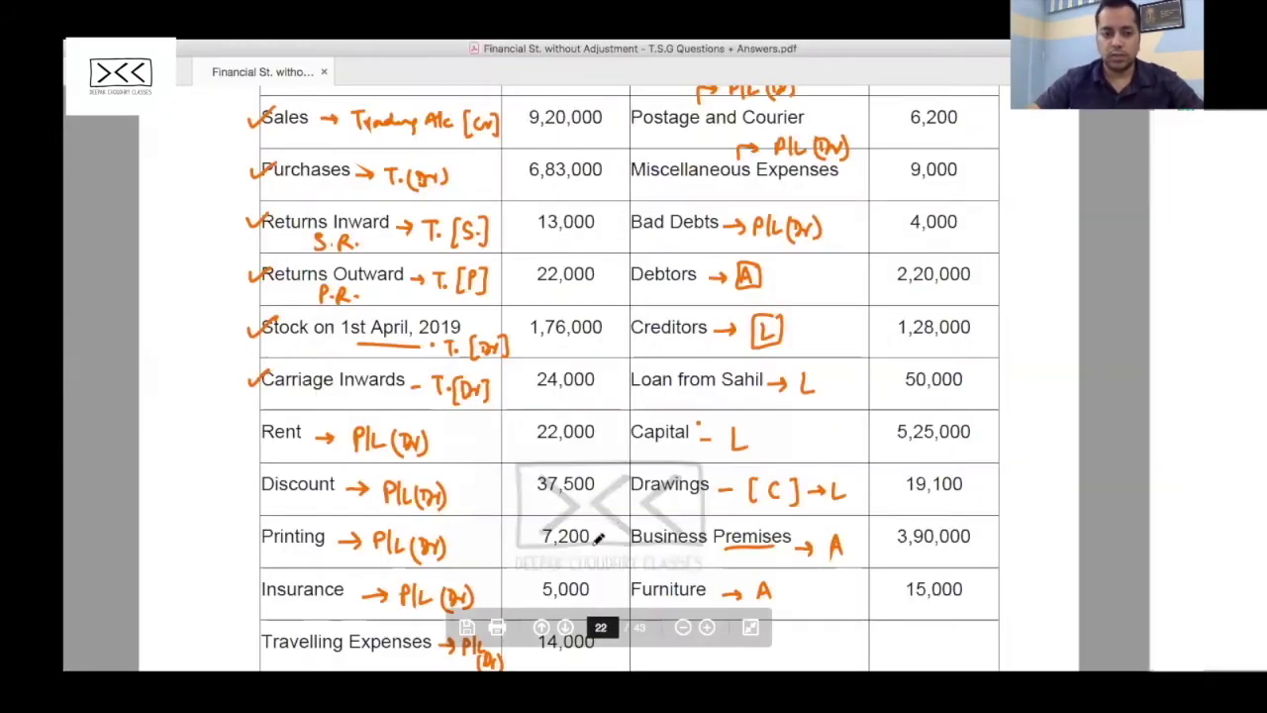
left_click_drag(247, 428, 275, 422)
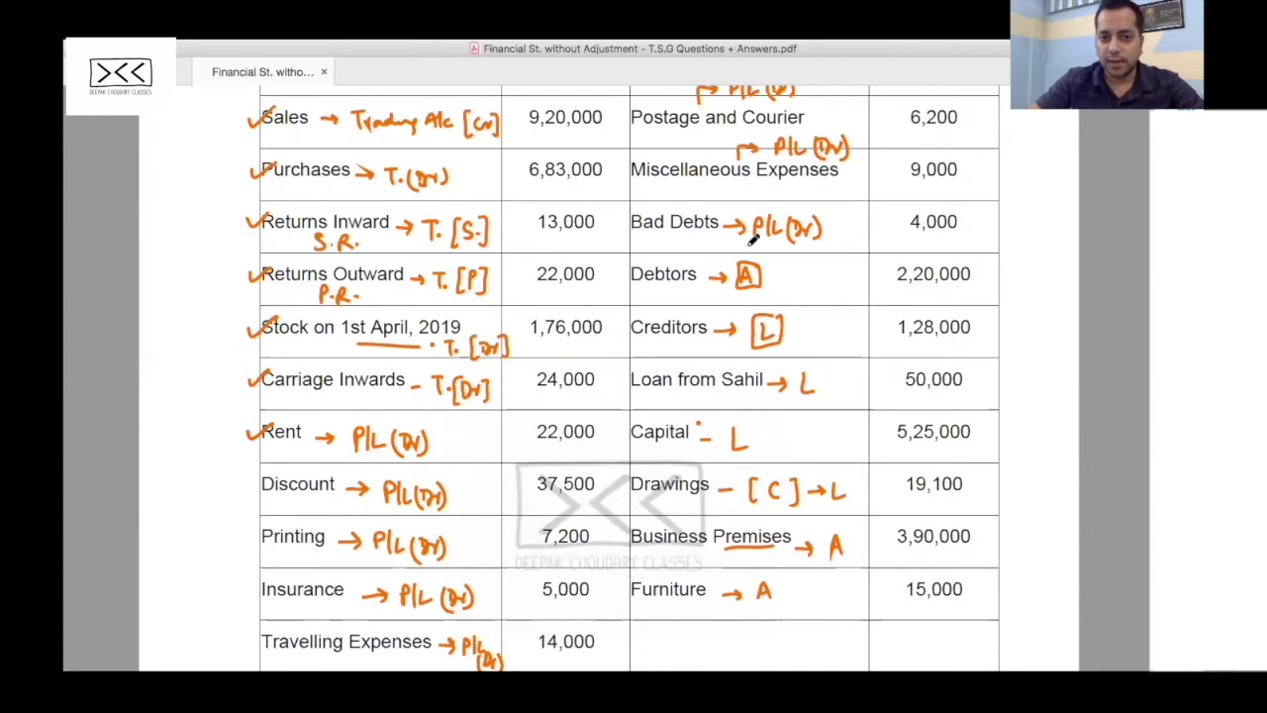
Step: In Excel, enter TO DISCOUNT A/C with 37,500 in row 25 of the Profit & Loss account, and tick off Discount in the PDF
key("super+Tab")
type("TO DISCOU")
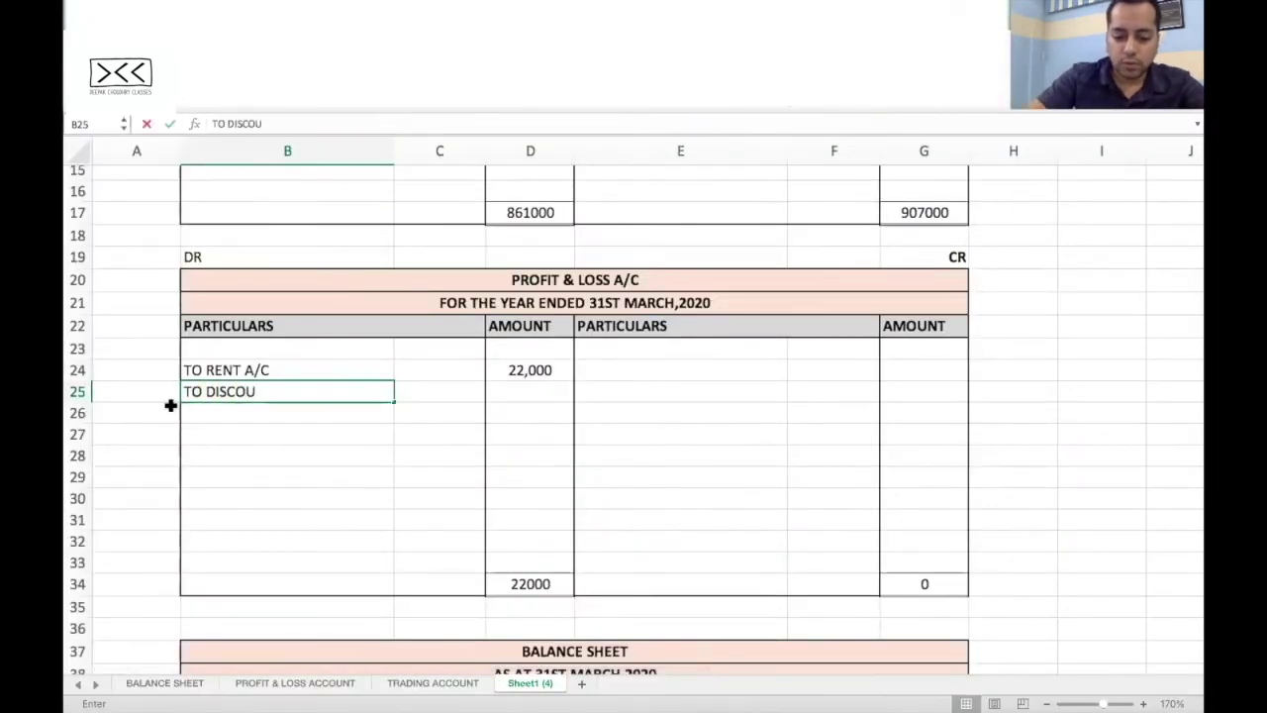
type("NT A/C")
key("Tab")
key("Tab")
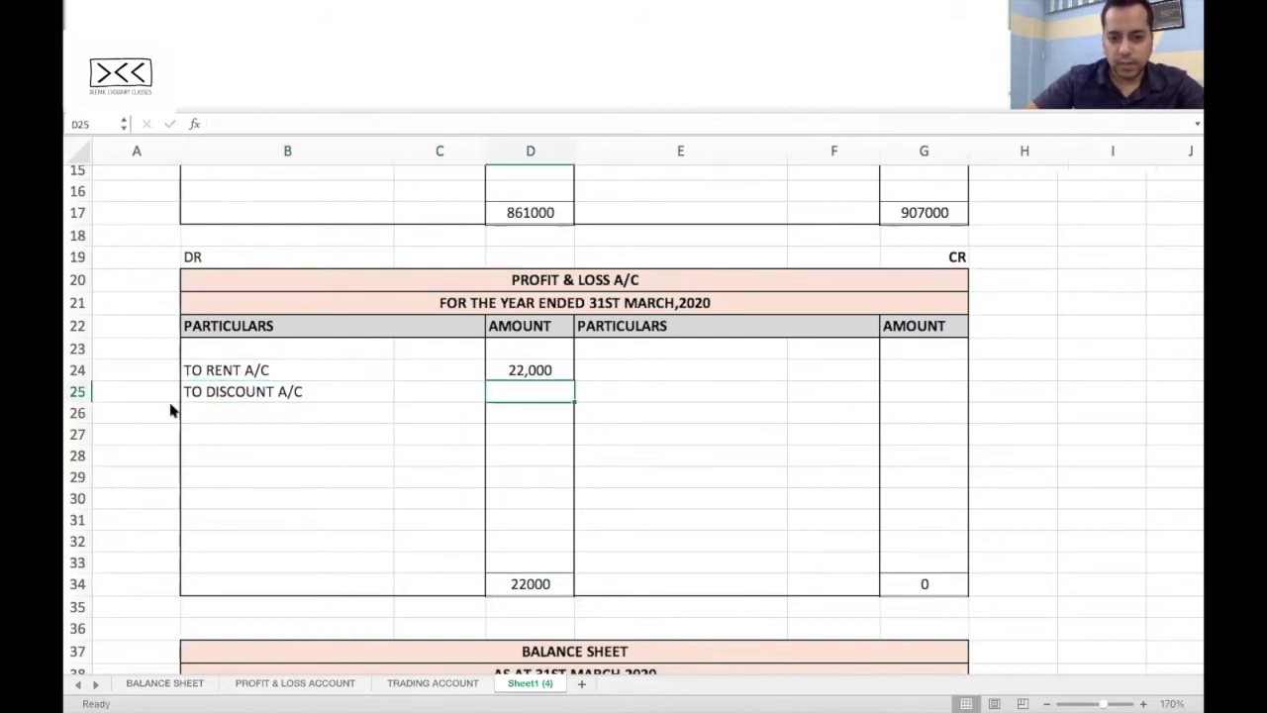
type("37,500")
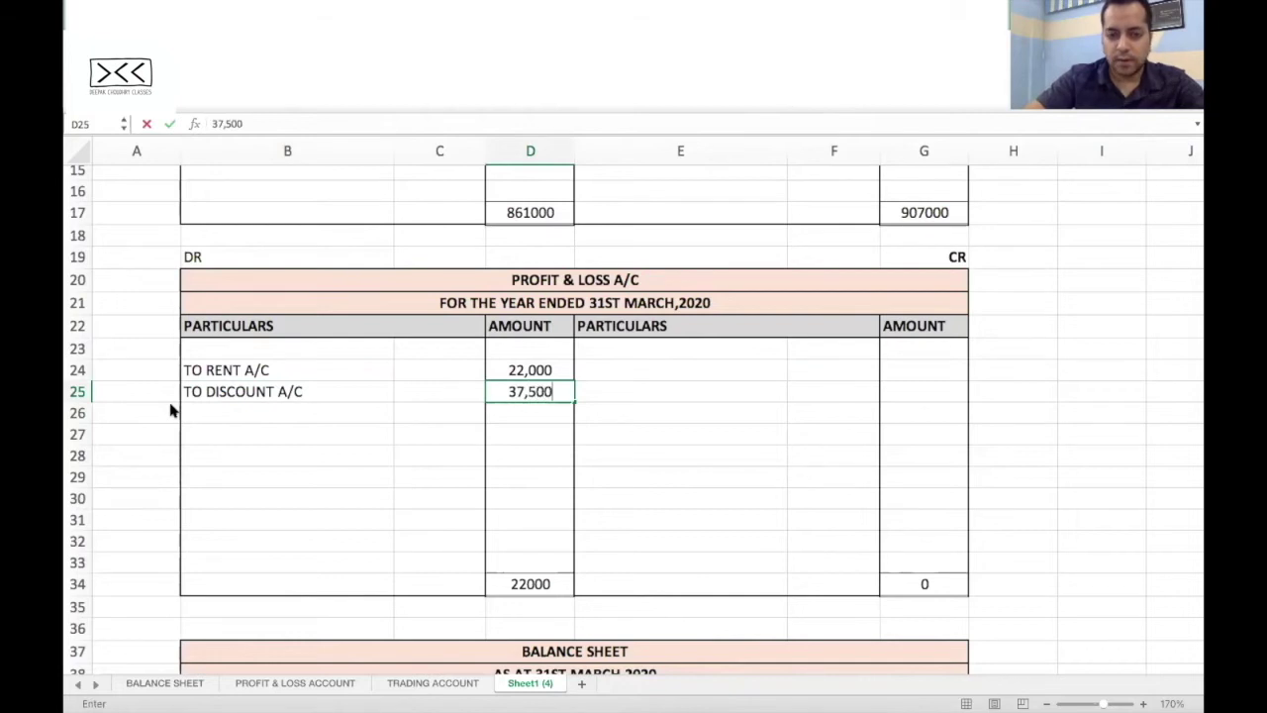
key("Return")
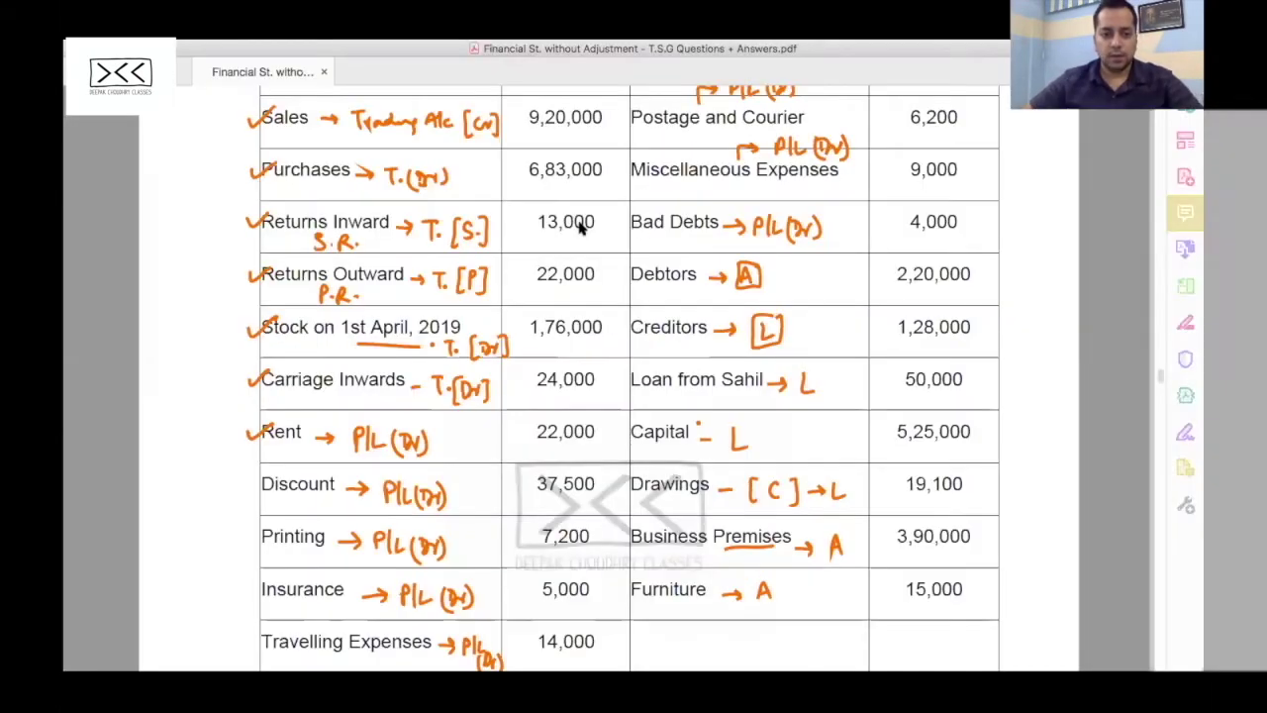
left_click_drag(252, 478, 284, 471)
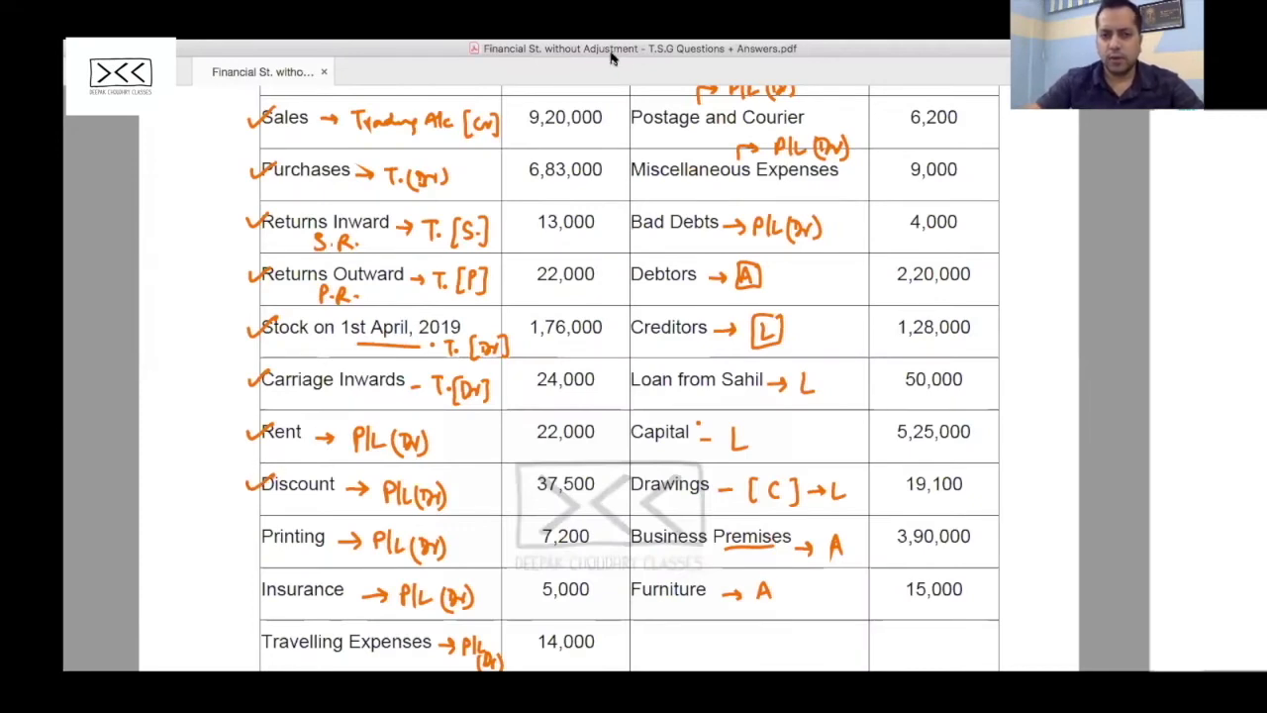
Step: In Excel, enter TO PRINTING A/C with 7,200 in row 26 of the Profit & Loss account, and tick off Printing in the PDF
key("super+Tab")
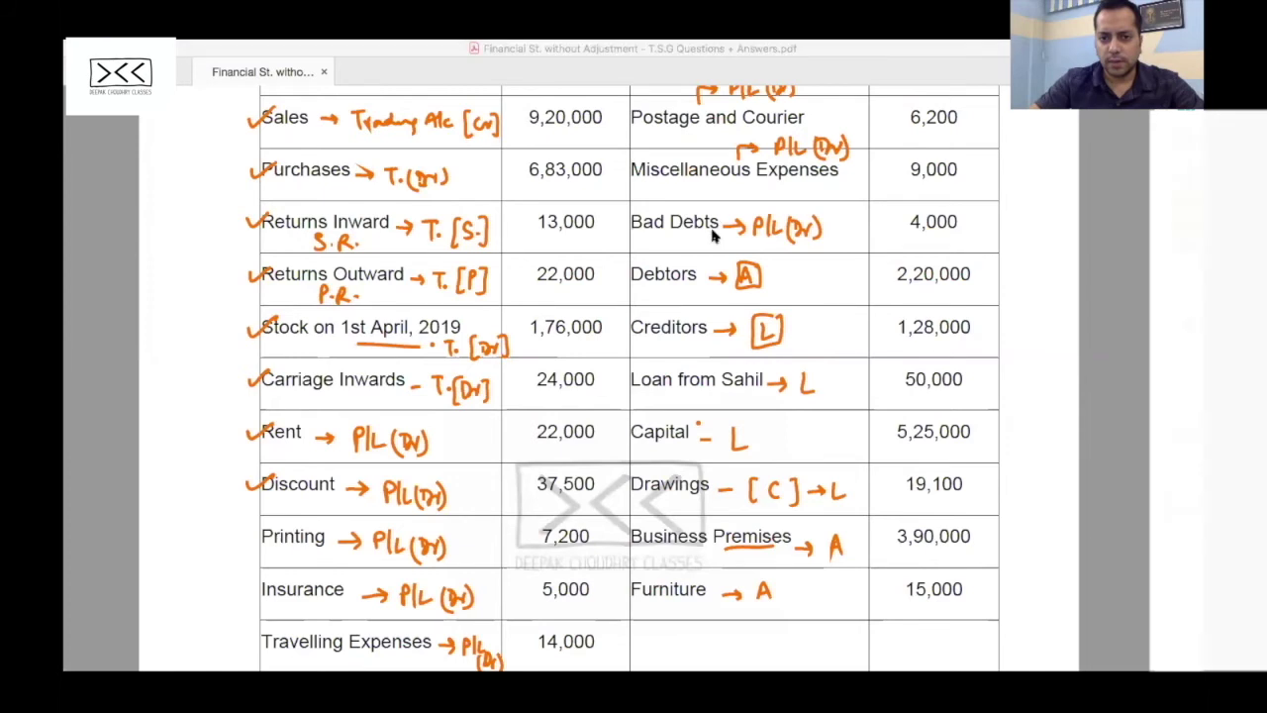
type("TO")
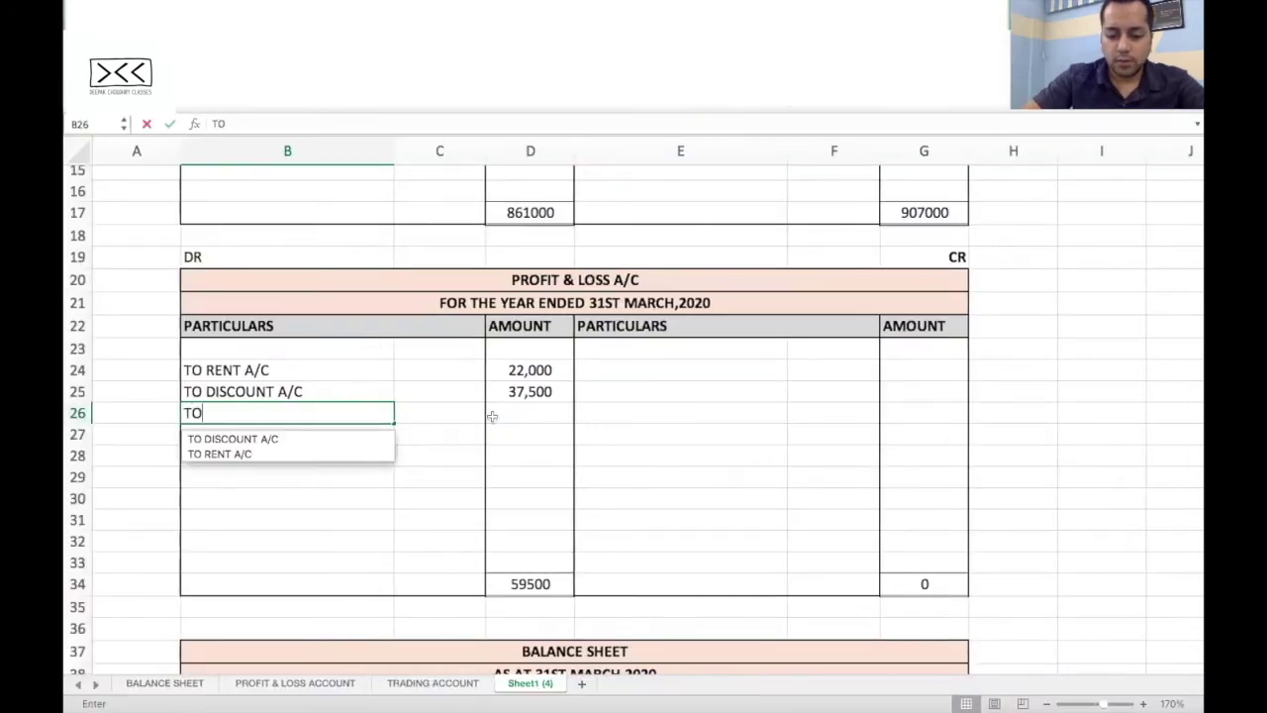
type(" PRINTING A/C")
left_click(492, 417)
type("7,200")
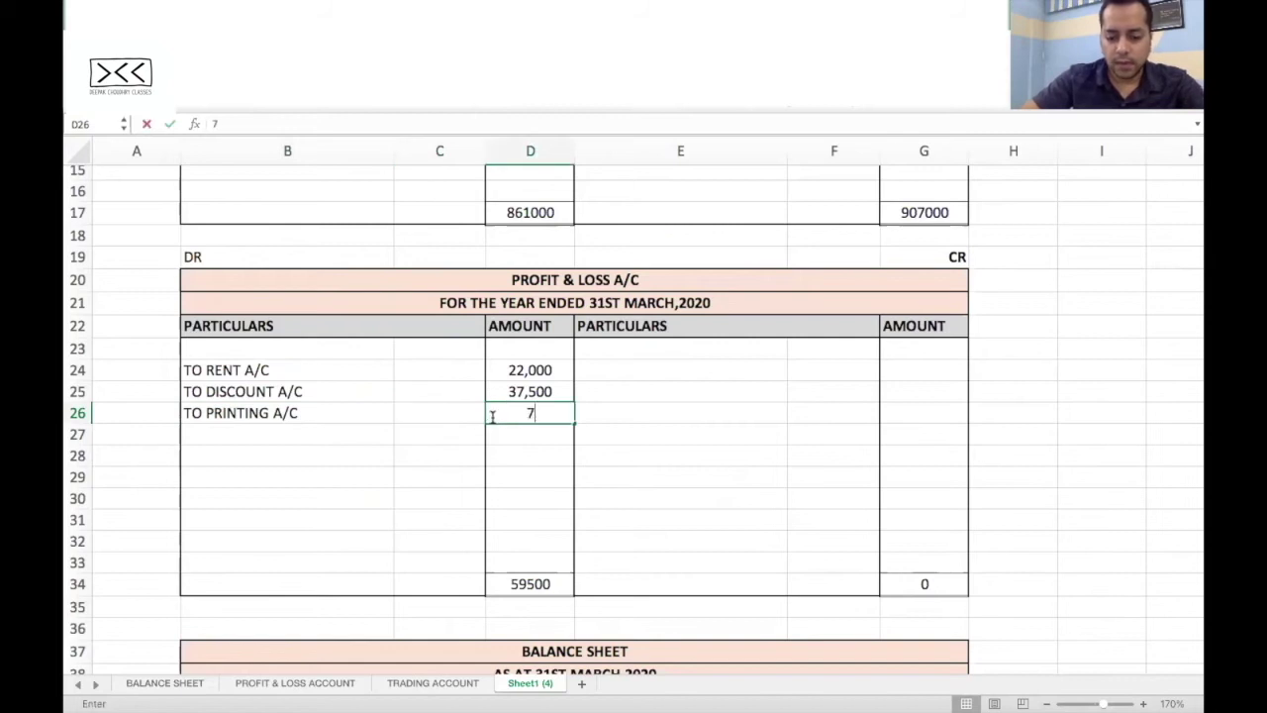
key("Return")
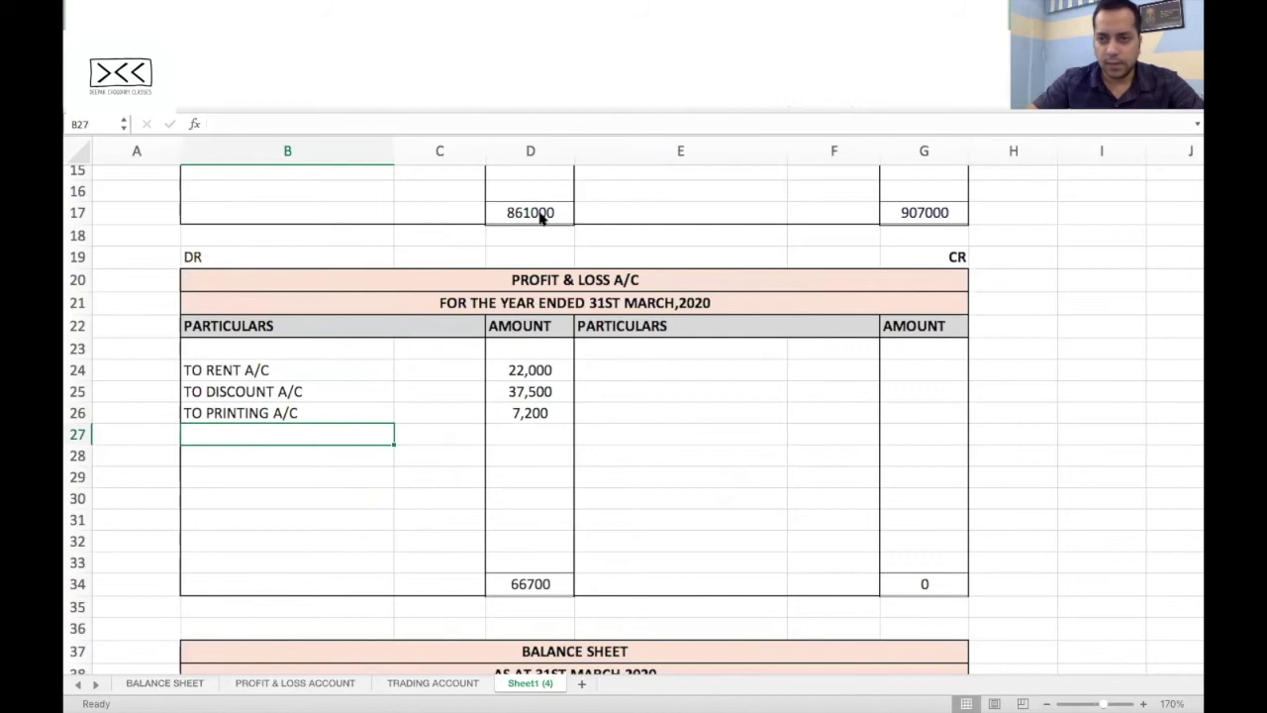
key("super+Tab")
scroll(547, 450, "down", 2)
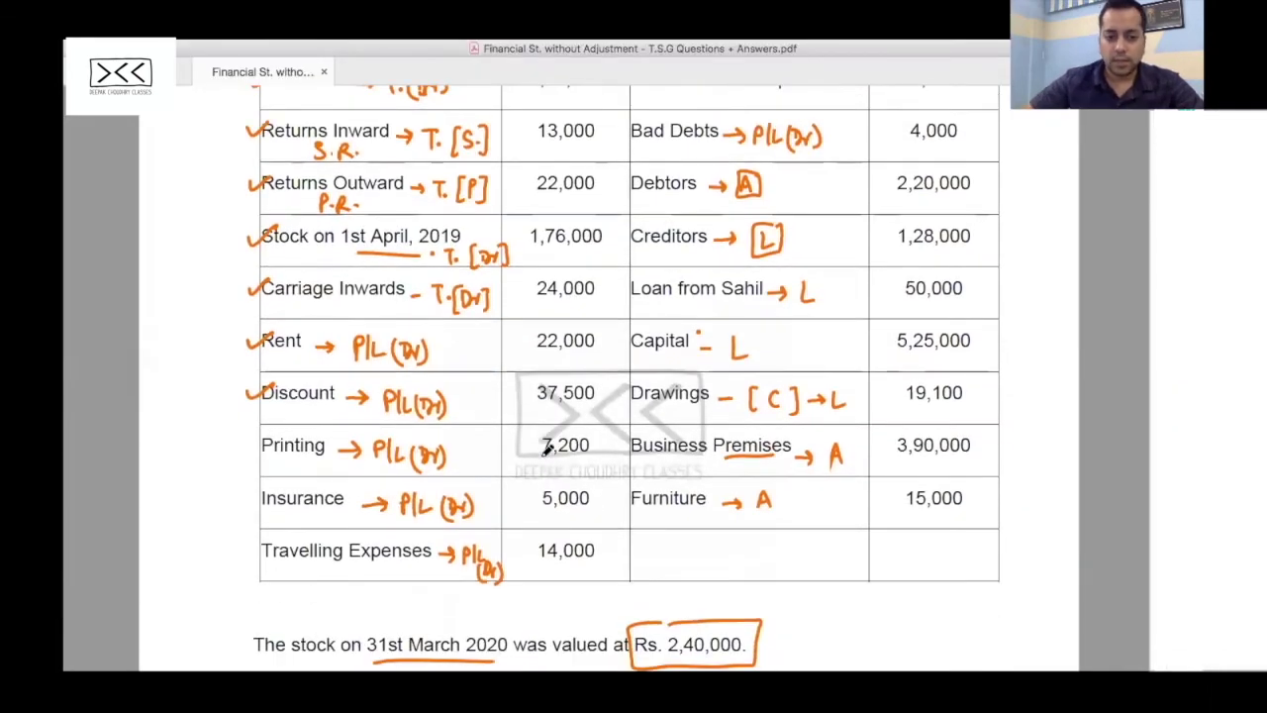
left_click_drag(247, 443, 278, 431)
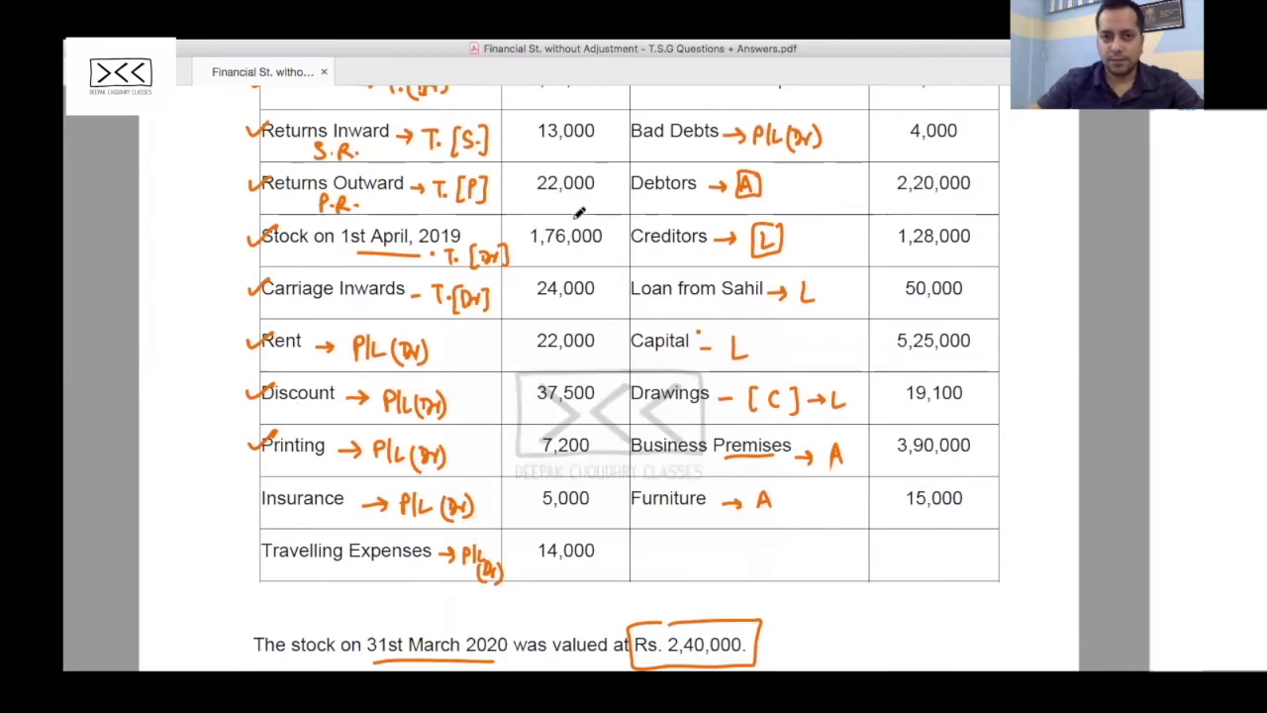
Step: In Excel, enter TO INSURANCE A/C with 5,000 in row 27 of the Profit & Loss account, and tick off Insurance in the PDF
key("super+Tab")
type("TO INSUR")
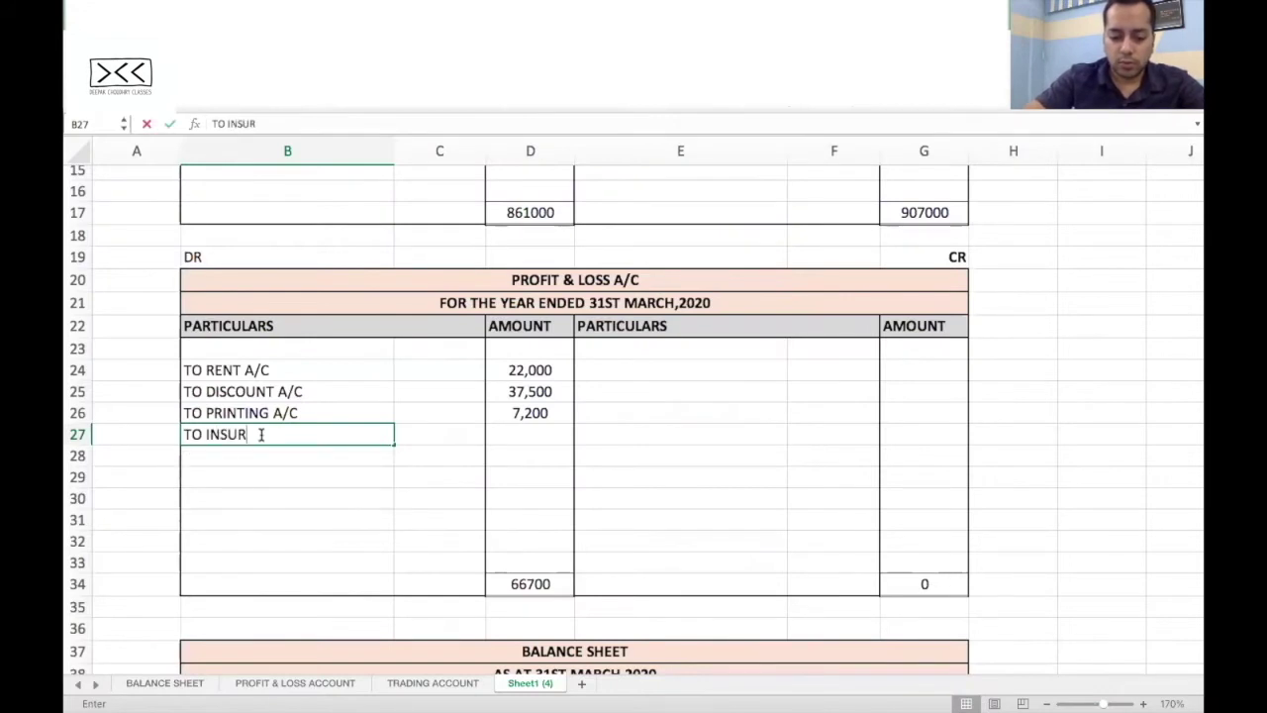
type("ANCE A/C")
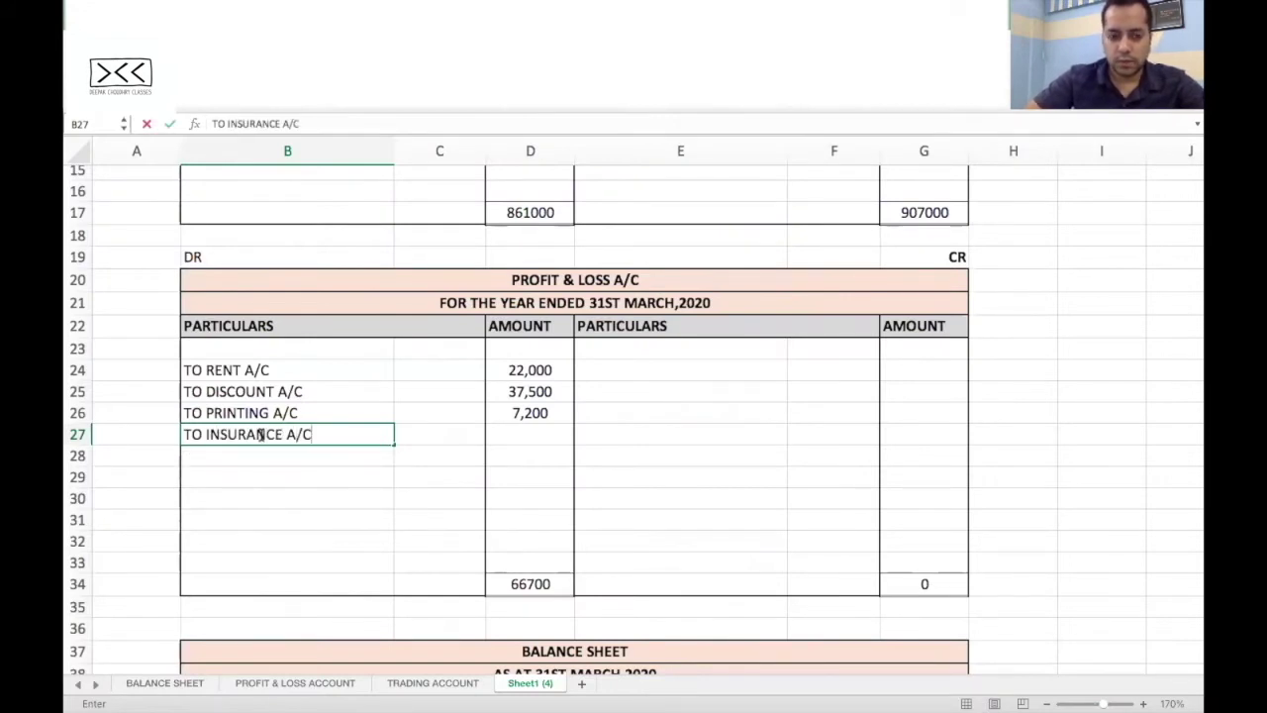
key("Tab")
key("Tab")
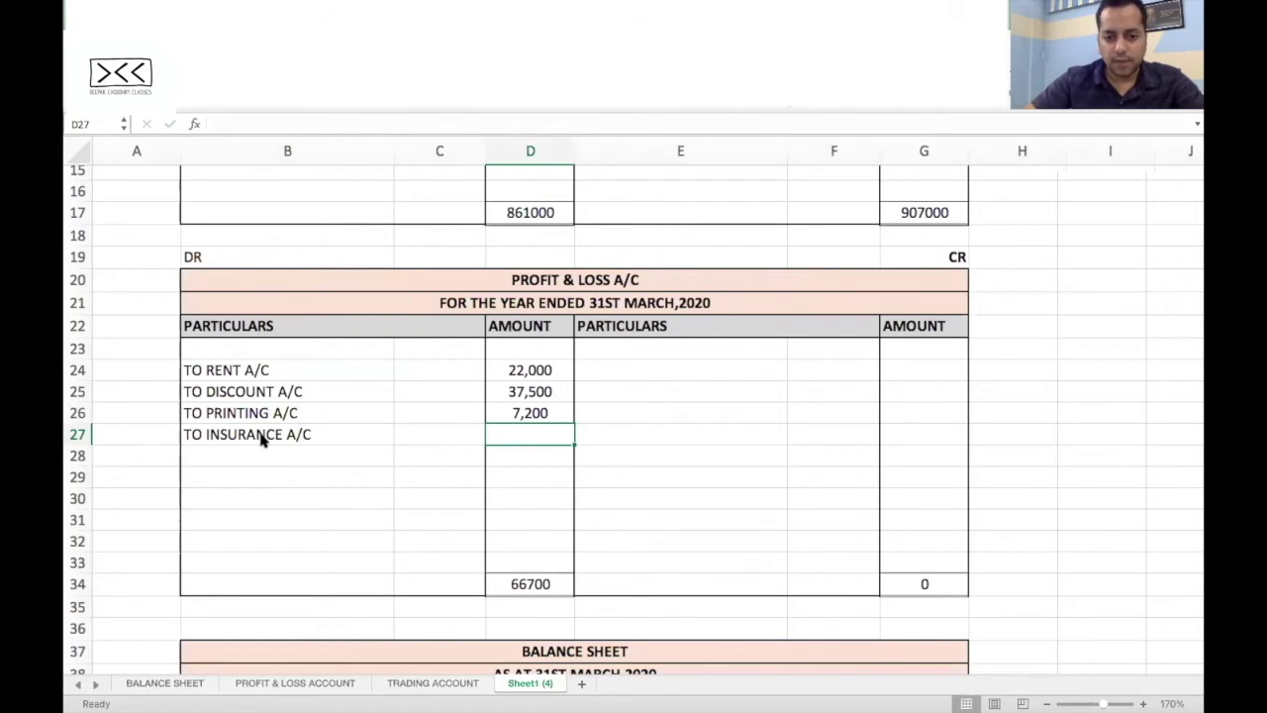
type("5,000")
key("Return")
type("TO")
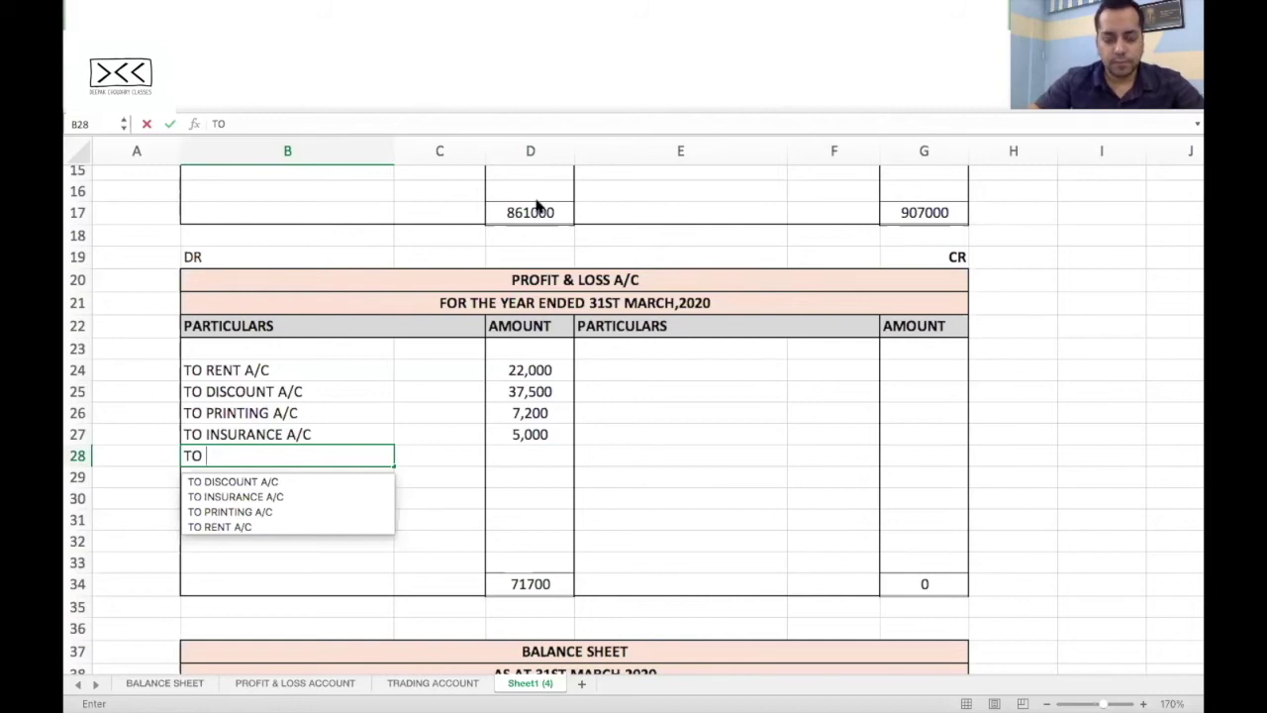
key("super+Tab")
left_click_drag(249, 501, 287, 480)
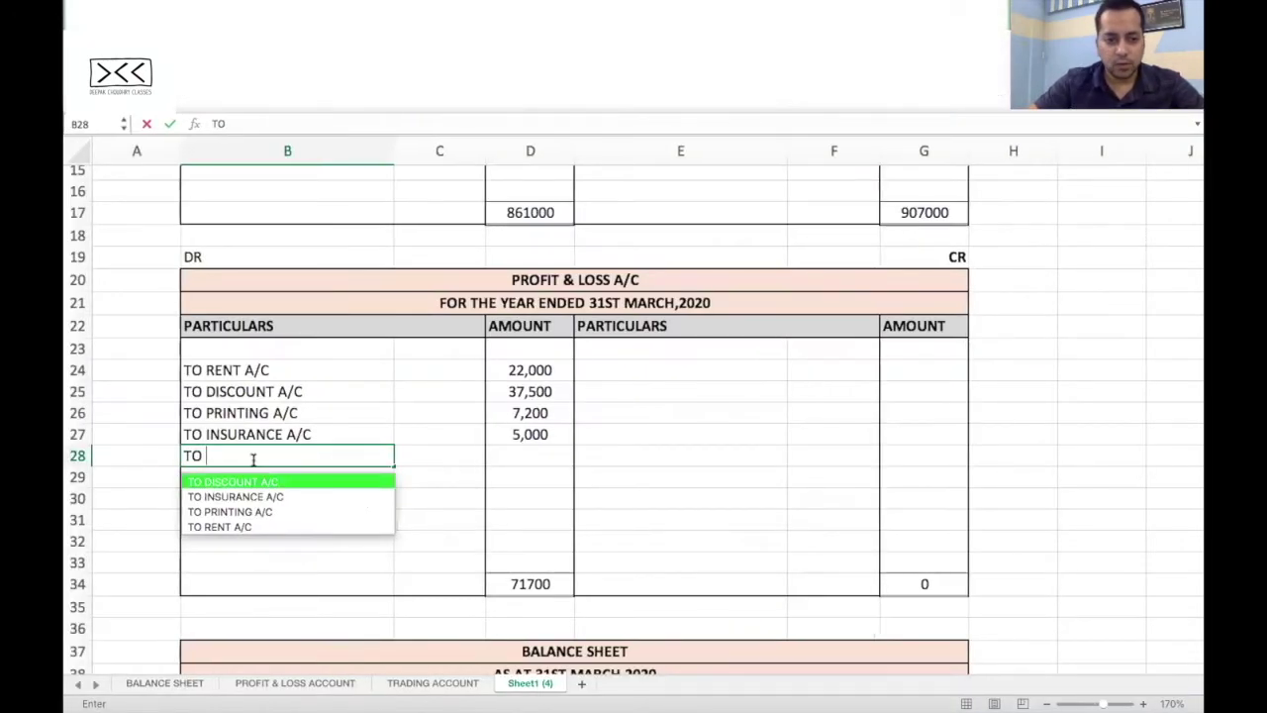
Step: In Excel, enter TO TRAVELLING EXPENSES A/C with 14,000 in row 28, and tick off Travelling Expenses in the PDF
type("TRAVELL")
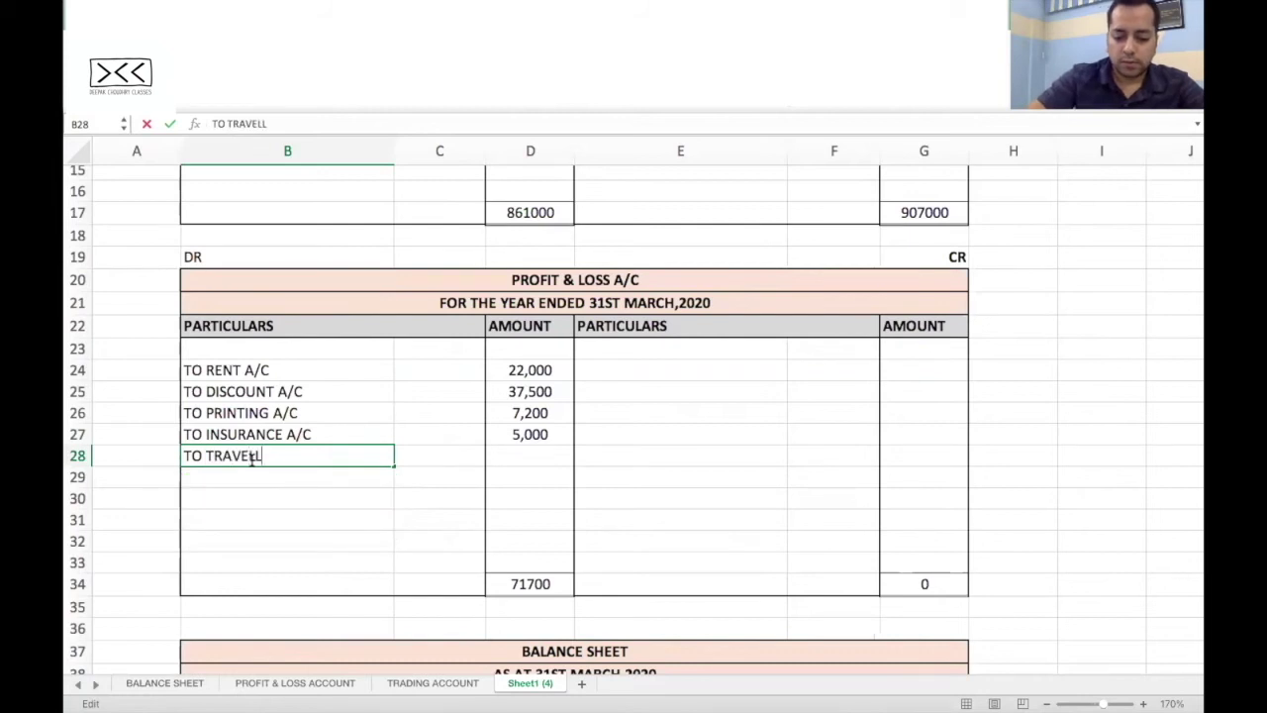
type("ING EXPENSES A/C")
key("Tab")
key("Tab")
type("14,000")
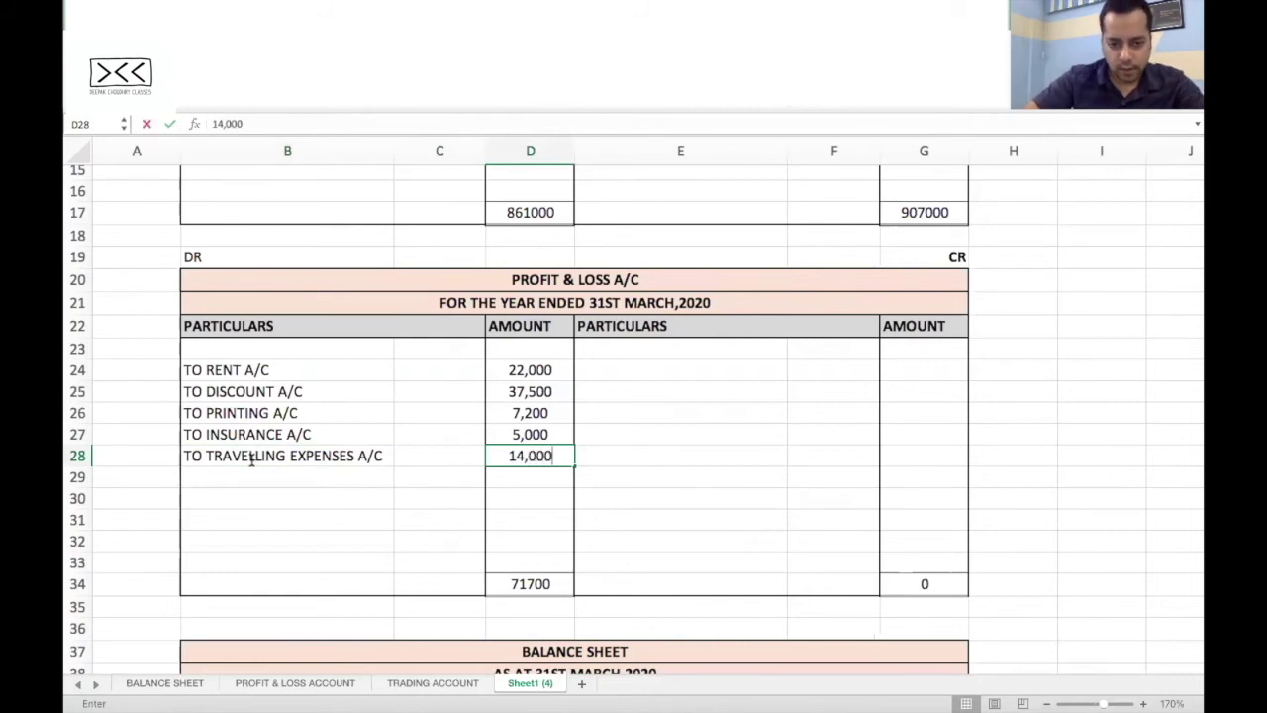
key("Return")
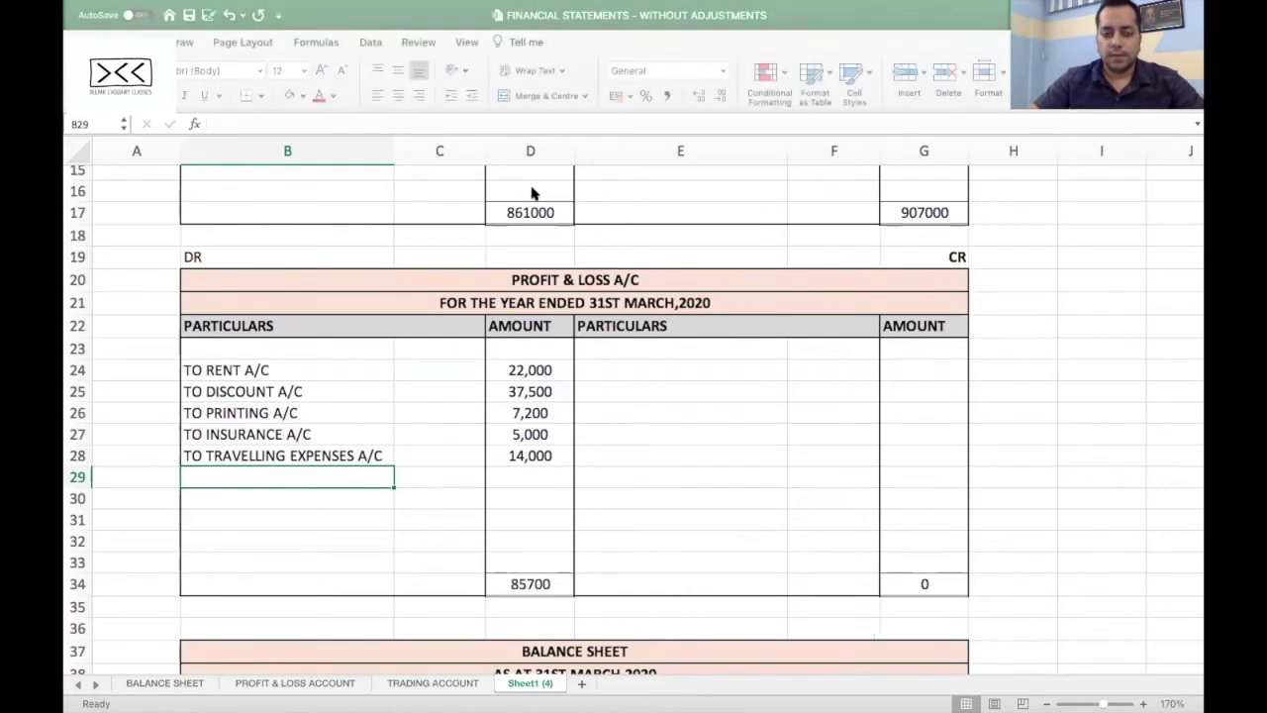
key("super+Tab")
left_click_drag(251, 547, 289, 538)
Step: In Excel, enter TO POSTAGE & COURIER A/C with 6,200 in row 29, and tick off Postage and Courier in the PDF
scroll(289, 540, "up", 3)
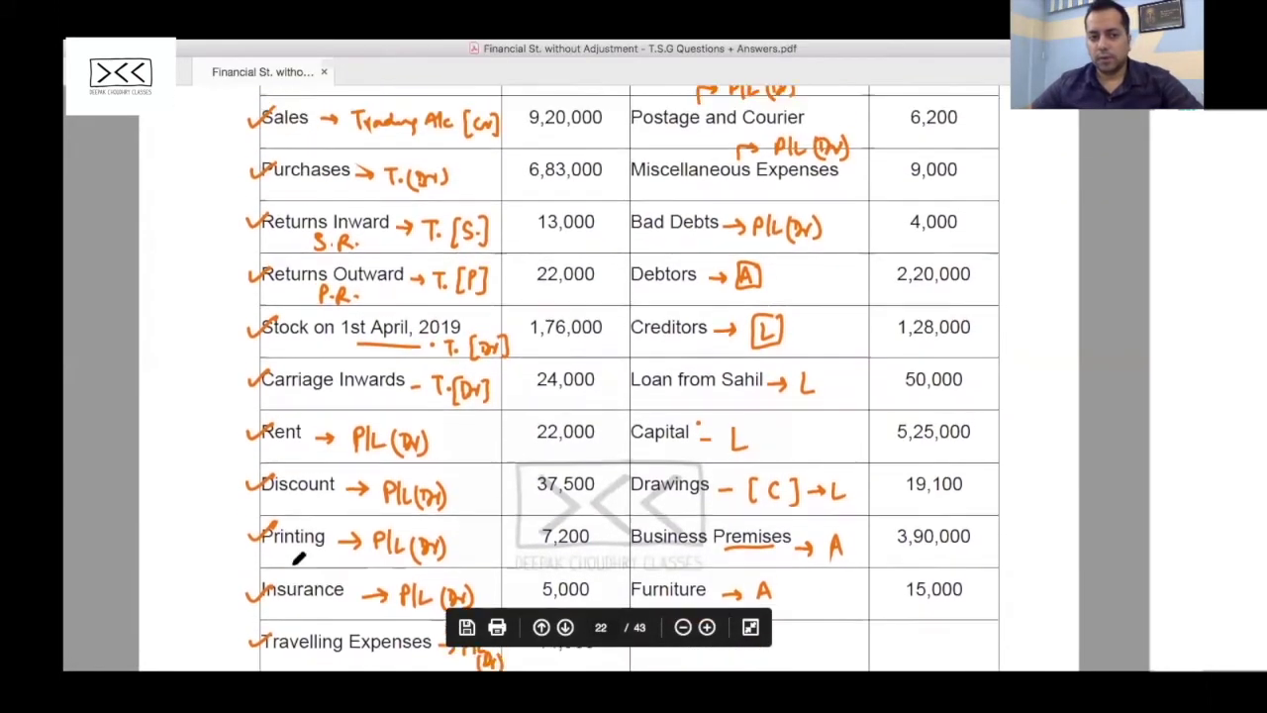
scroll(297, 559, "up", 4)
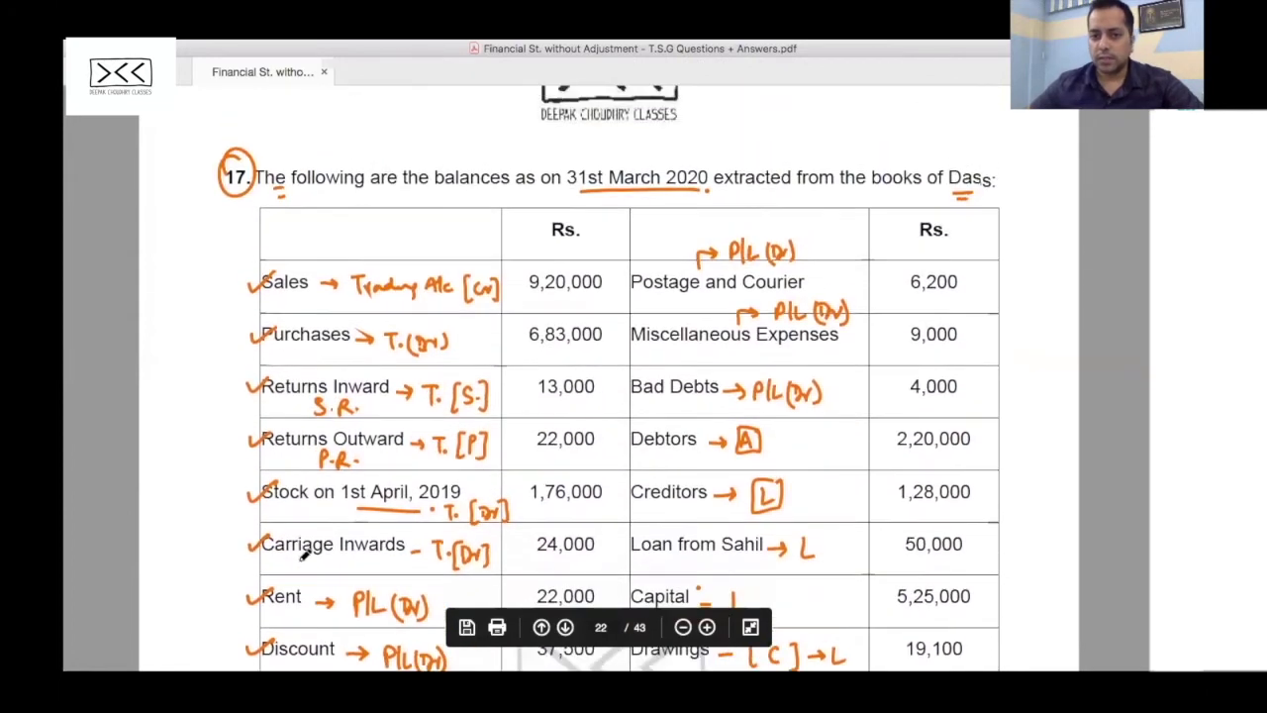
scroll(304, 554, "up", 5)
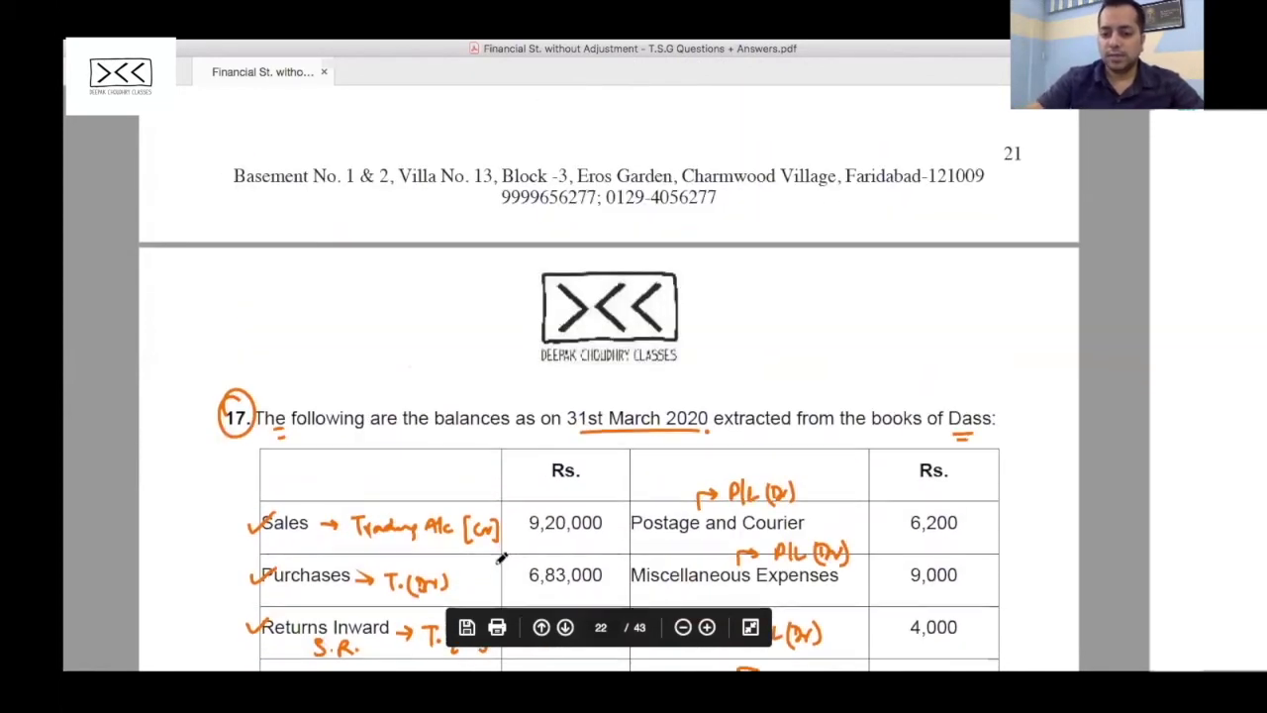
scroll(502, 559, "down", 3)
scroll(502, 559, "down", 1)
scroll(501, 559, "down", 1)
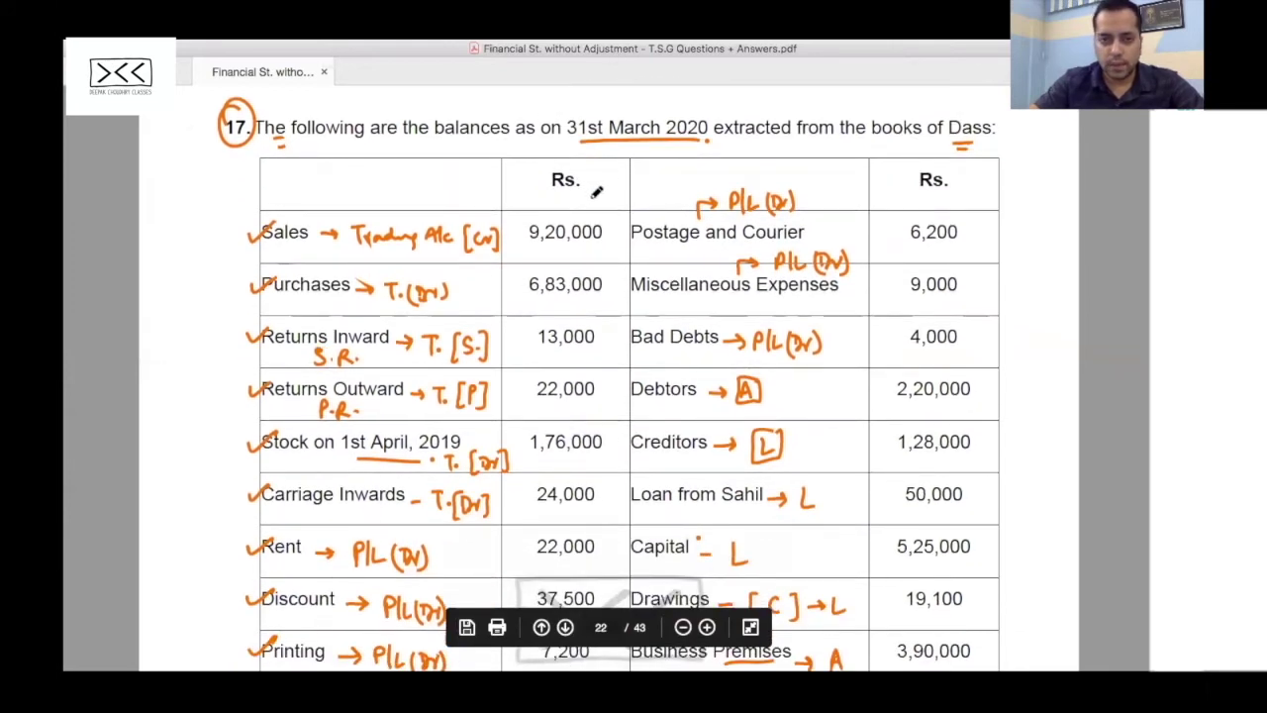
key("super+Tab")
scroll(607, 325, "down", 1)
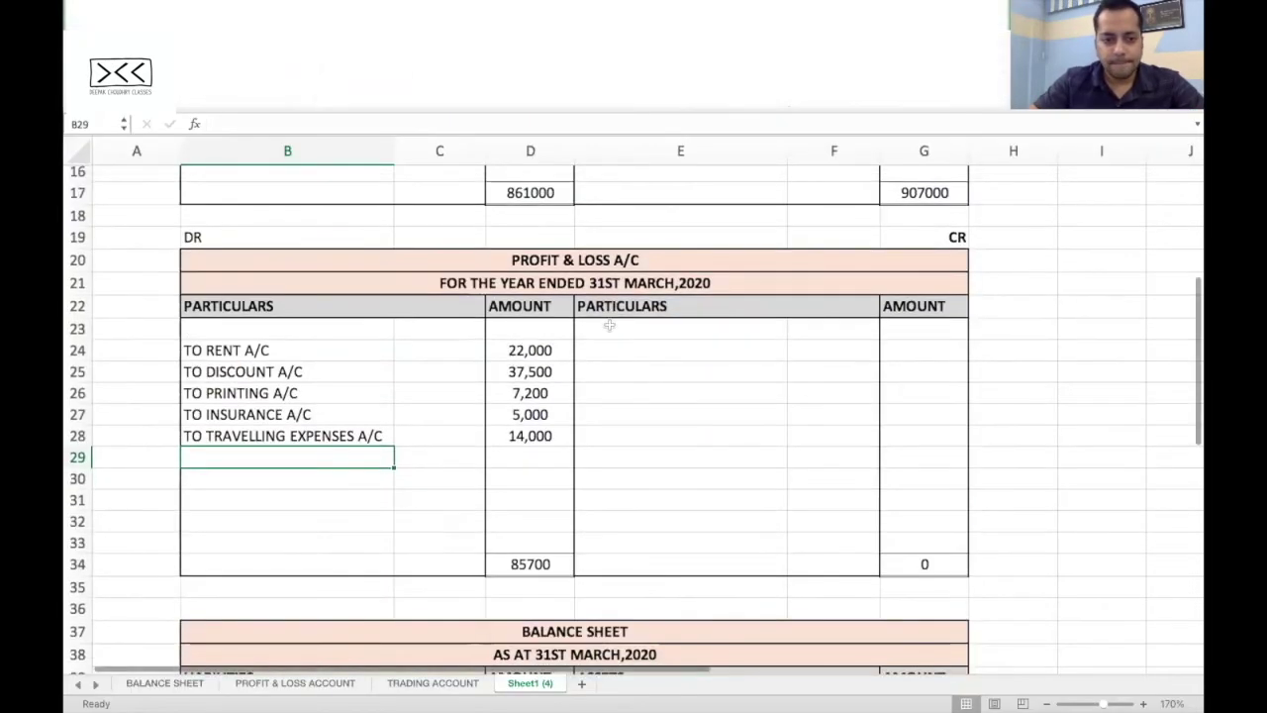
type("TO PO")
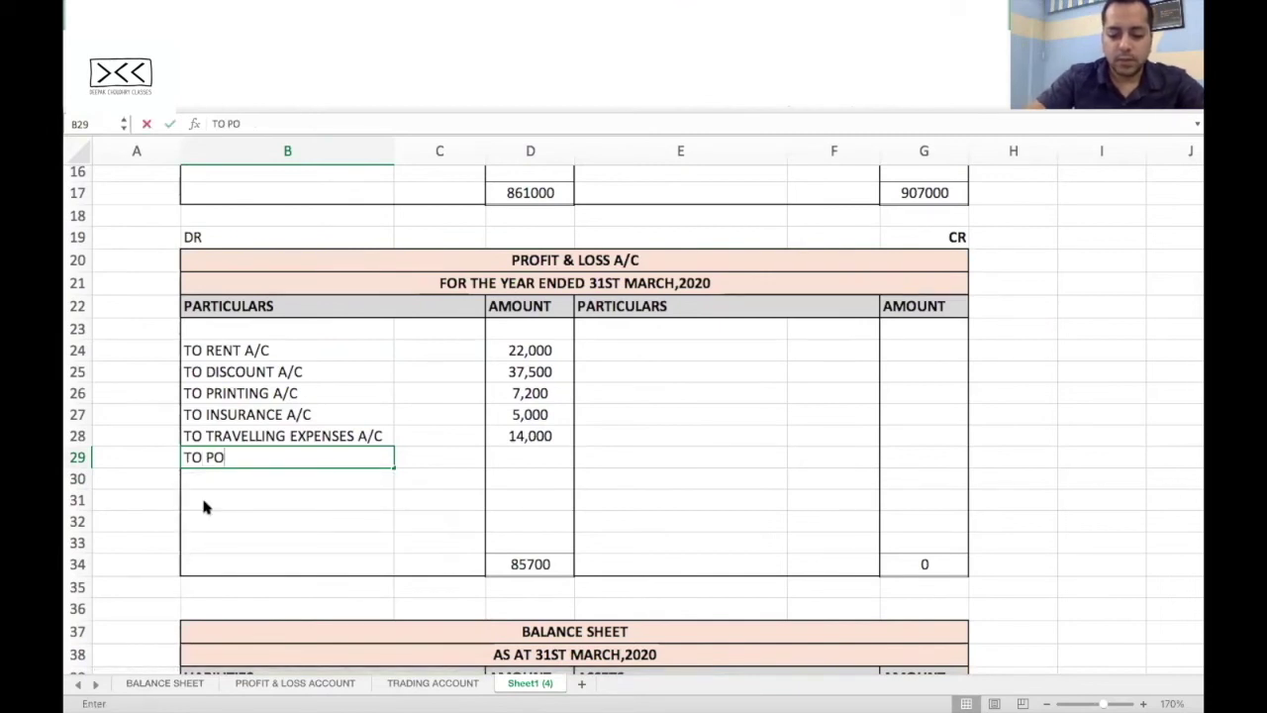
type("STAGE & C")
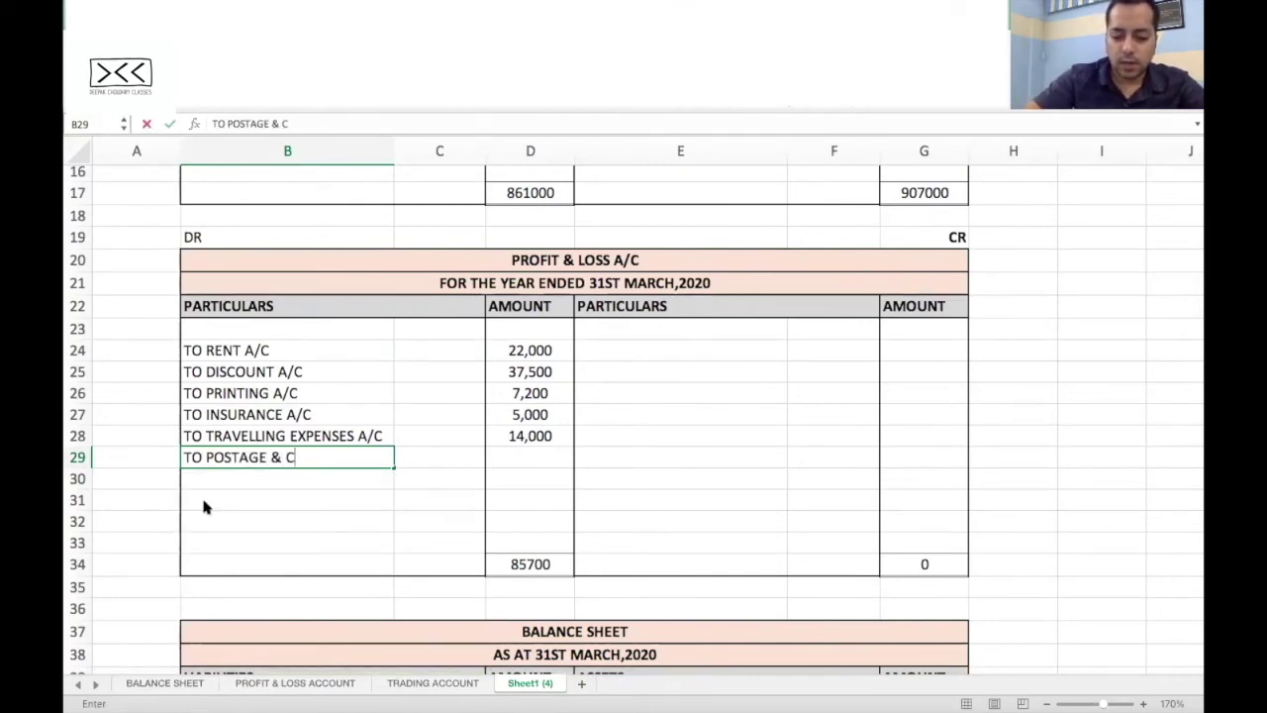
type("OURIER A/C")
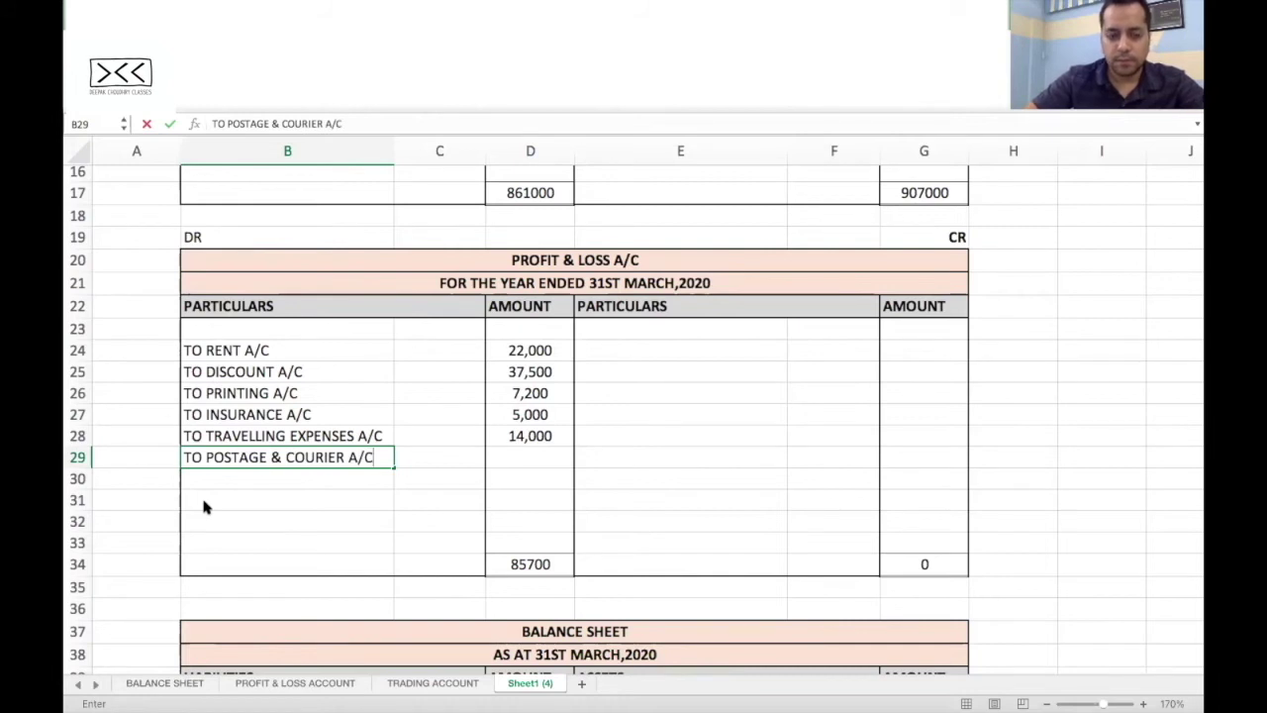
key("Tab")
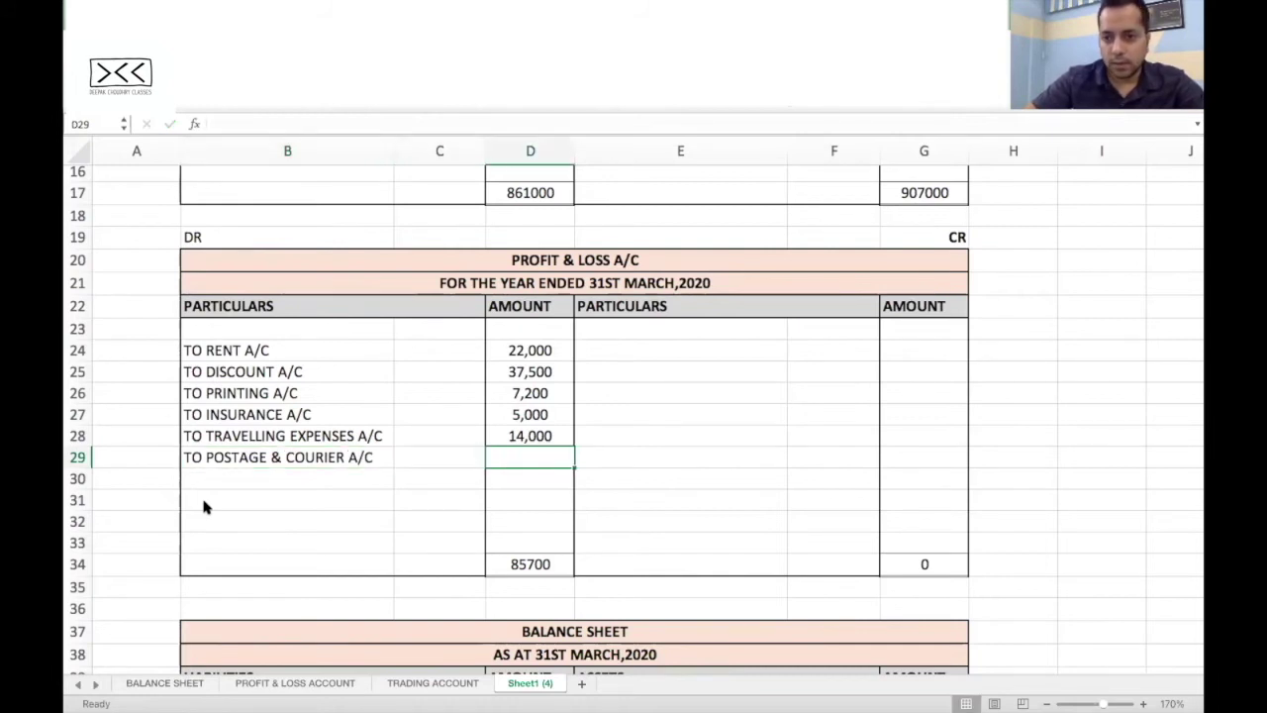
type("6,200")
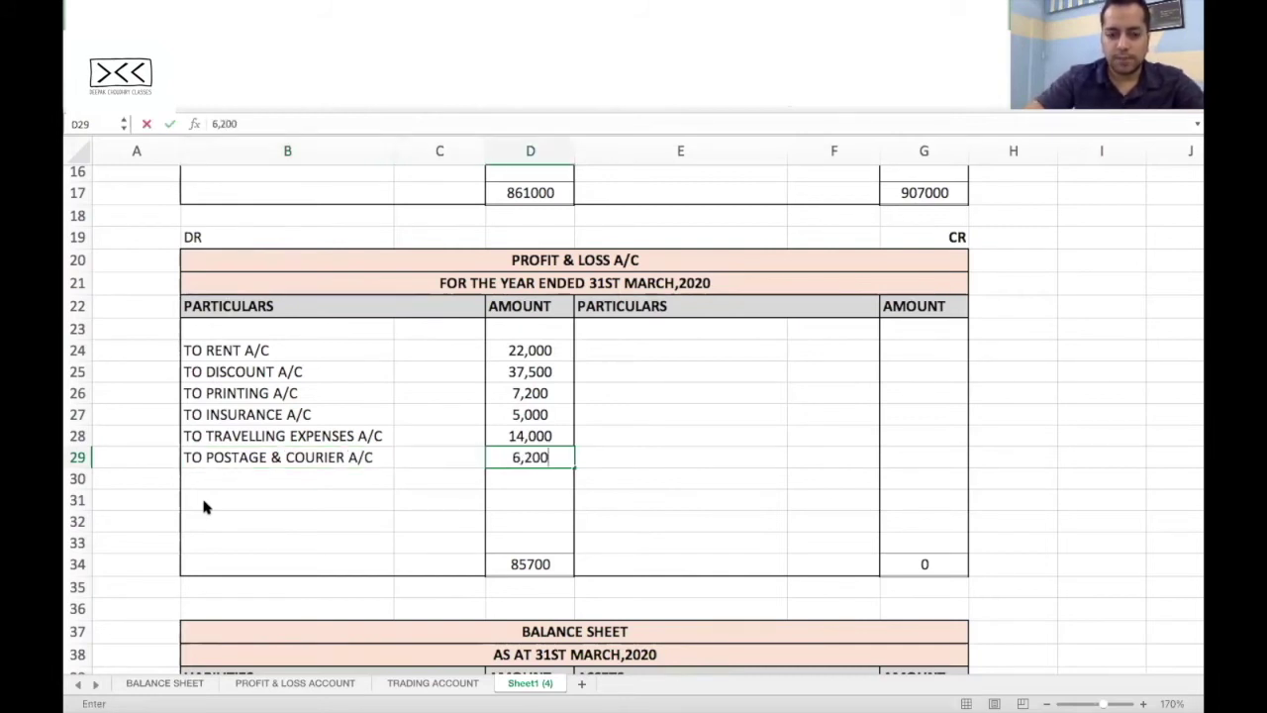
key("Return")
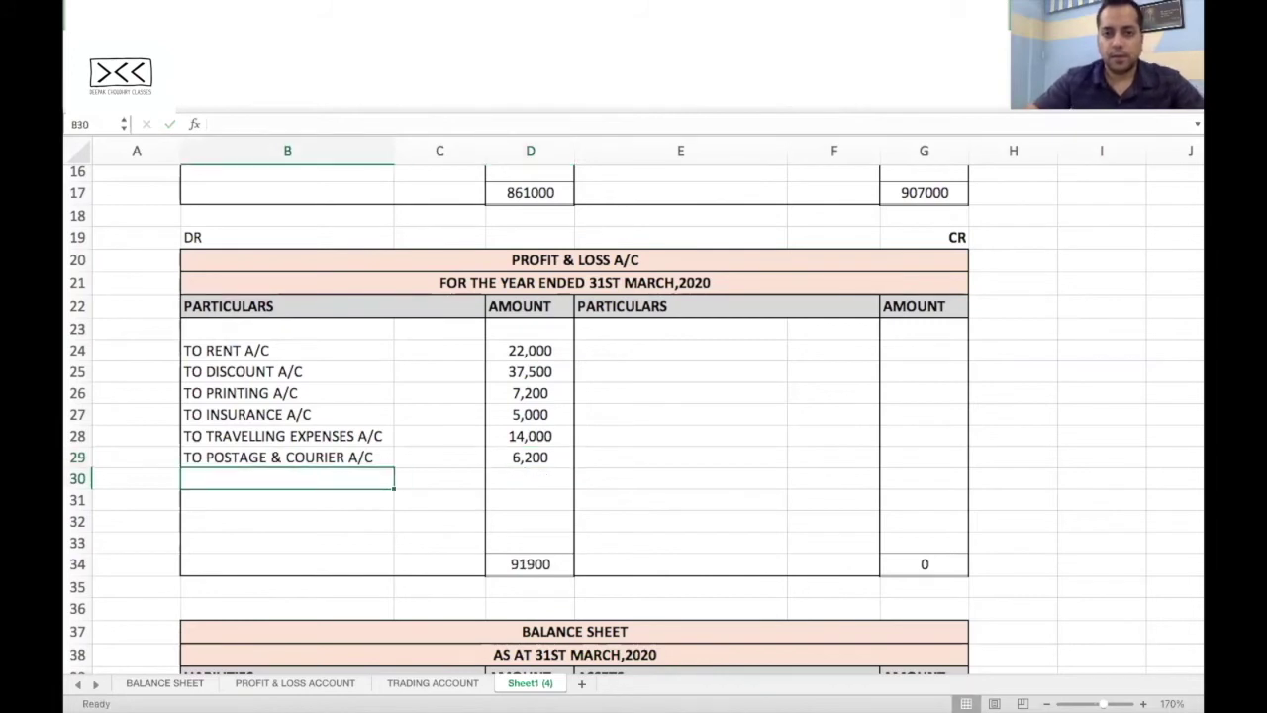
key("super+Tab")
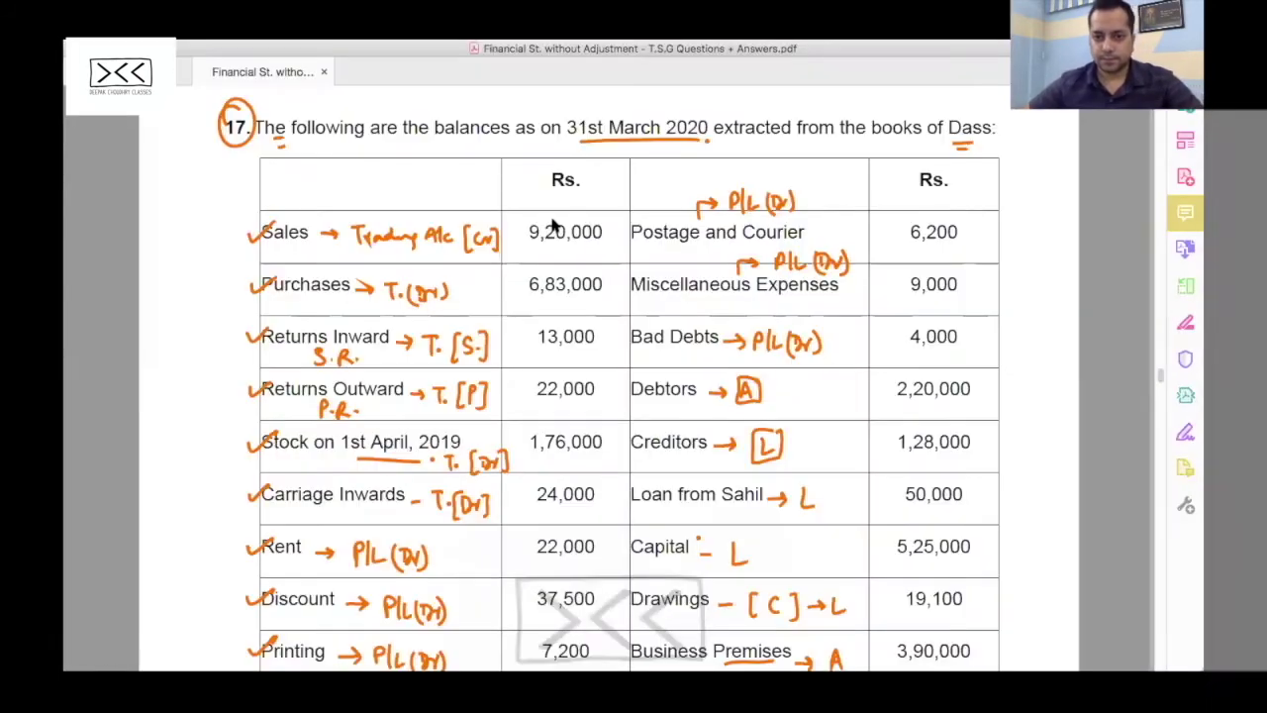
mouse_move(622, 228)
left_mouse_down()
mouse_move(630, 236)
mouse_move(659, 212)
left_mouse_up()
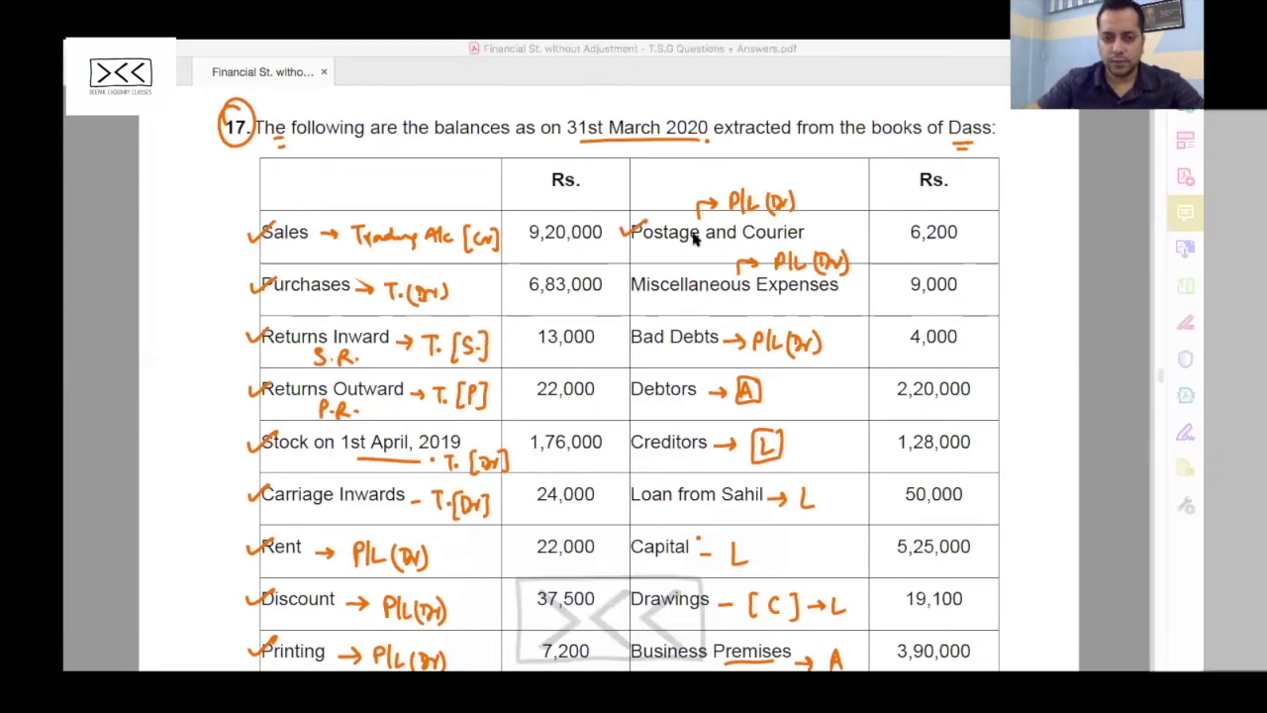
Step: Switch back to Excel and enter the debit amounts 9,000 in row 30 and 4,000 in row 31 of the Profit & Loss account
key("super+Tab")
left_click(508, 481)
type("9,000")
key("Return")
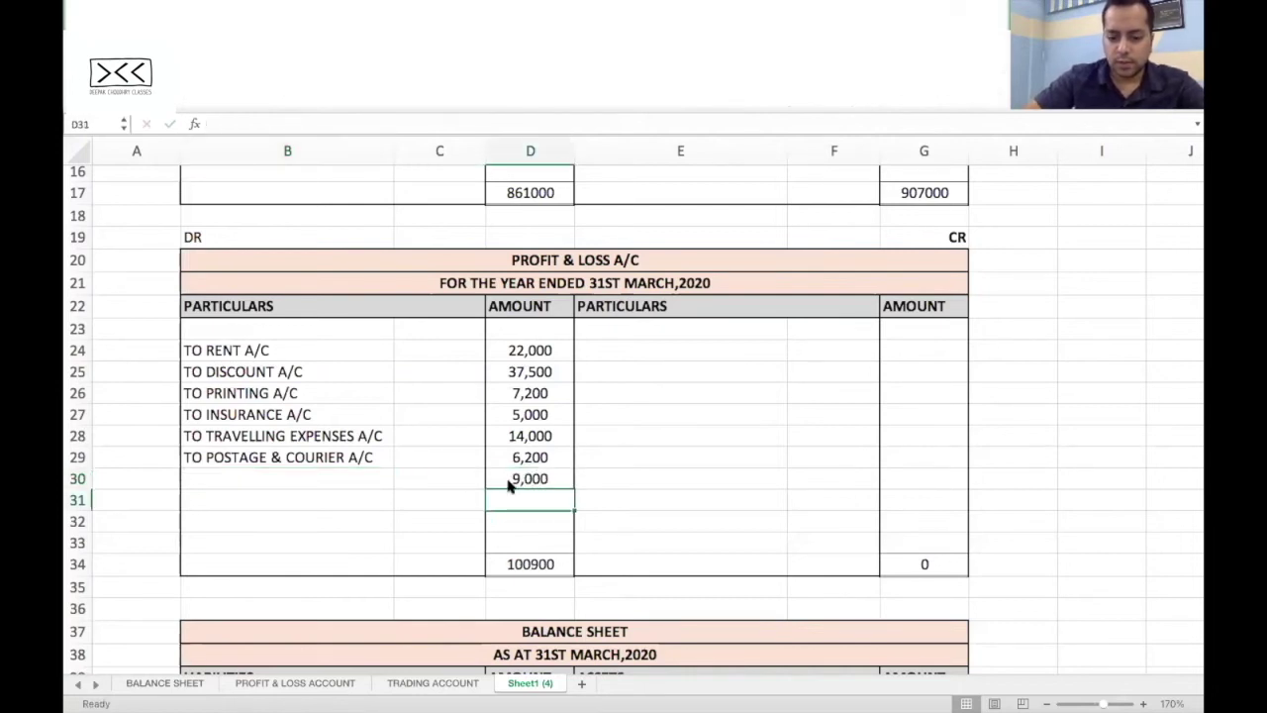
type("4,000")
key("Return")
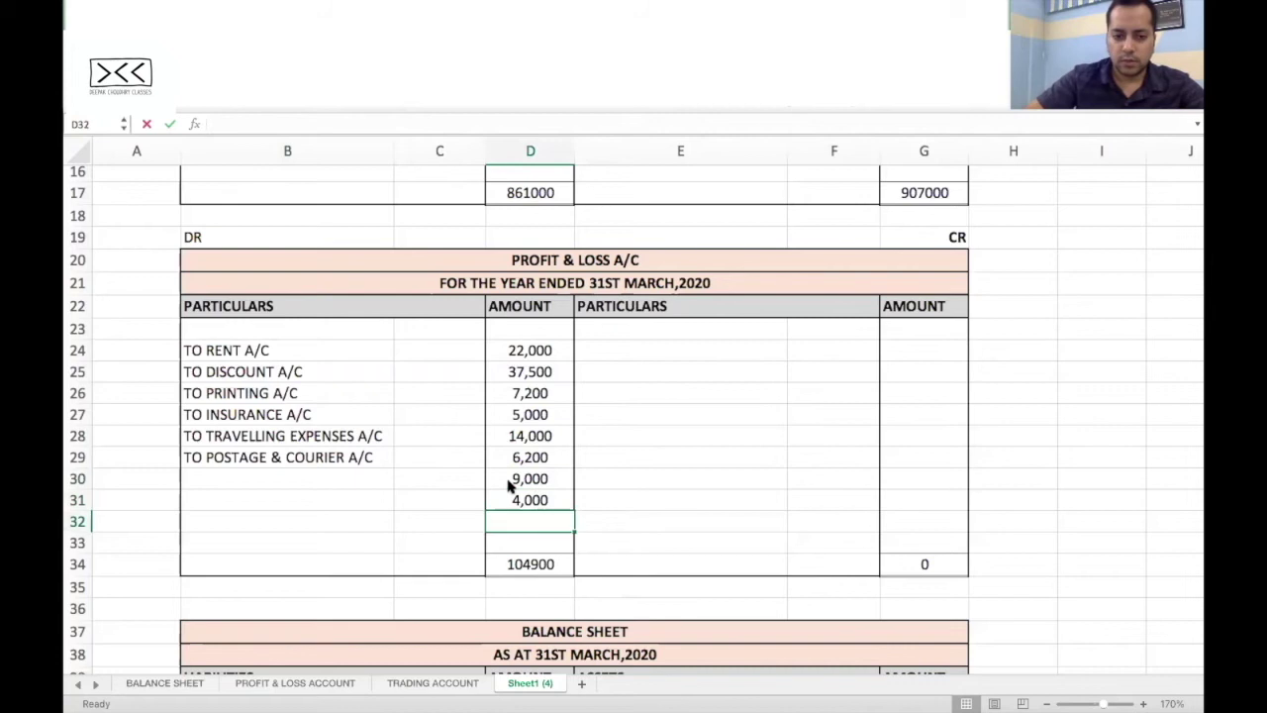
Step: Enter the particulars TO MISCELLANEOUS EXPENSES A/C in row 30 and TO BAD DEBTS A/C in row 31 of the Profit & Loss account
left_click(247, 487)
type("TO")
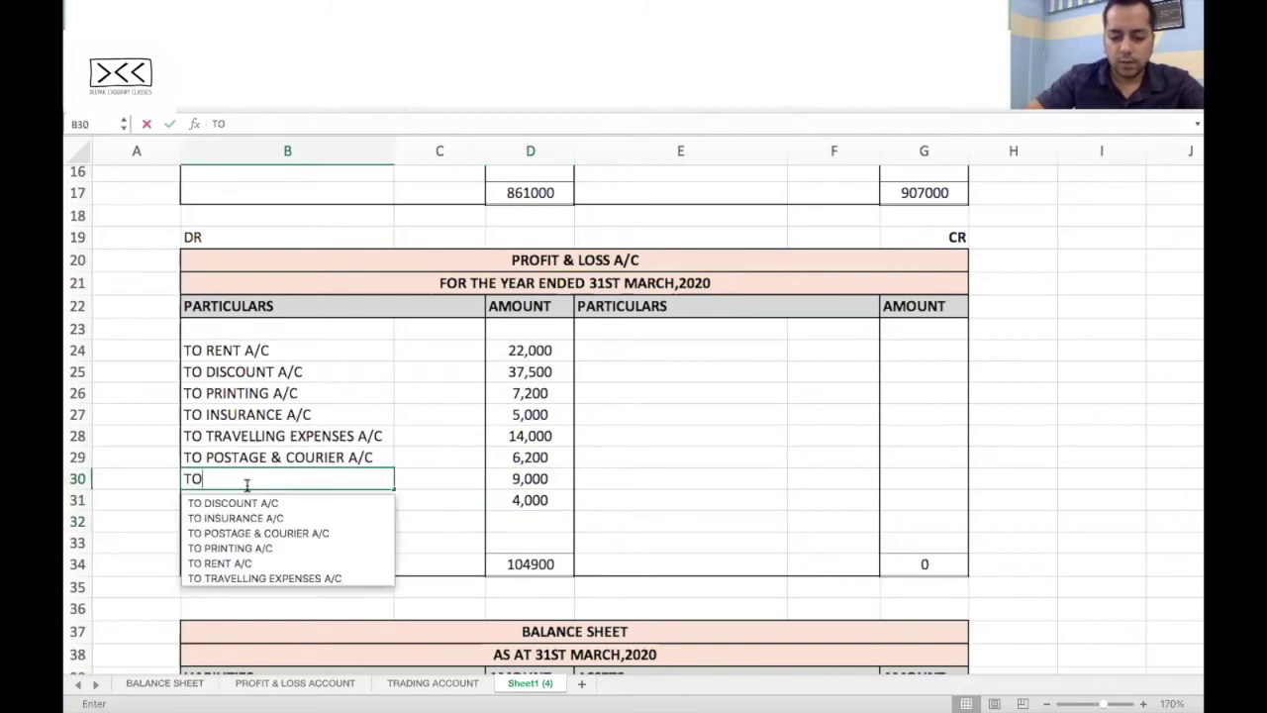
type(" MISCELLANEO")
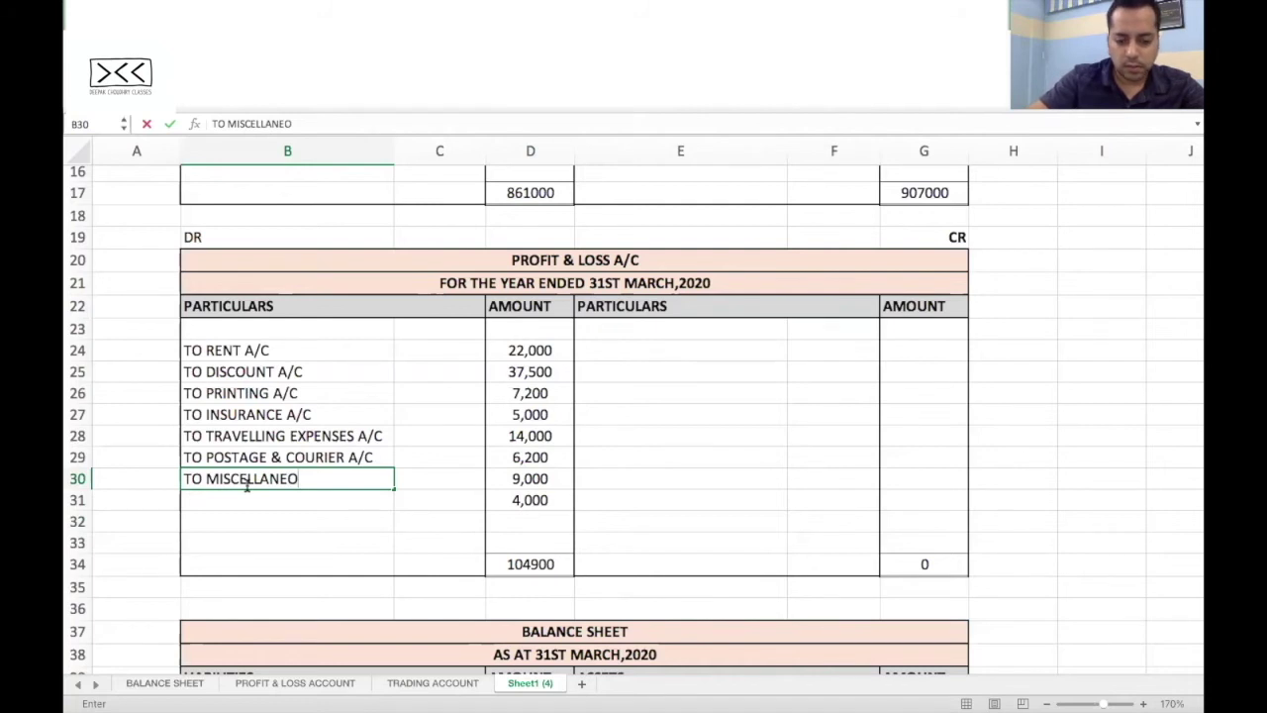
type("US EXPENSES")
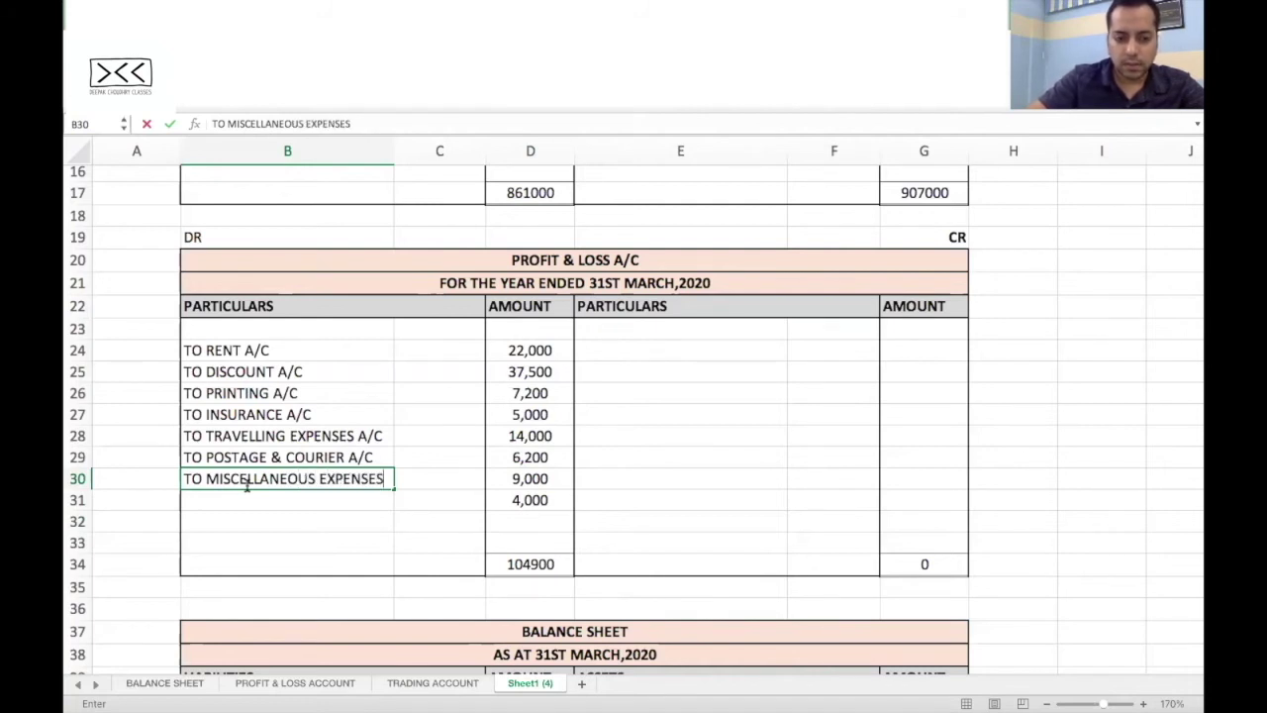
type(" A/C")
key("Return")
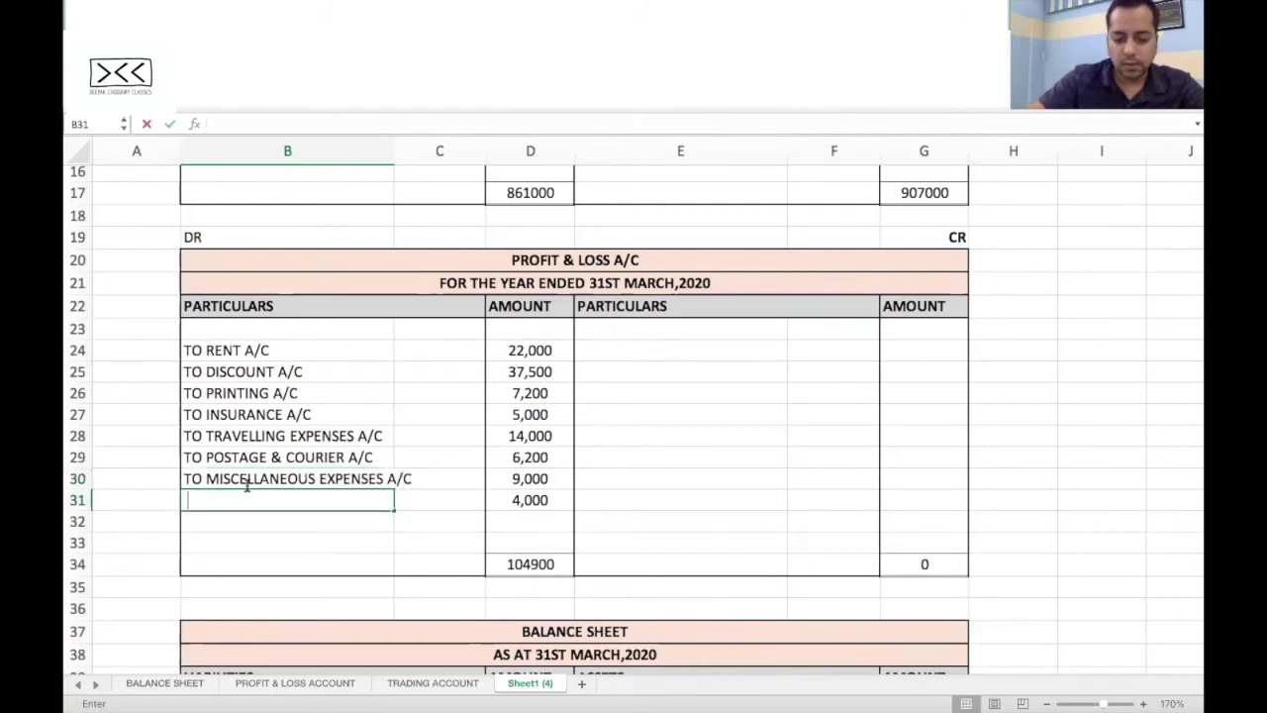
type("TO BAD DE")
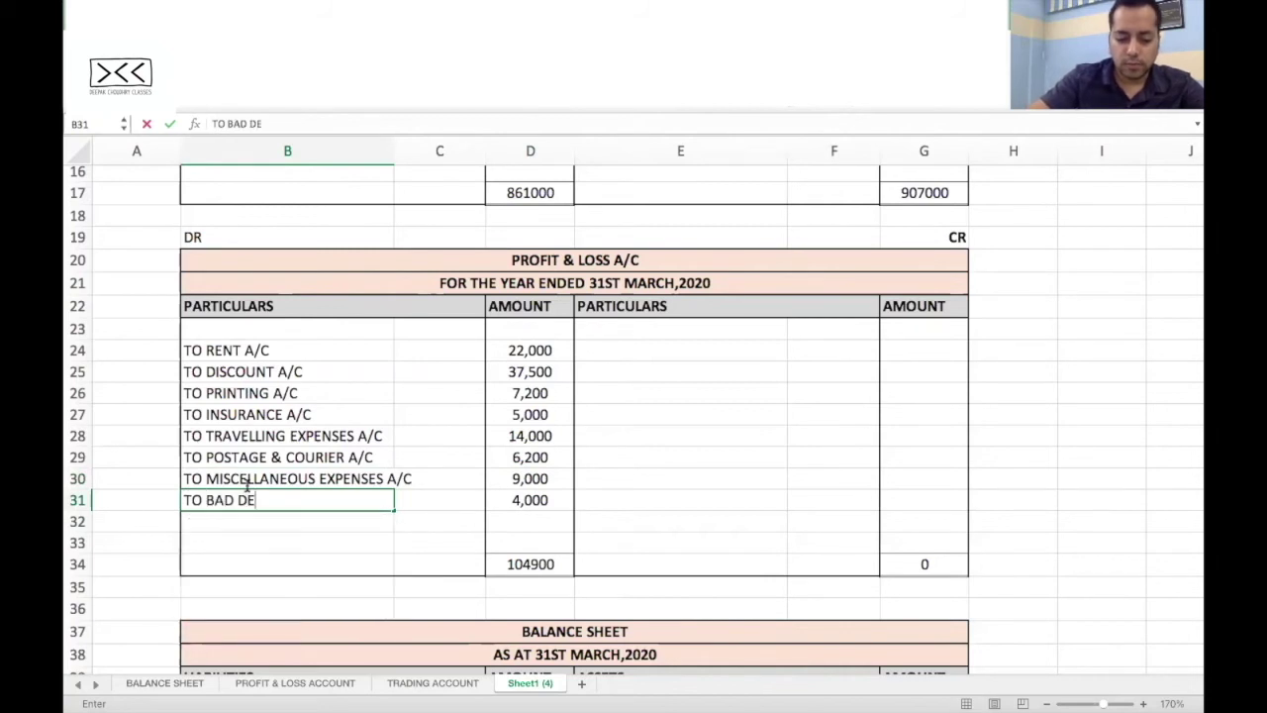
type("BTS A/C")
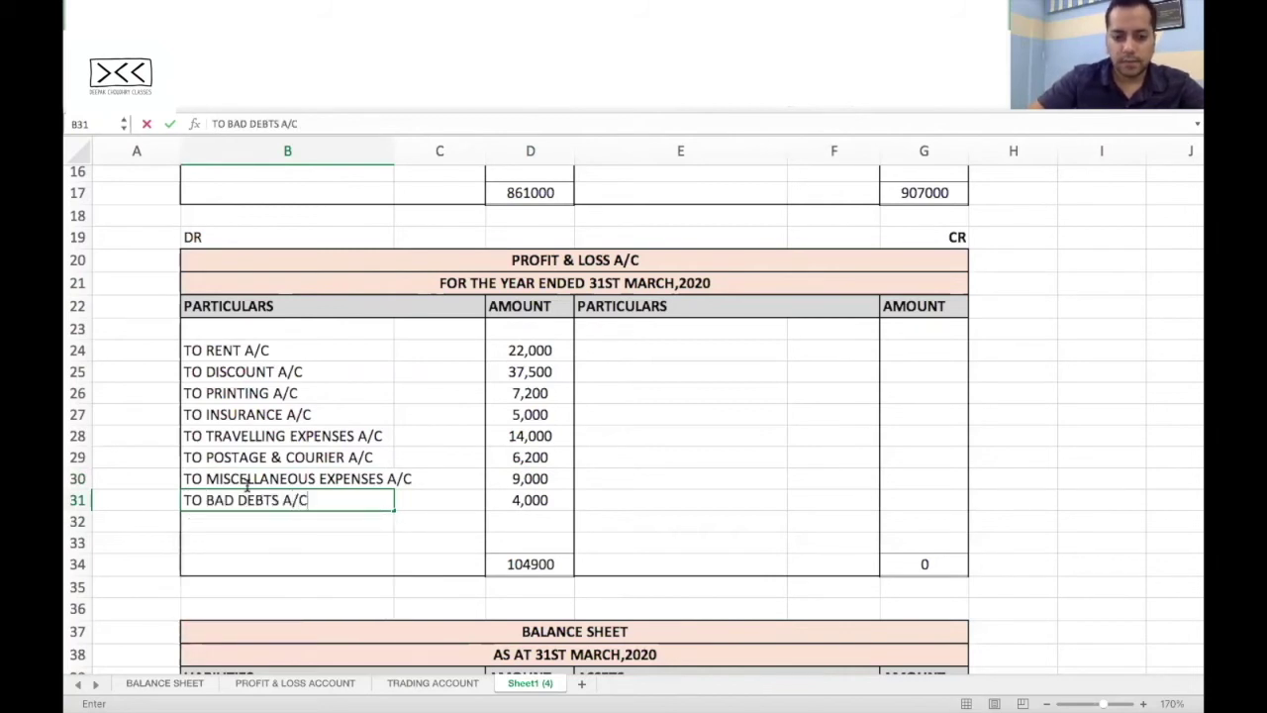
Step: Commit the Bad Debts entry, then switch to the PDF trial balance and tick off Miscellaneous Expenses and Bad Debts
key("Return")
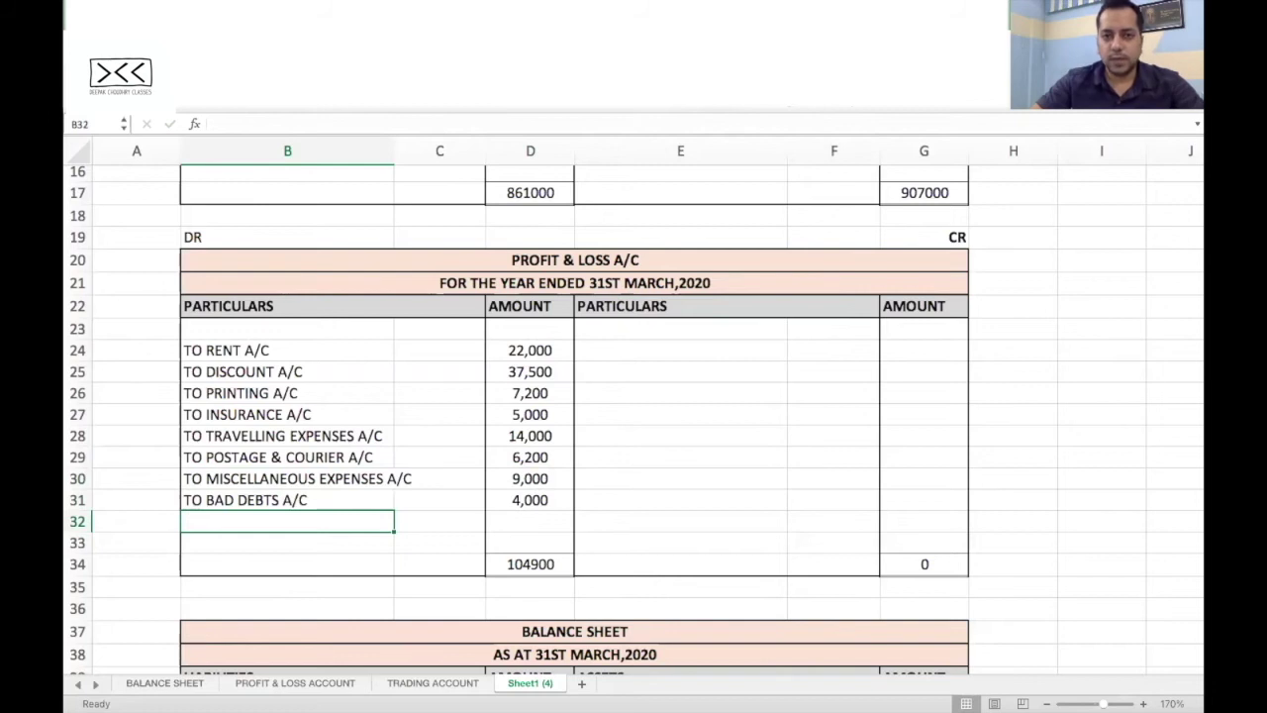
key("super+Tab")
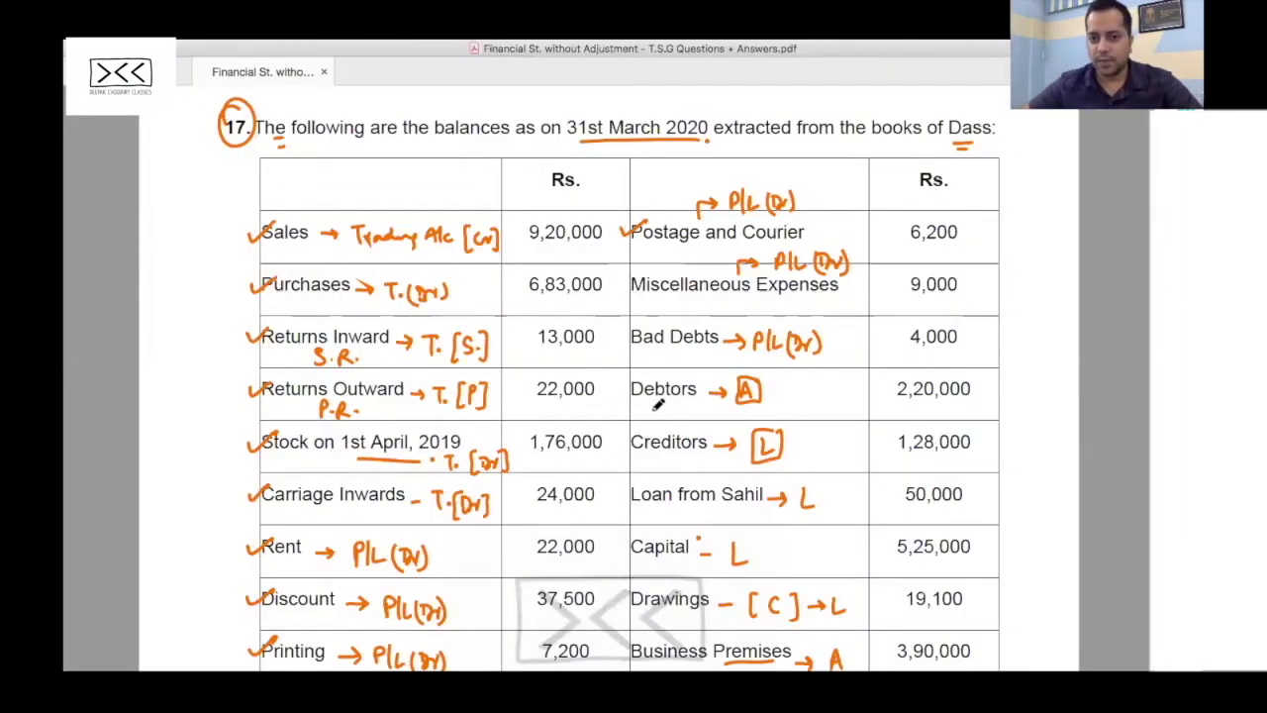
left_click_drag(621, 281, 641, 280)
left_click_drag(621, 329, 647, 323)
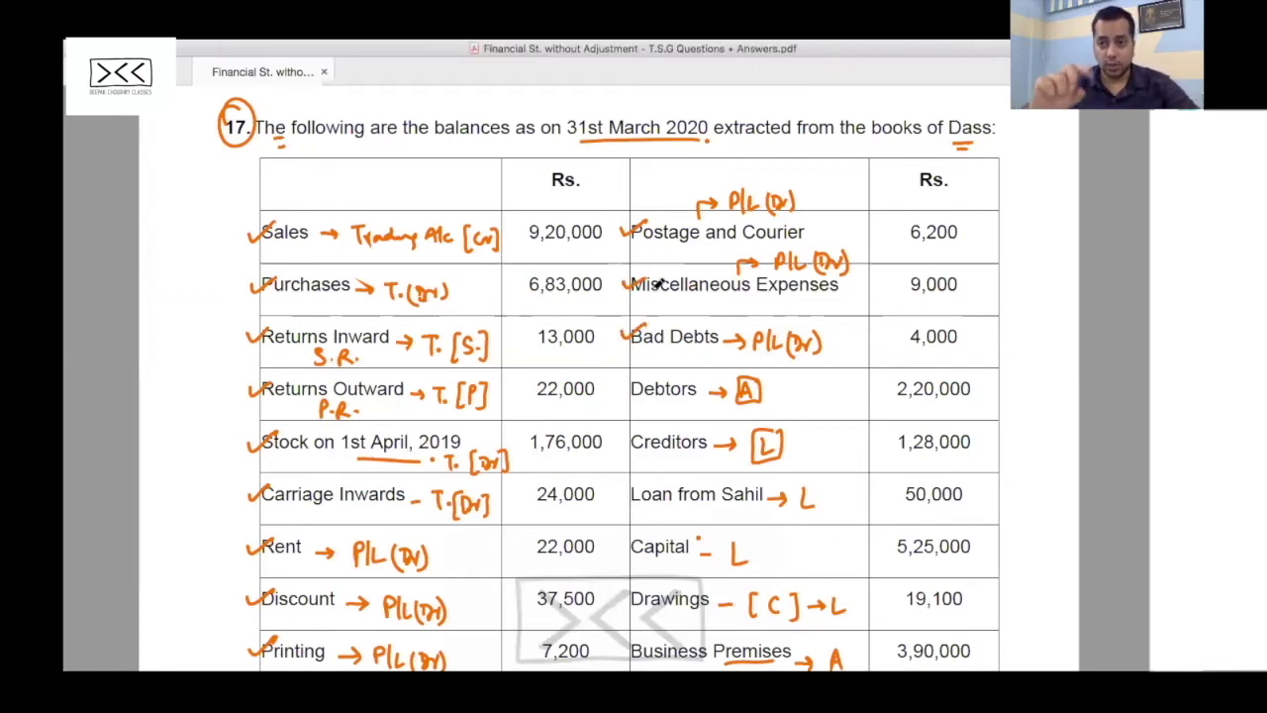
scroll(749, 394, "down", 1)
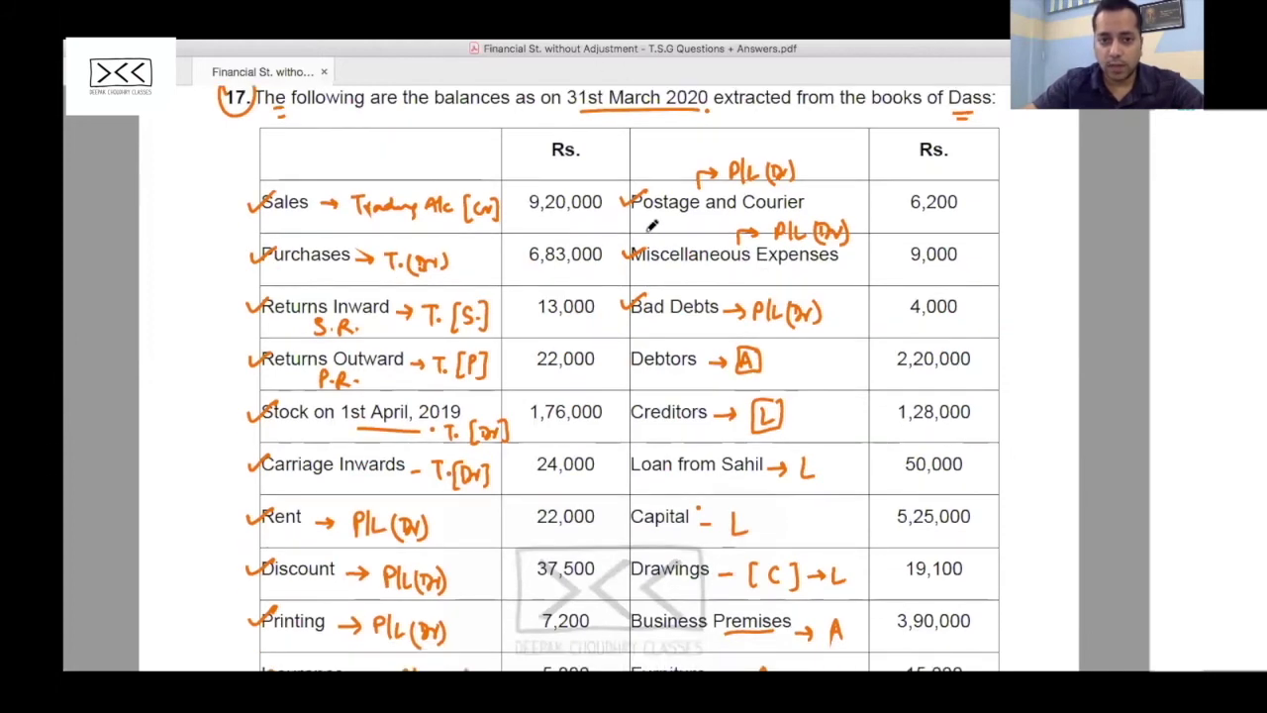
Step: Switch to Excel and enter DEBTORS on the assets side of the balance sheet in row 43
key("alt+Tab")
scroll(653, 433, "down", 5)
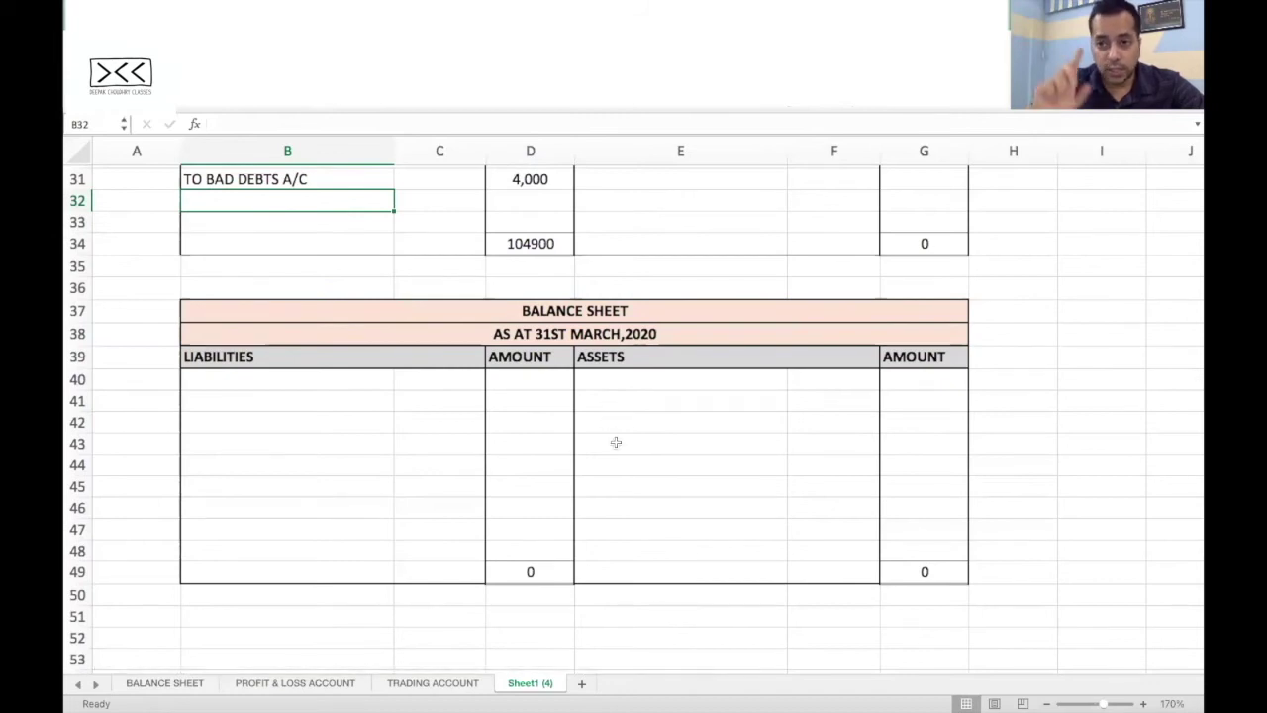
left_click(616, 442)
type("DEBTORS")
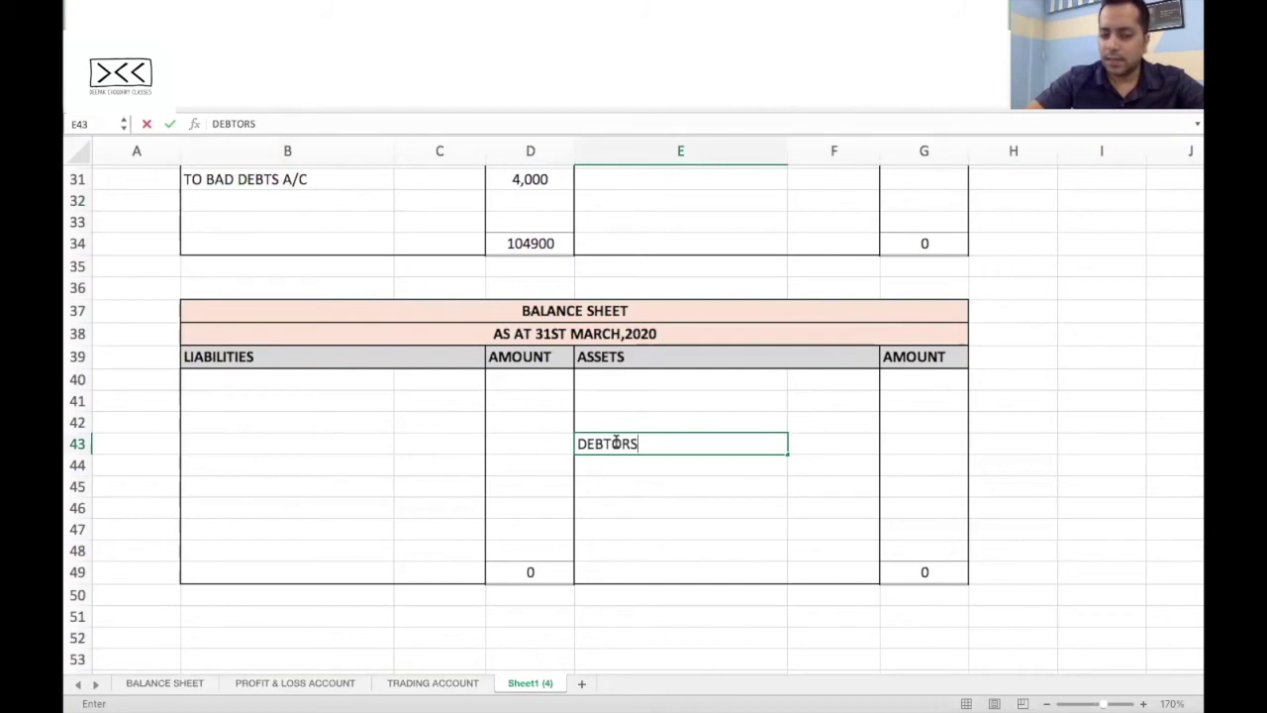
key("Tab")
key("Tab")
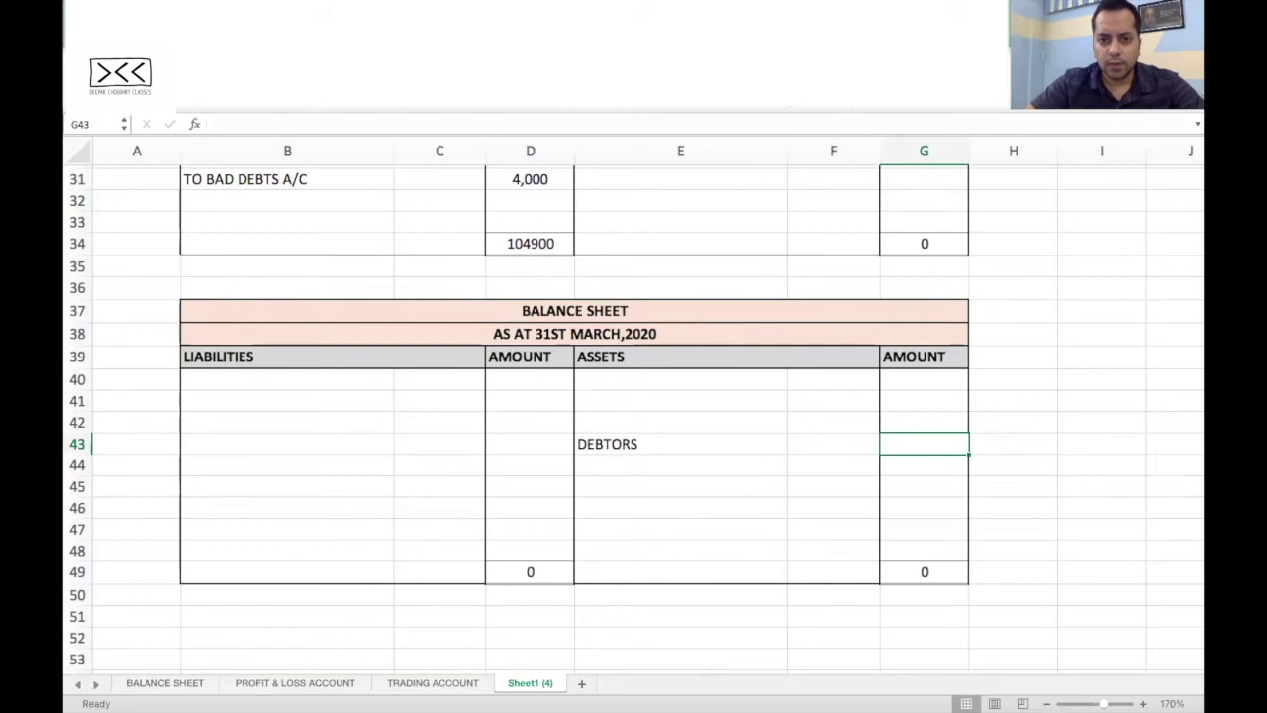
Step: Check the Debtors balance in the PDF, enter 2,20,000 as its amount in Excel, and tick off Debtors in the PDF
key("ctrl+Right")
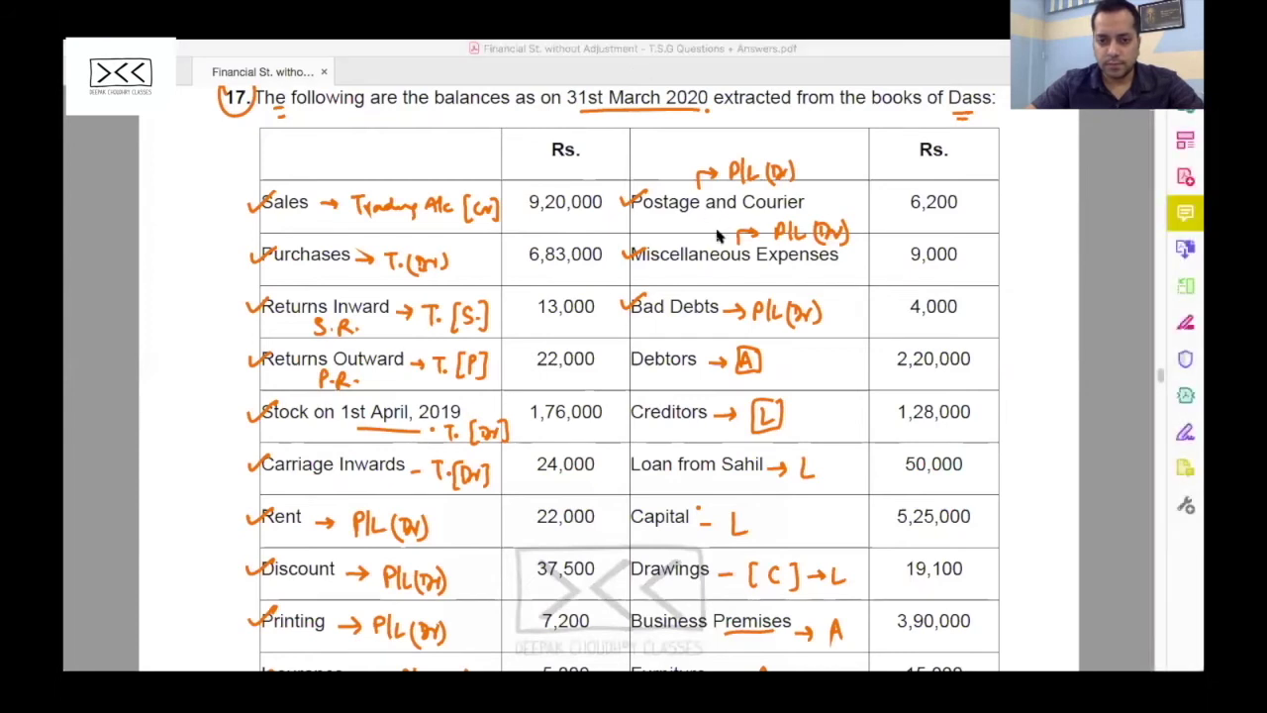
key("super+Tab")
type("2,20,000")
key("Return")
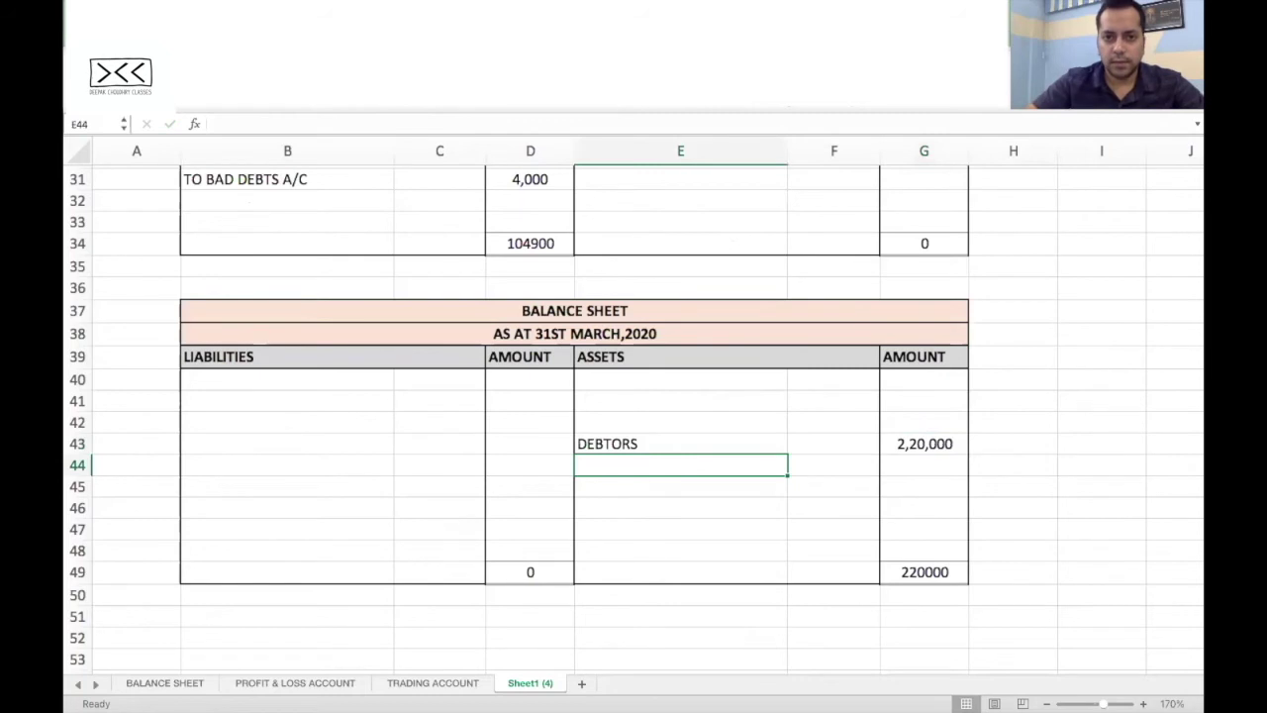
key("super+Tab")
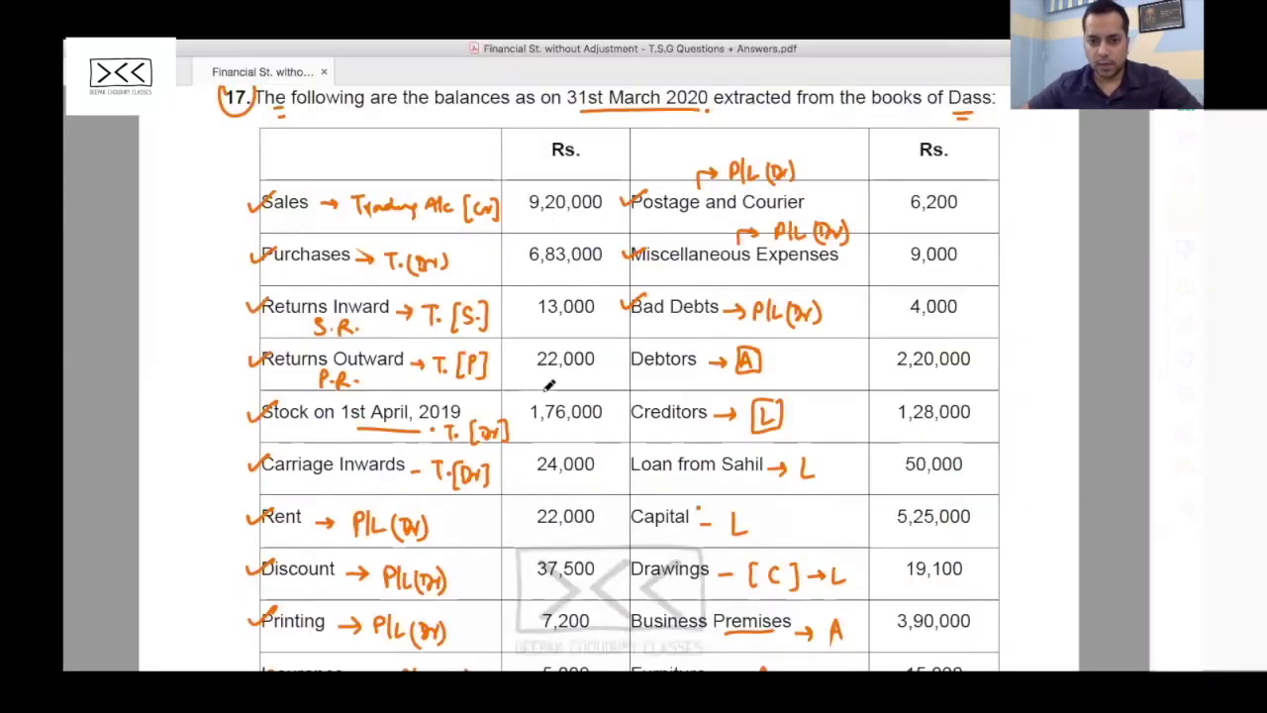
left_click_drag(626, 360, 644, 350)
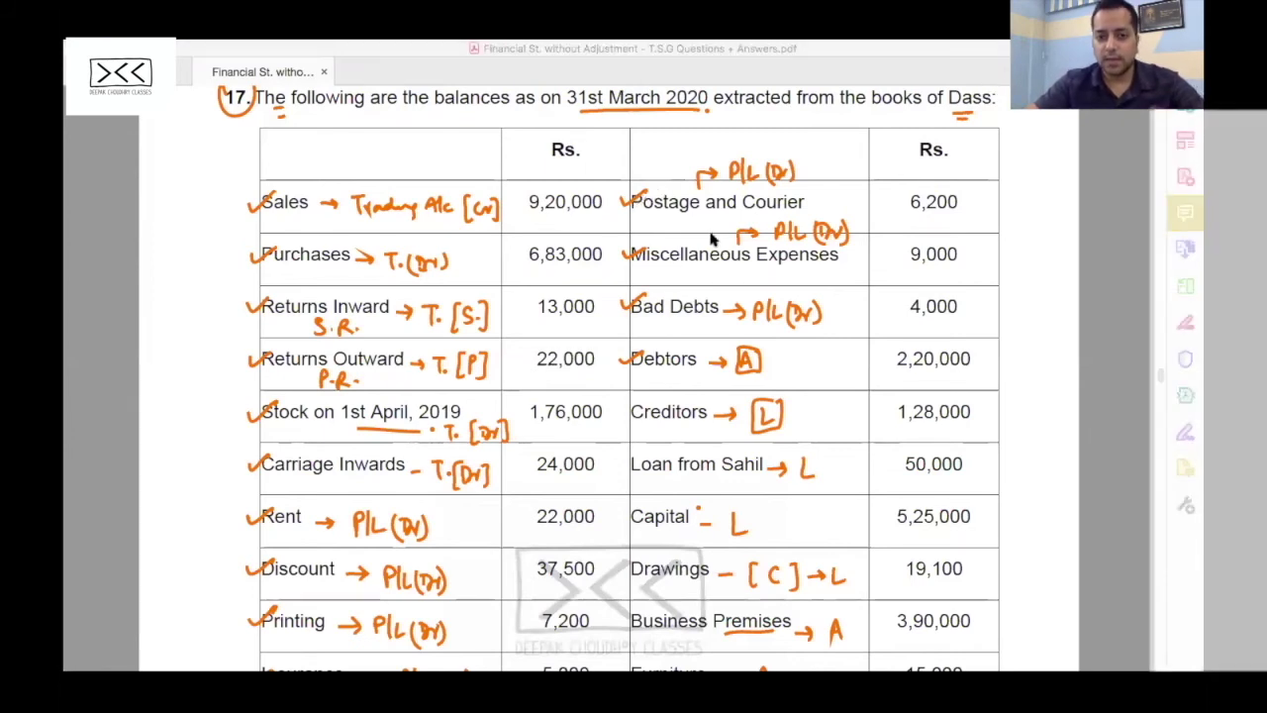
Step: In Excel, enter the liability CREDITORS with 1,28,000 in row 45 of the balance sheet, and tick off Creditors in the PDF
key("super+Tab")
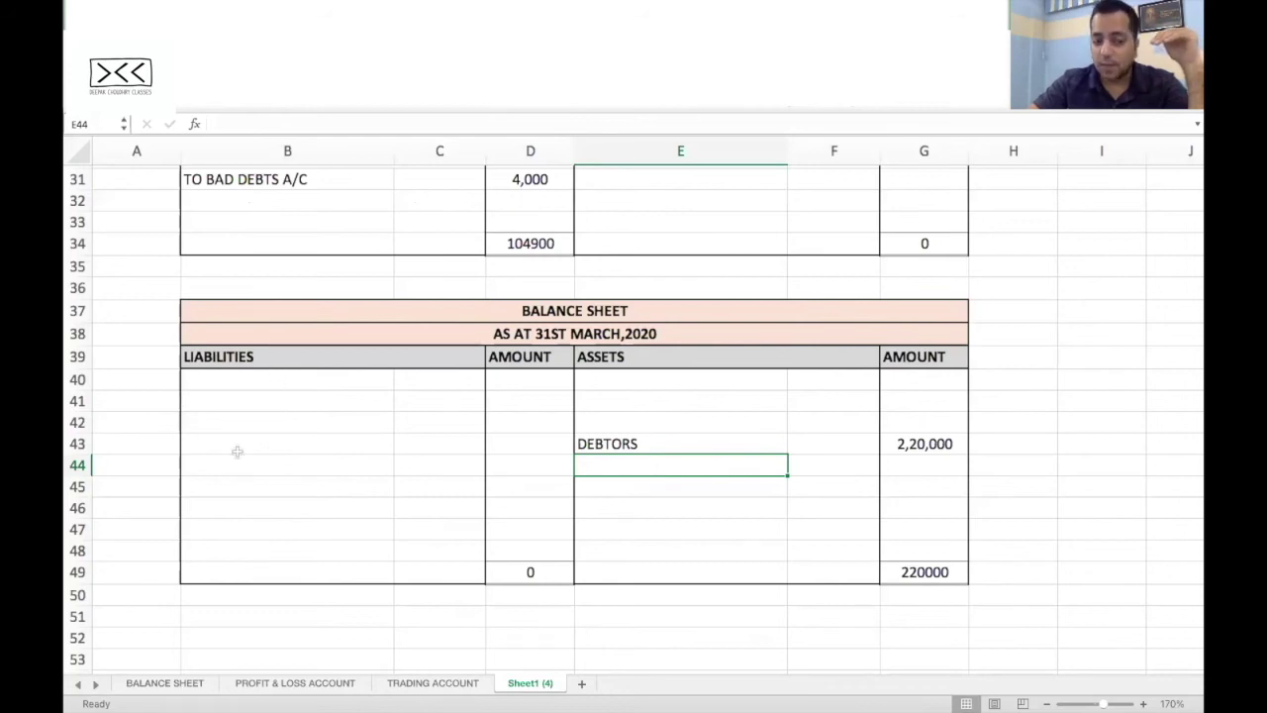
left_click(209, 486)
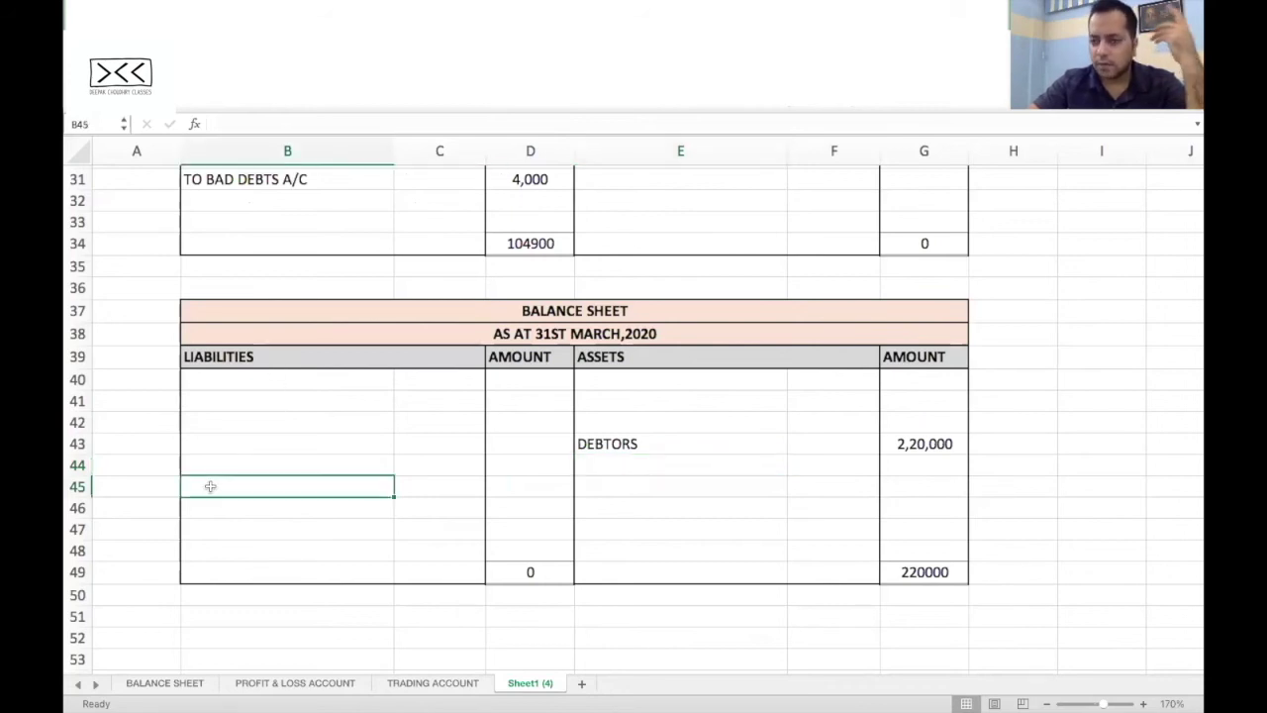
type("CREDITO")
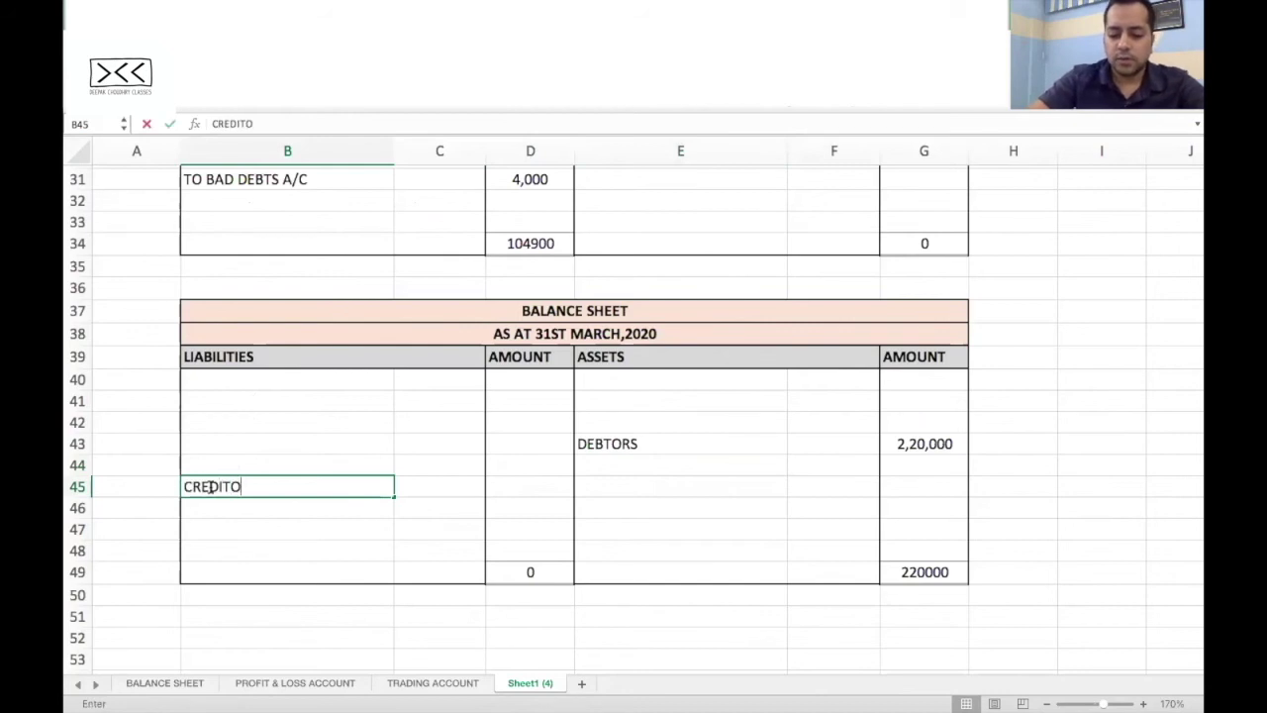
key("Tab")
key("Tab")
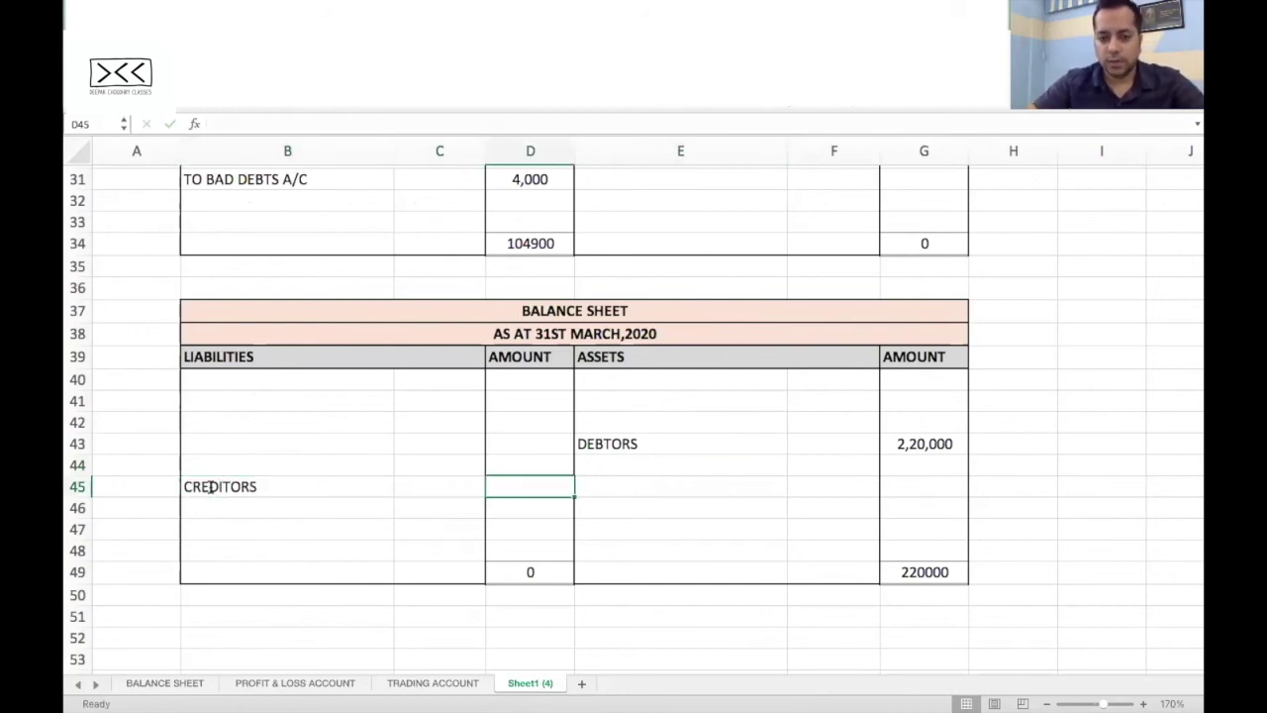
type("1")
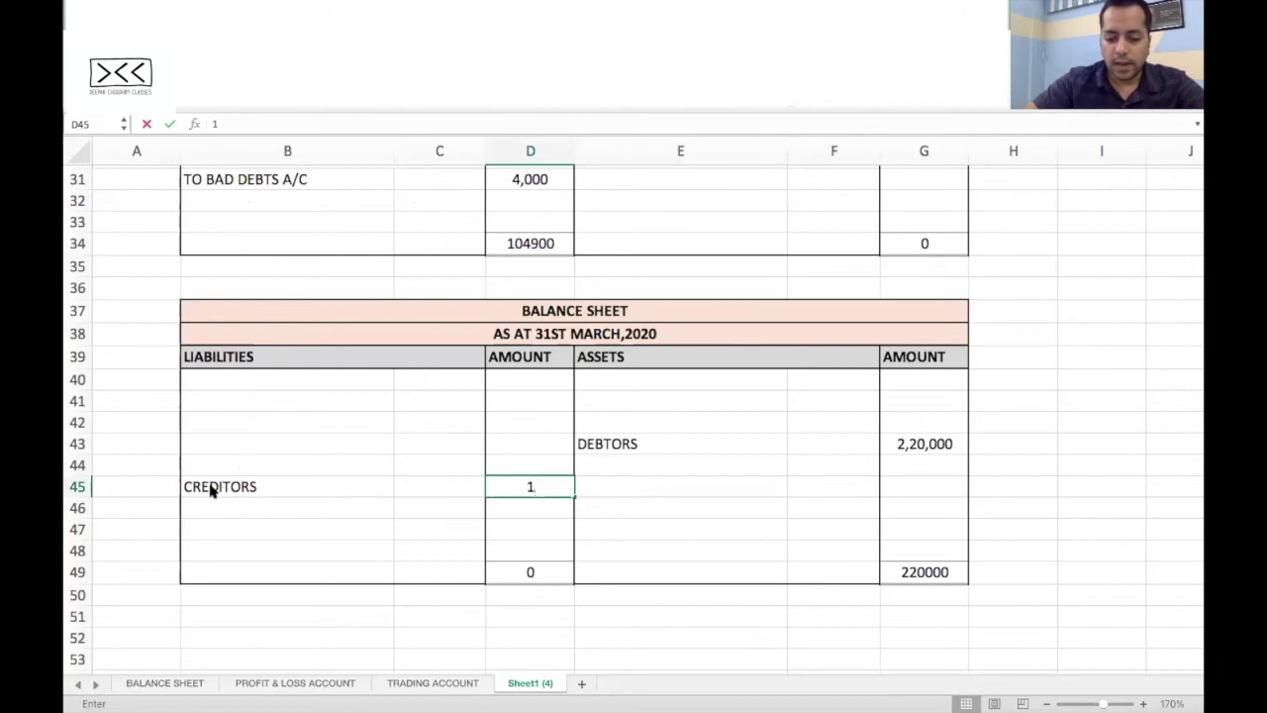
type(",28,000")
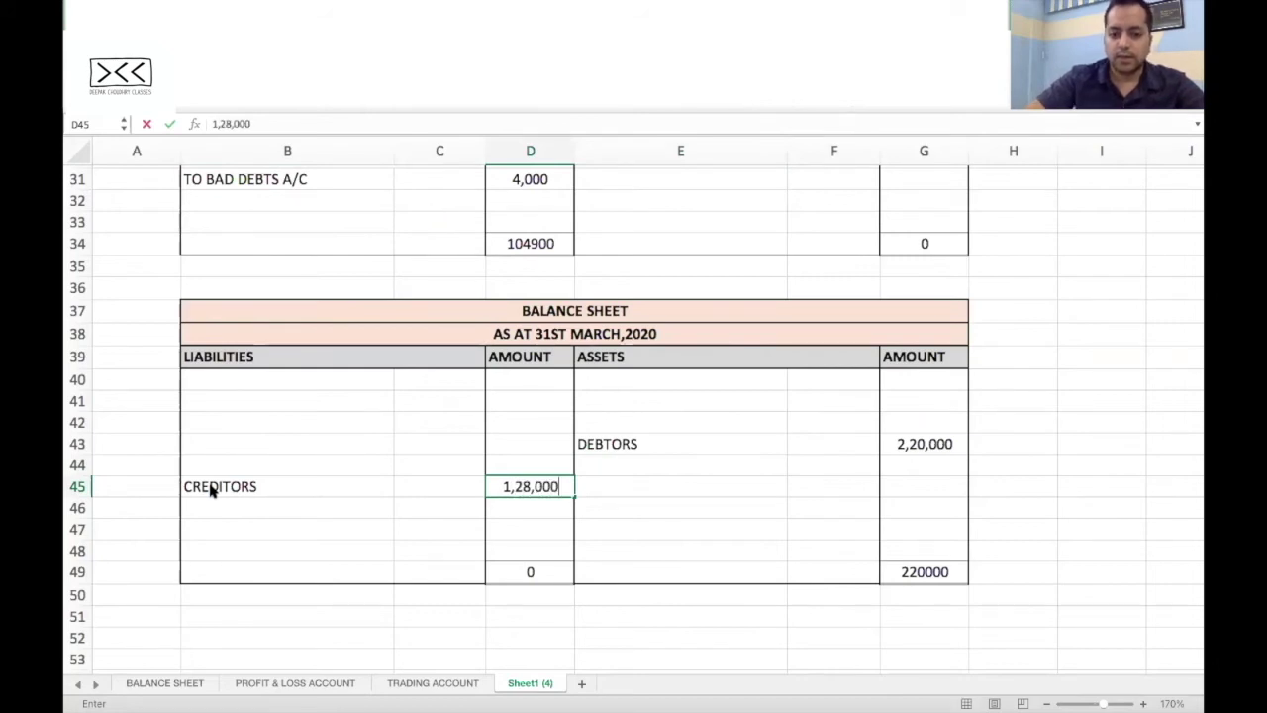
key("Return")
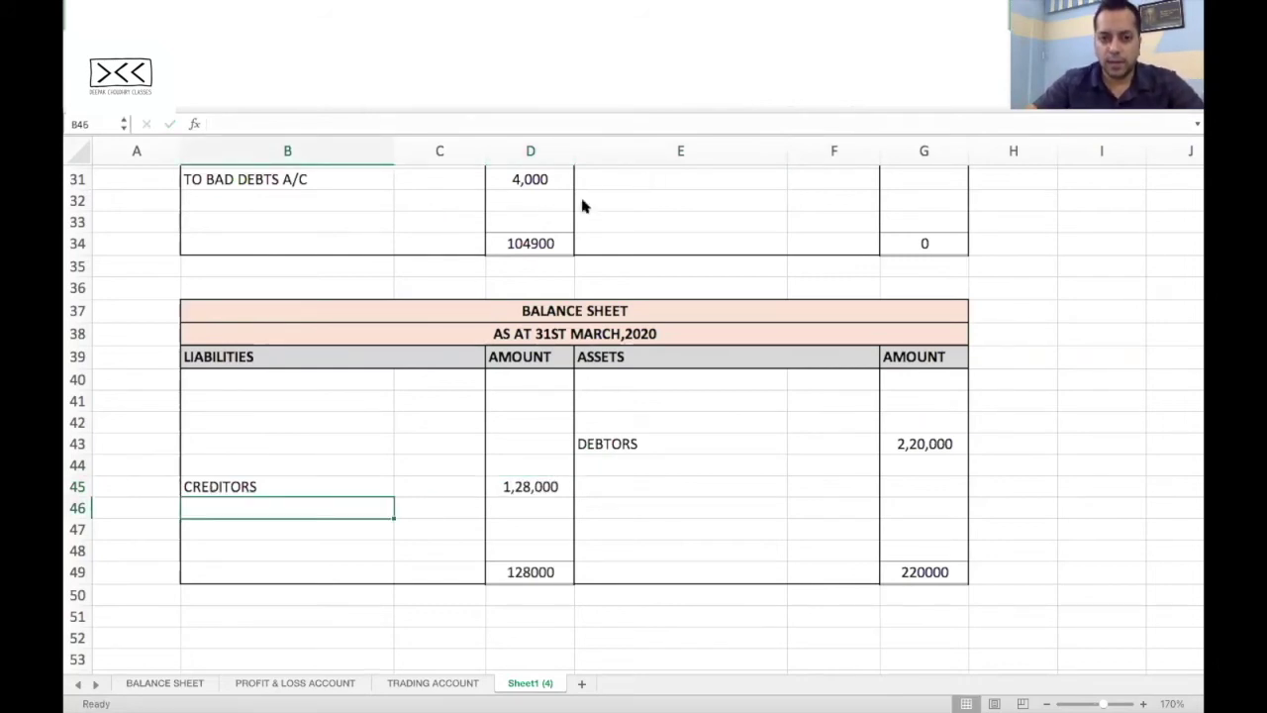
key("super+Tab")
scroll(820, 330, "down", 2)
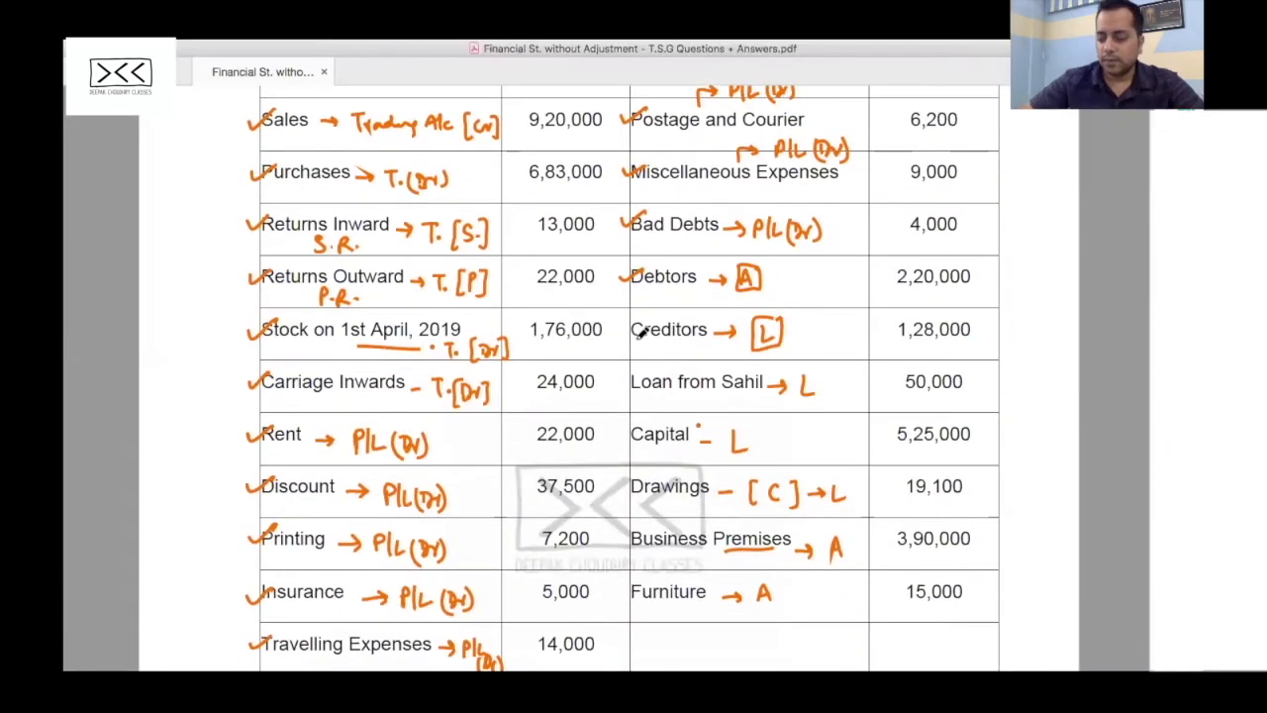
left_click_drag(621, 324, 644, 314)
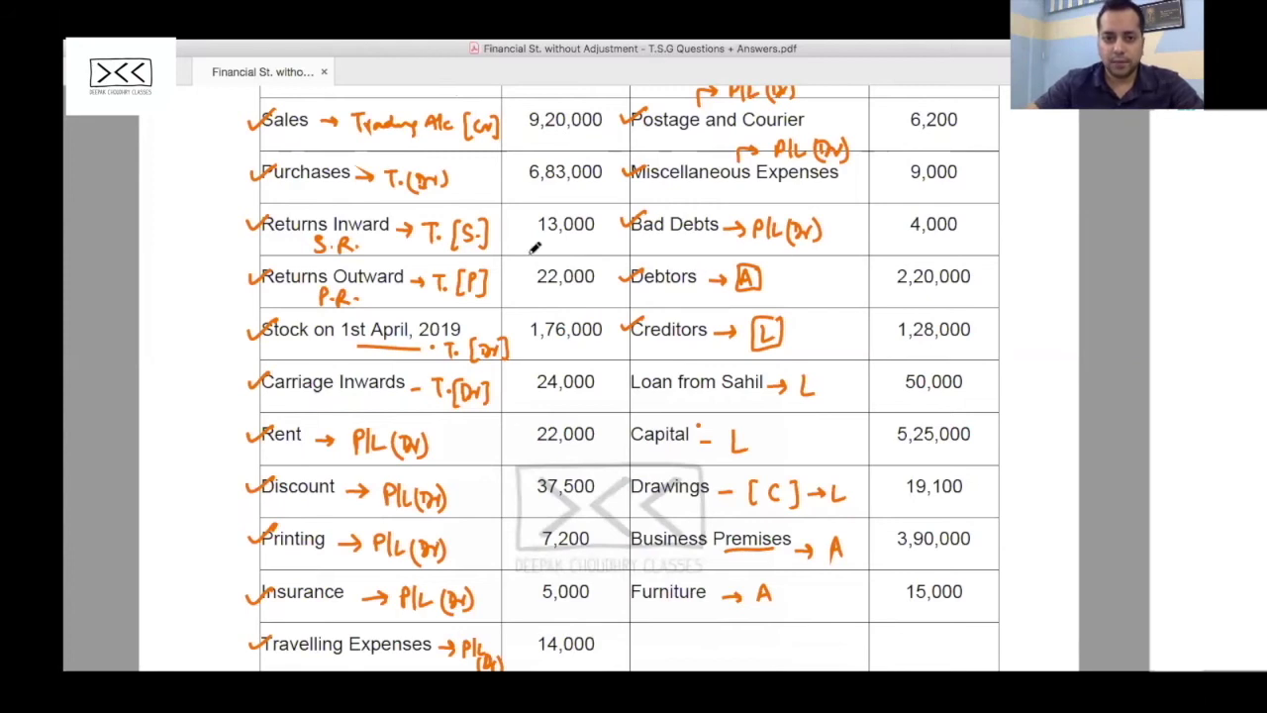
Step: In Excel, enter the loan liability, named as in the trial balance, with 50,000 in row 44, and tick it off in the PDF
key("super+Tab")
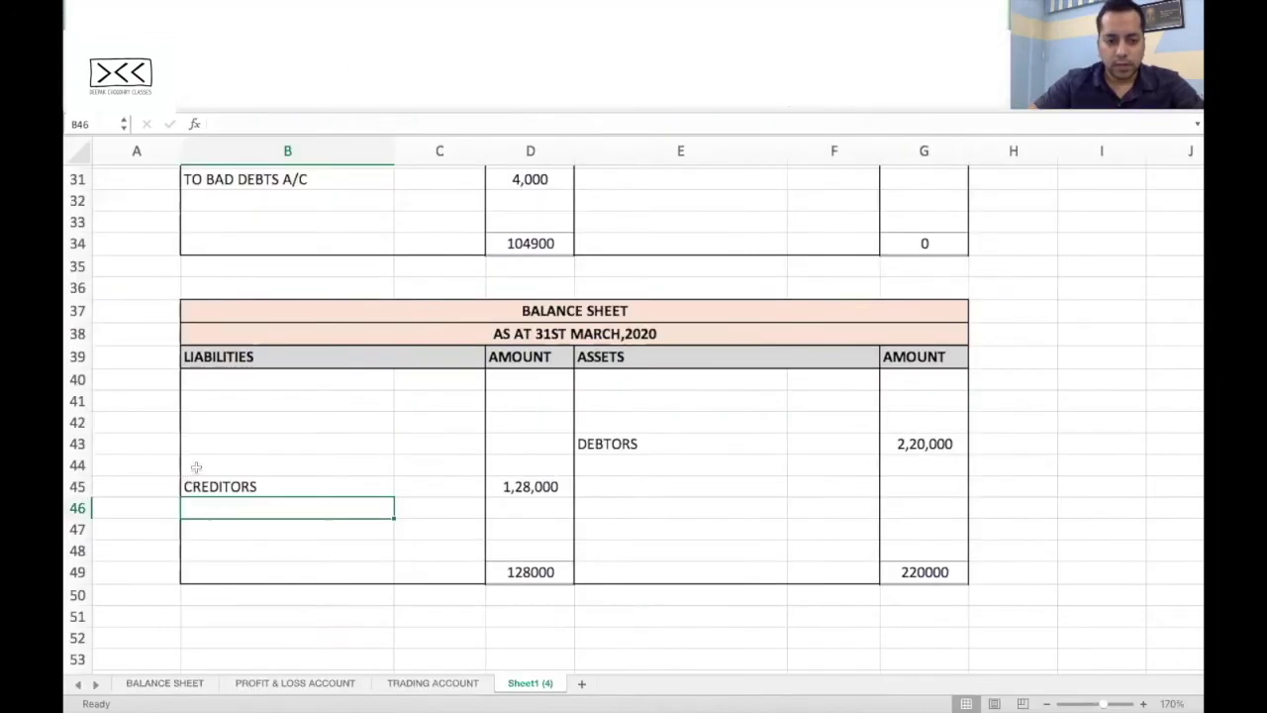
left_click(193, 465)
type("LOAN FROM SAH")
key("Tab")
key("Tab")
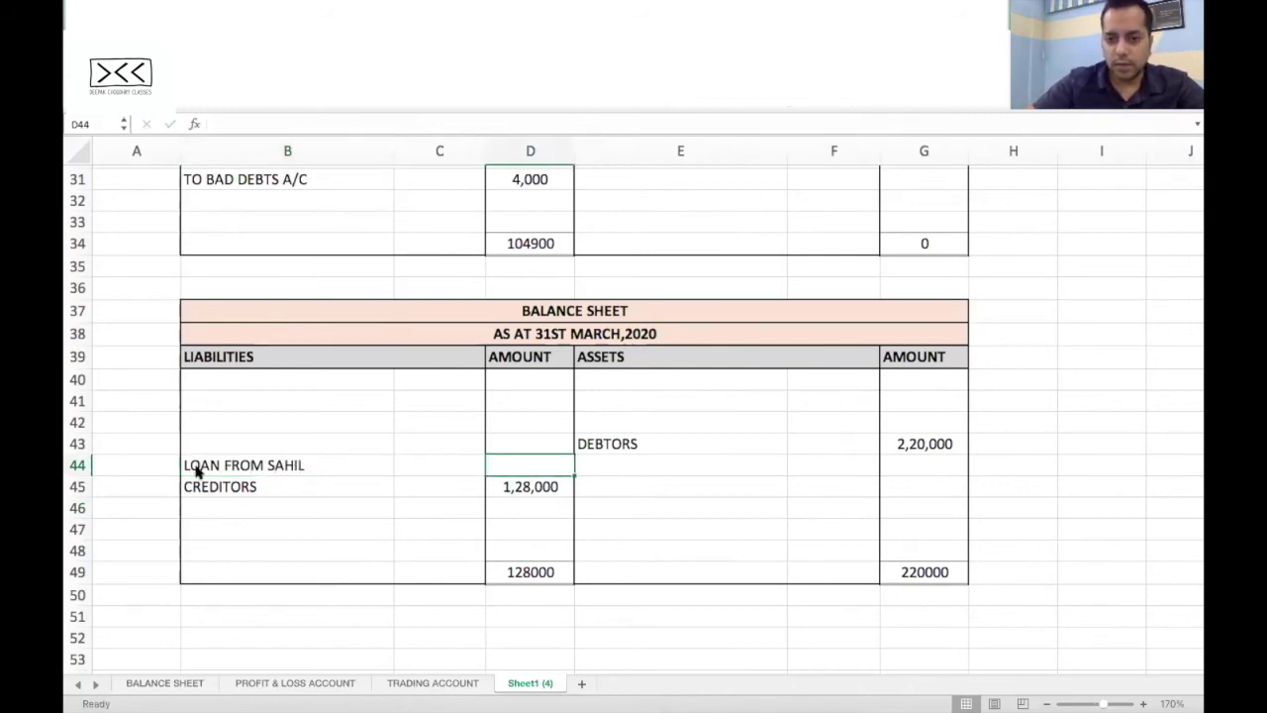
type("50,000")
key("Return")
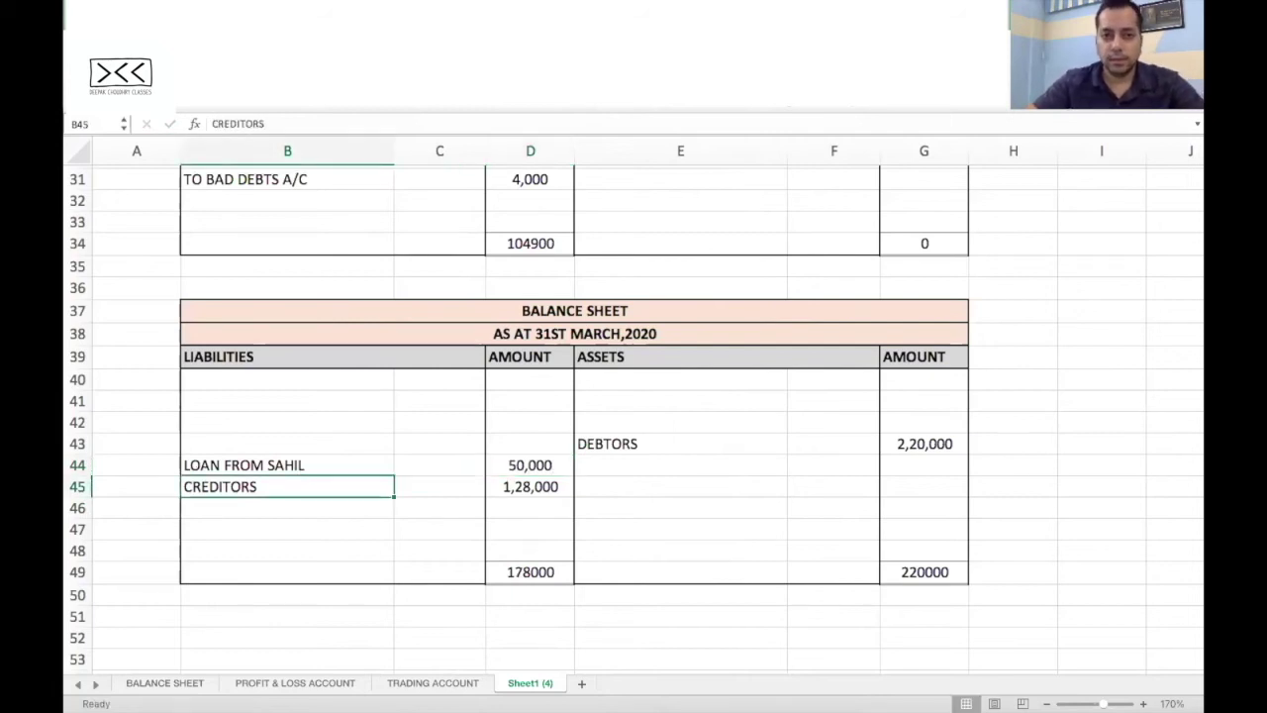
key("super+Tab")
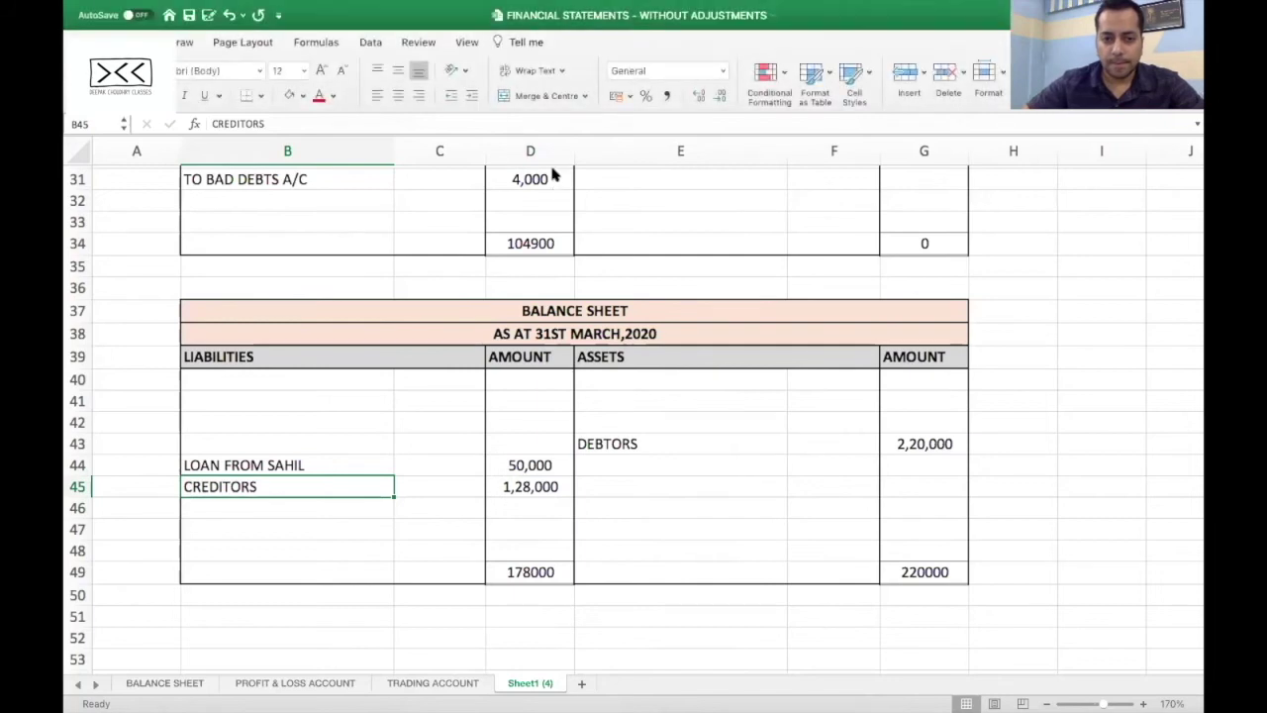
left_click_drag(622, 376, 651, 354)
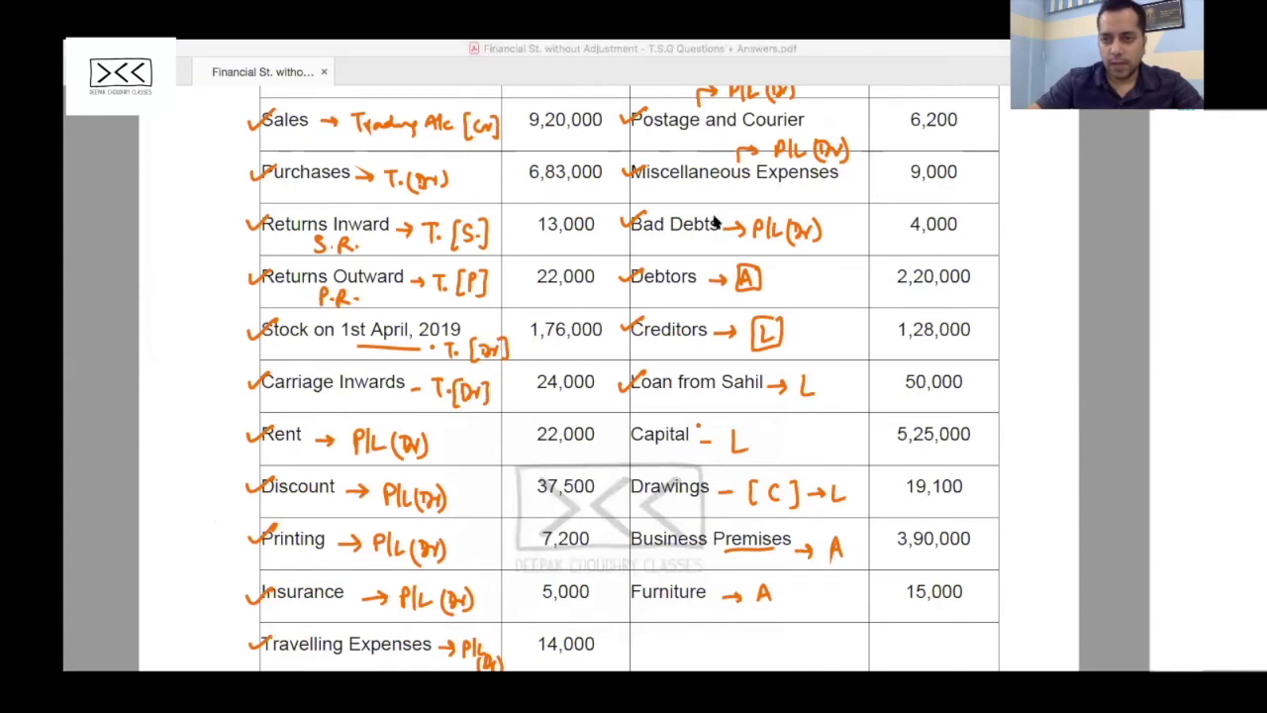
Step: Switch to Excel, enter the heading CAPITAL in cell B40 on the liabilities side, and underline it
key("super+Tab")
left_click(195, 394)
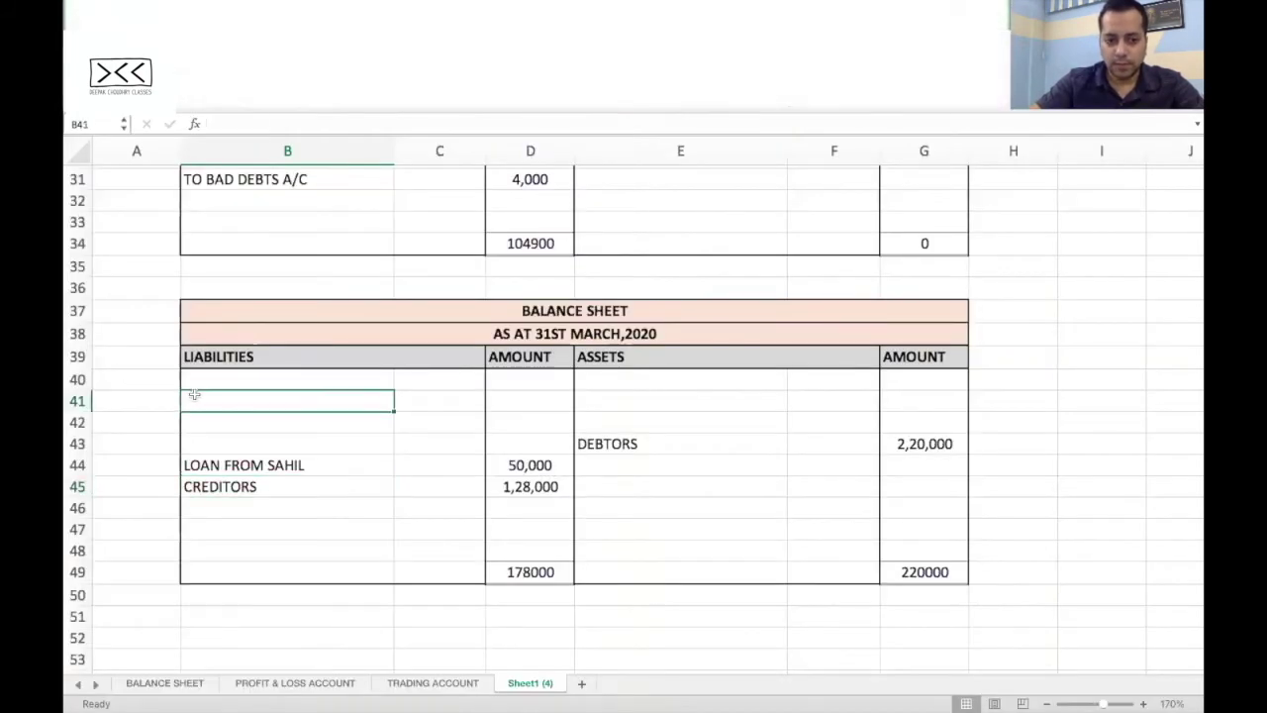
key("Up")
type("CAPITAL")
key("Return")
key("Up")
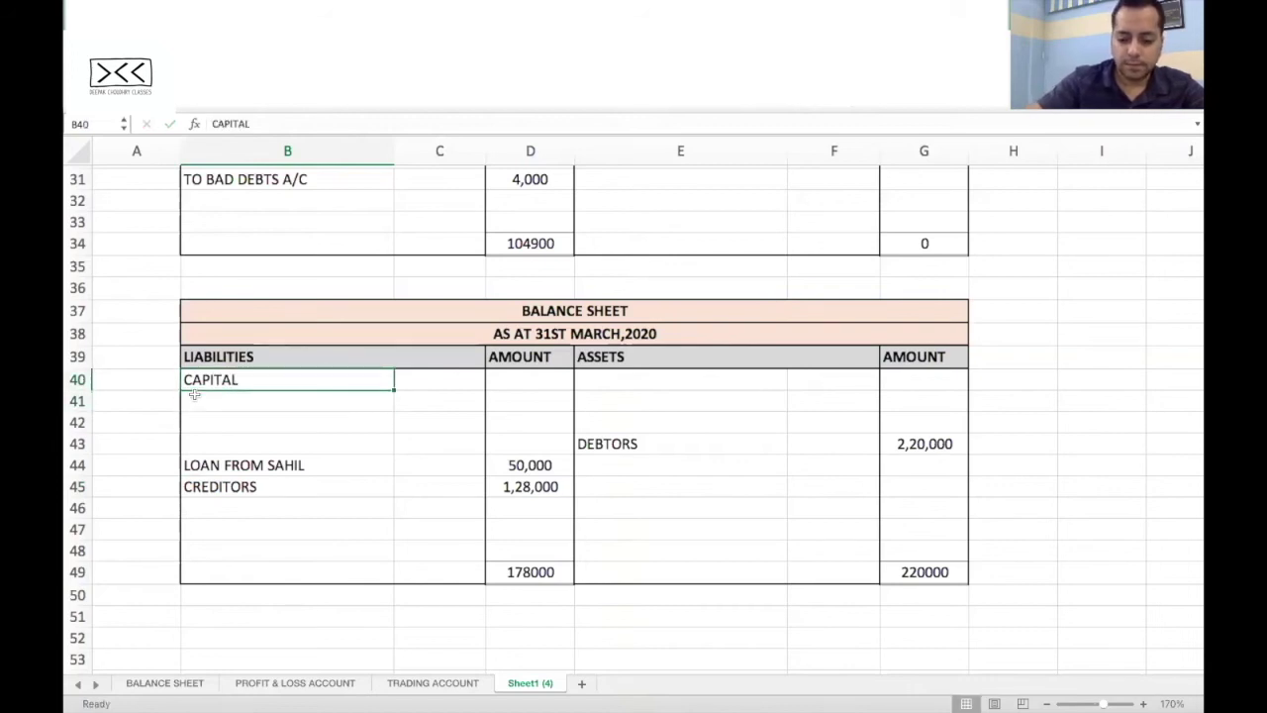
Step: Enter OPENING BALANCE in row 41 under the capital heading, with 5,25,000 in the inner column C
key("Down")
type("OPENING BALANCE")
key("Tab")
type("5,2")
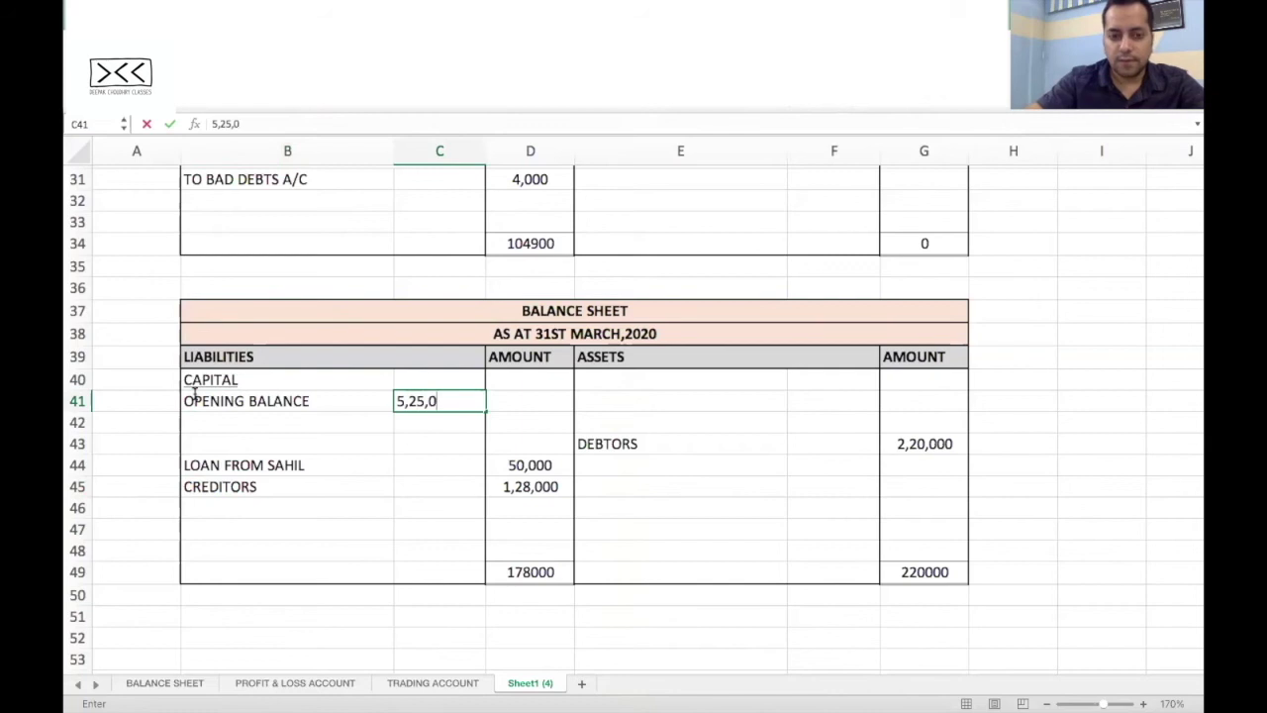
key("Return")
Step: Apply bold to the CAPITAL heading in cell B40 and remove it again
key("Up")
key("Up")
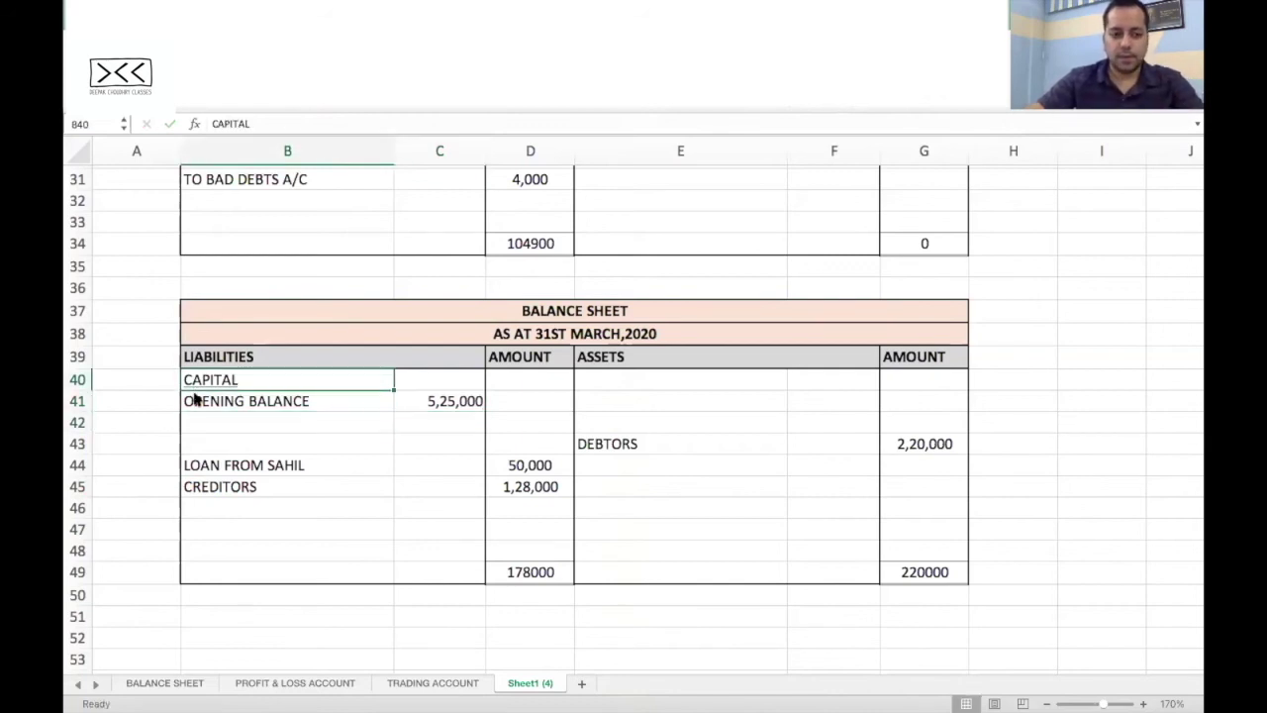
key("ctrl+b")
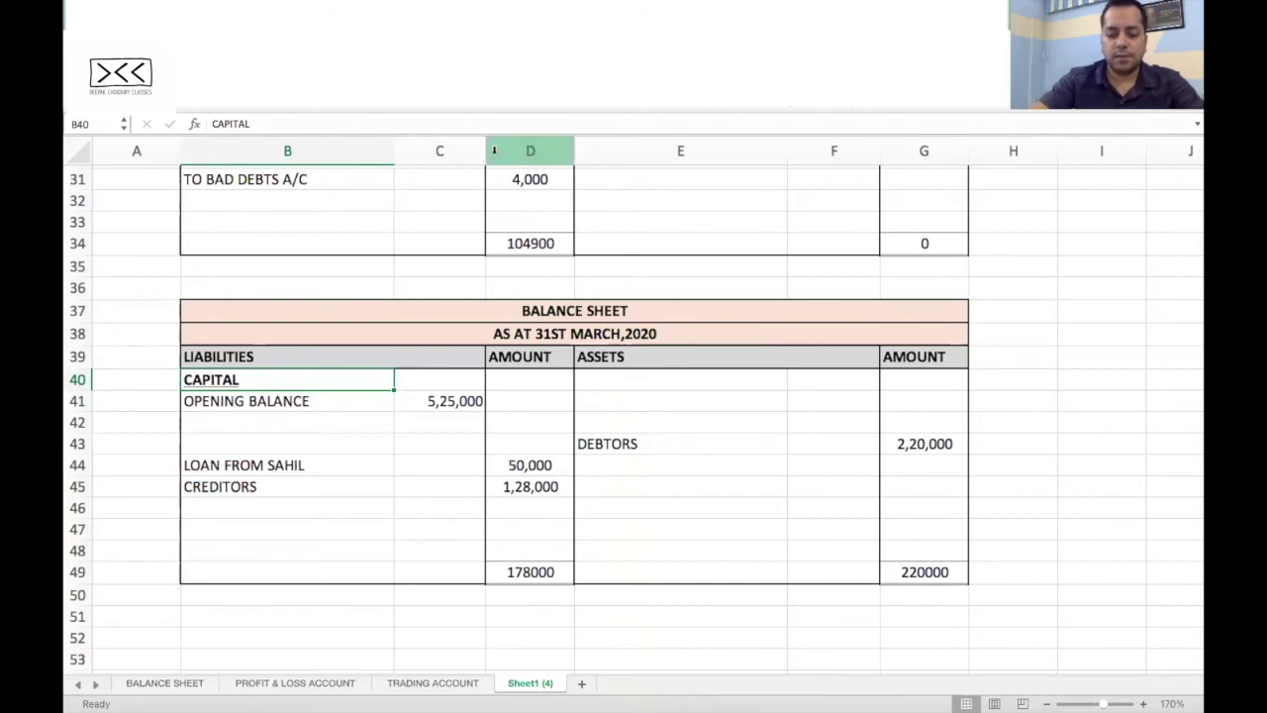
key("ctrl+b")
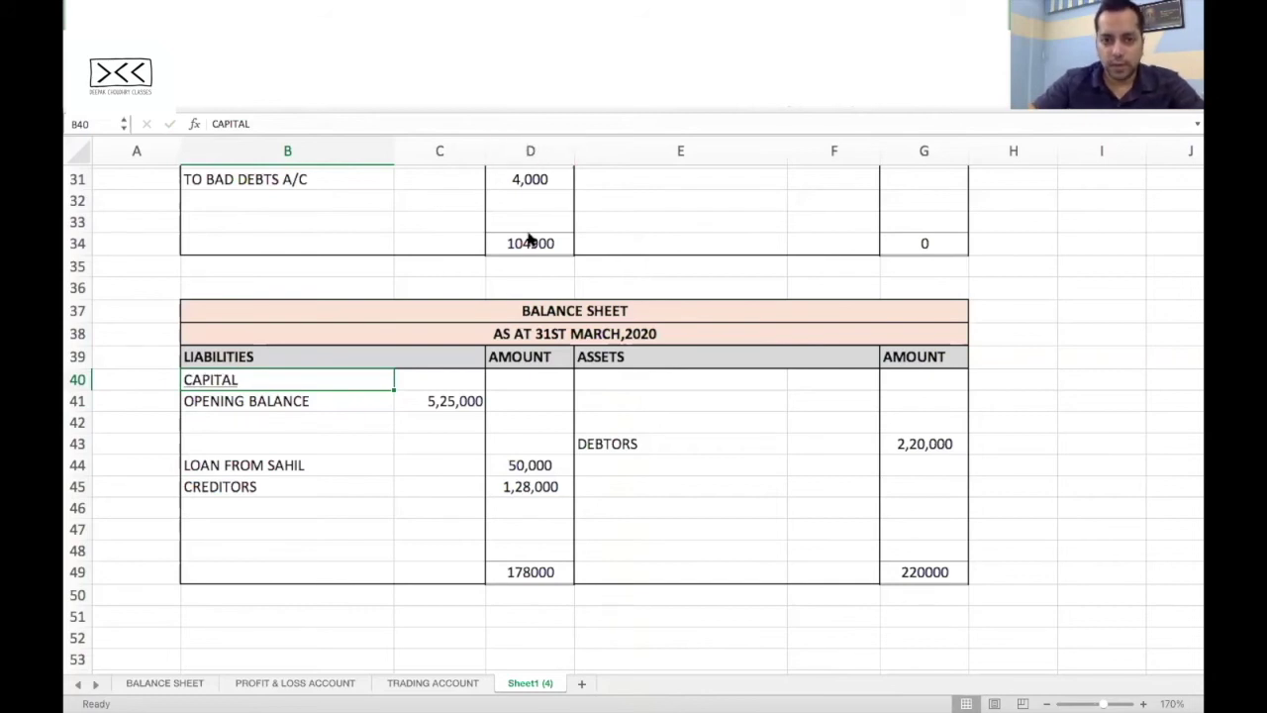
Step: Switch to the PDF trial balance and tick off Capital
key("super+Tab")
mouse_move(619, 434)
left_mouse_down()
mouse_move(630, 445)
mouse_move(646, 424)
left_mouse_up()
left_click_drag(620, 379, 638, 373)
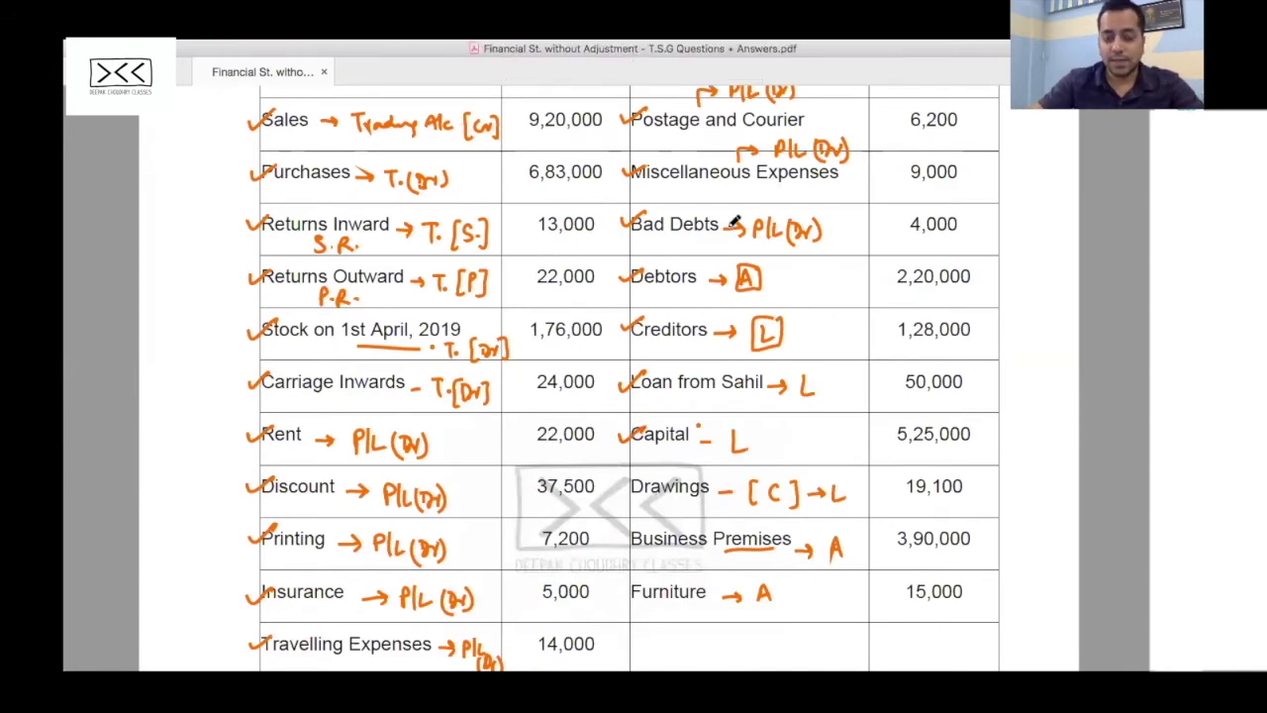
Step: In Excel, enter LESS : DRAWINGS in row 42 with -19,100 in the inner column C, and underline the amount
key("super+Tab")
left_click(243, 421)
type("LESS : DRAWINGS")
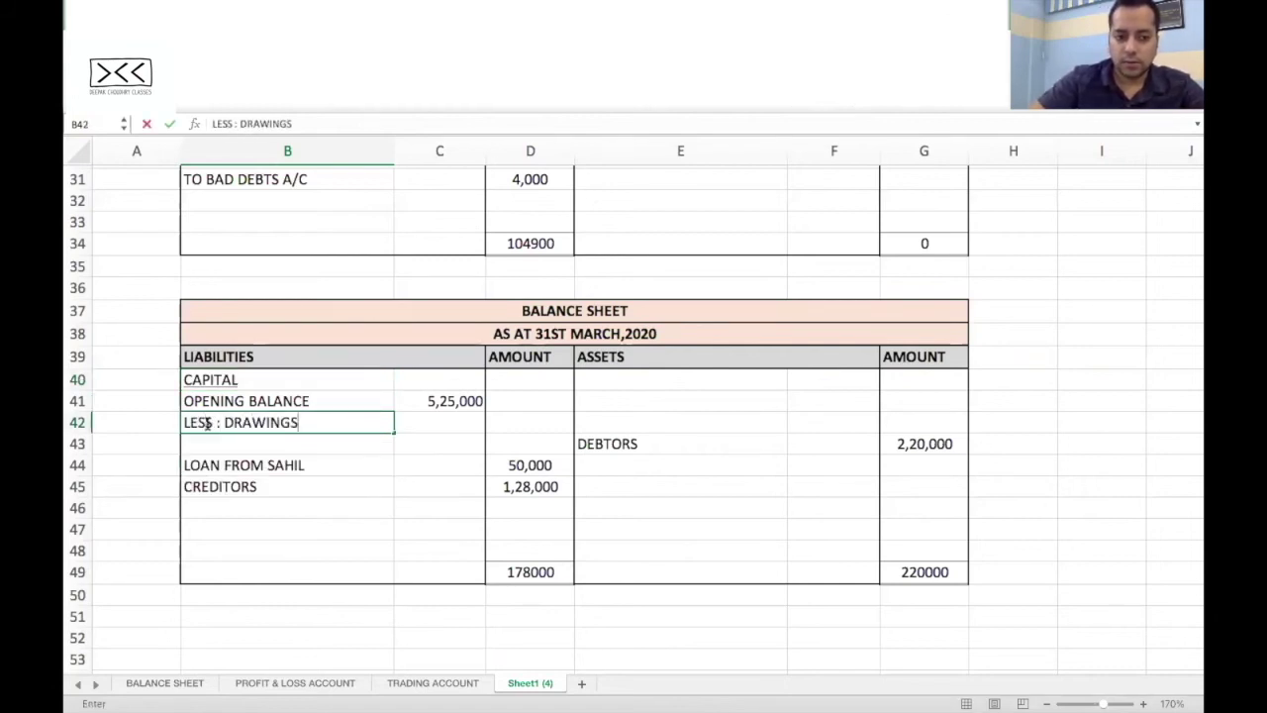
key("Tab")
type("-19,100")
key("Return")
key("Up")
key("Right")
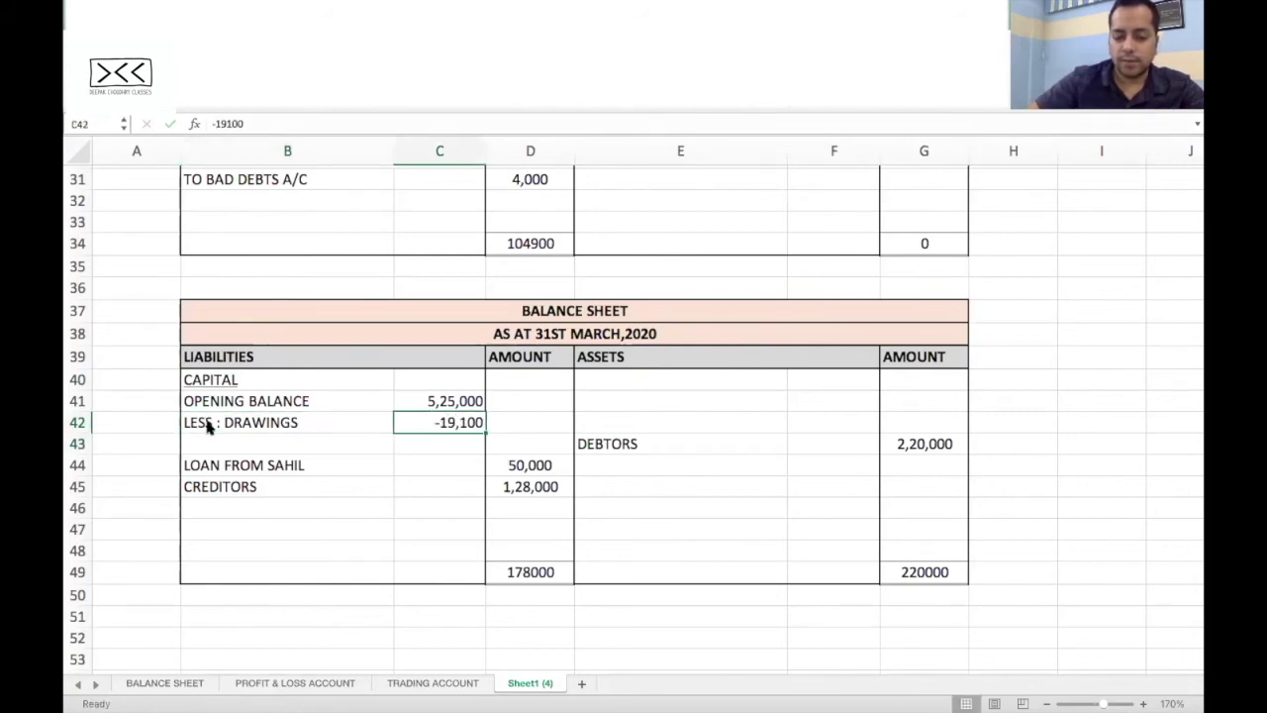
Step: Insert two blank rows above row 43, below LESS : DRAWINGS in the balance sheet
left_click(77, 443)
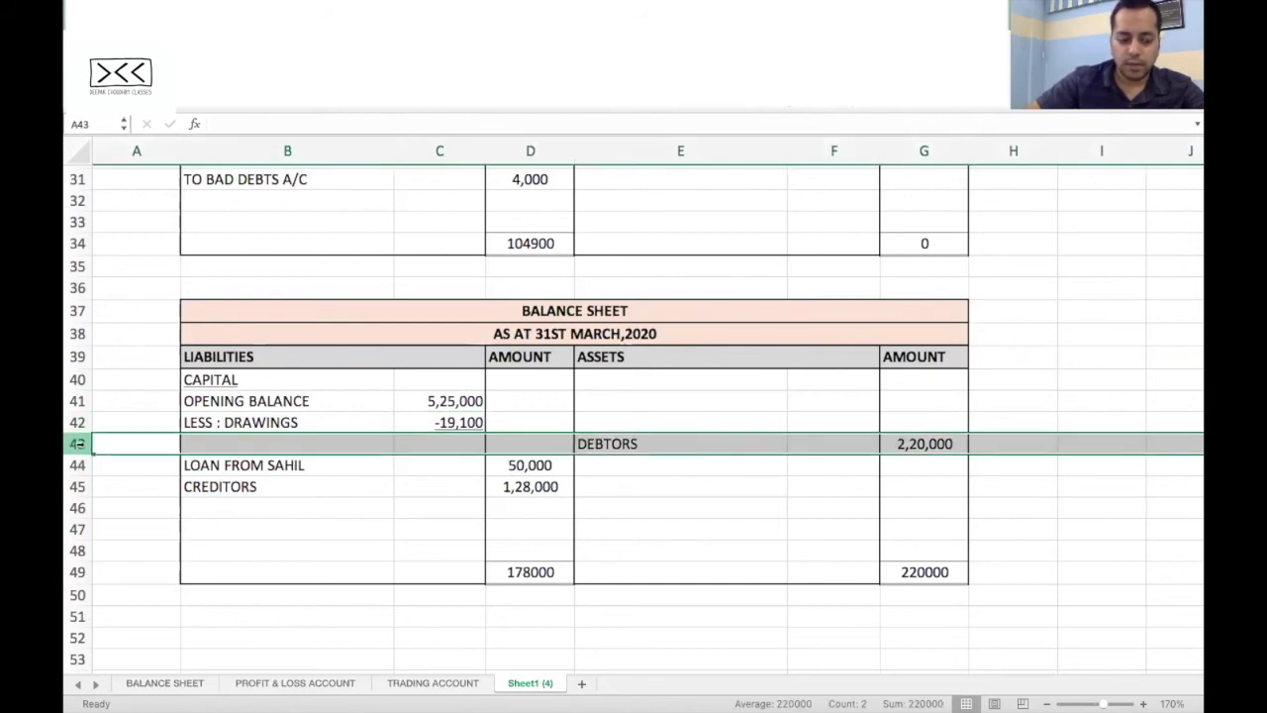
key("ctrl+shift+plus")
key("ctrl+shift+plus")
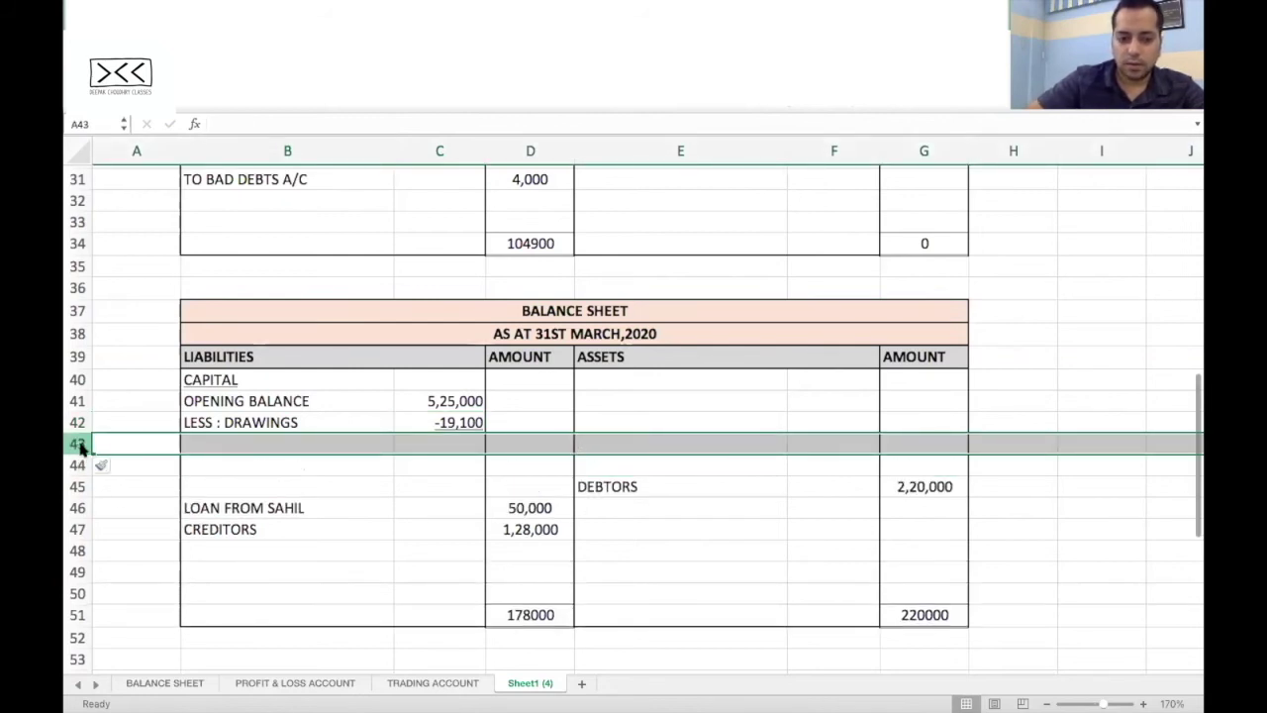
Step: Total the opening balance and drawings in C43 with =SUM(C41:C42), and remove the underline from the total
left_click(453, 441)
type("=")
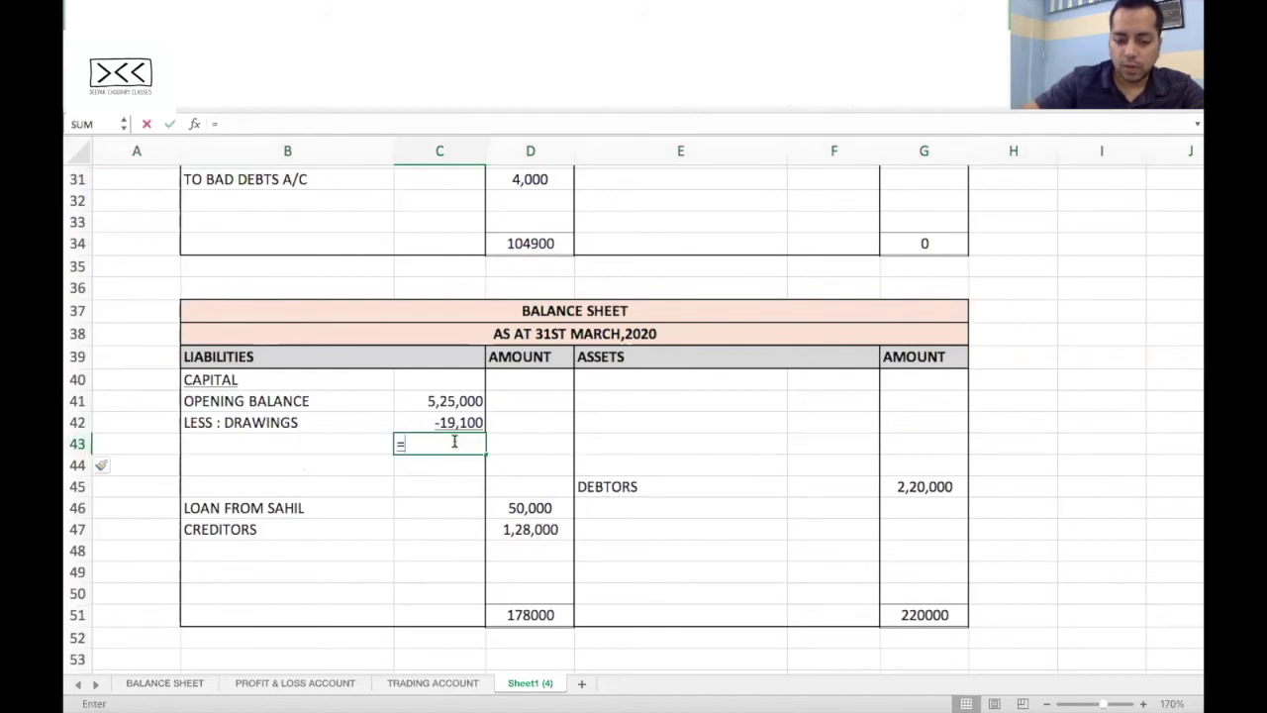
type("SUM(")
key("Up")
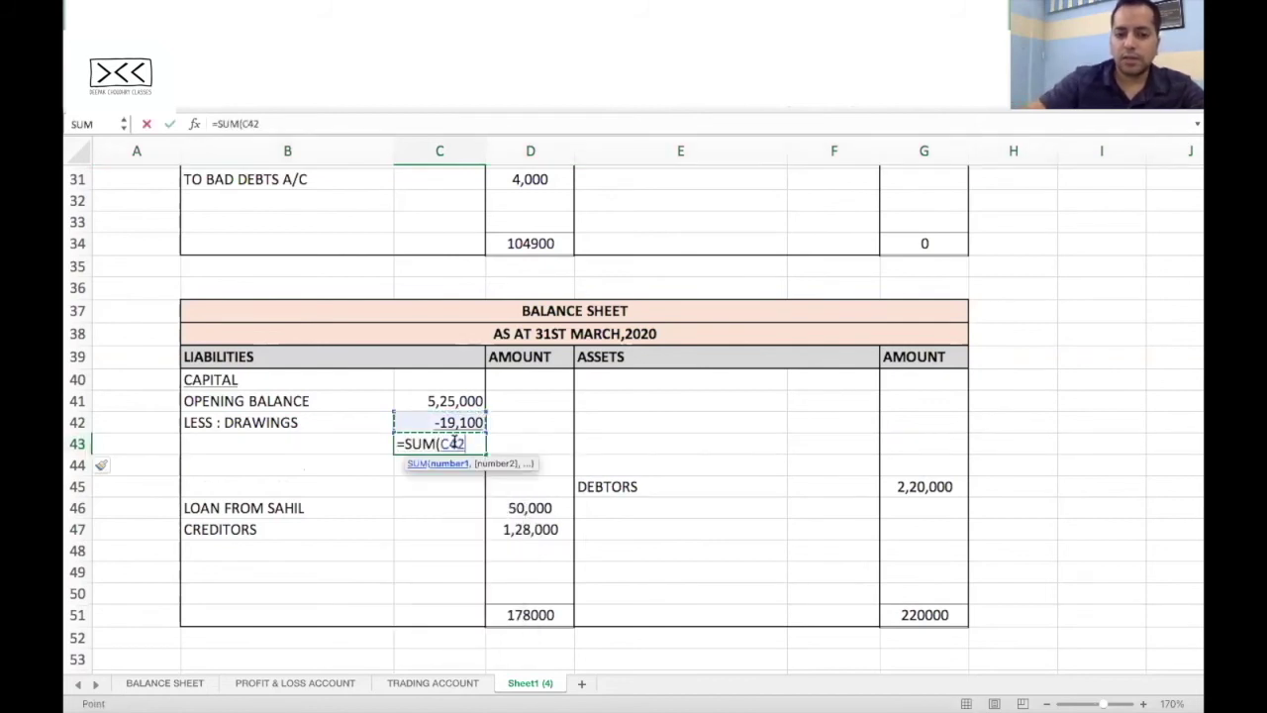
key("shift+Up")
type(")")
key("Return")
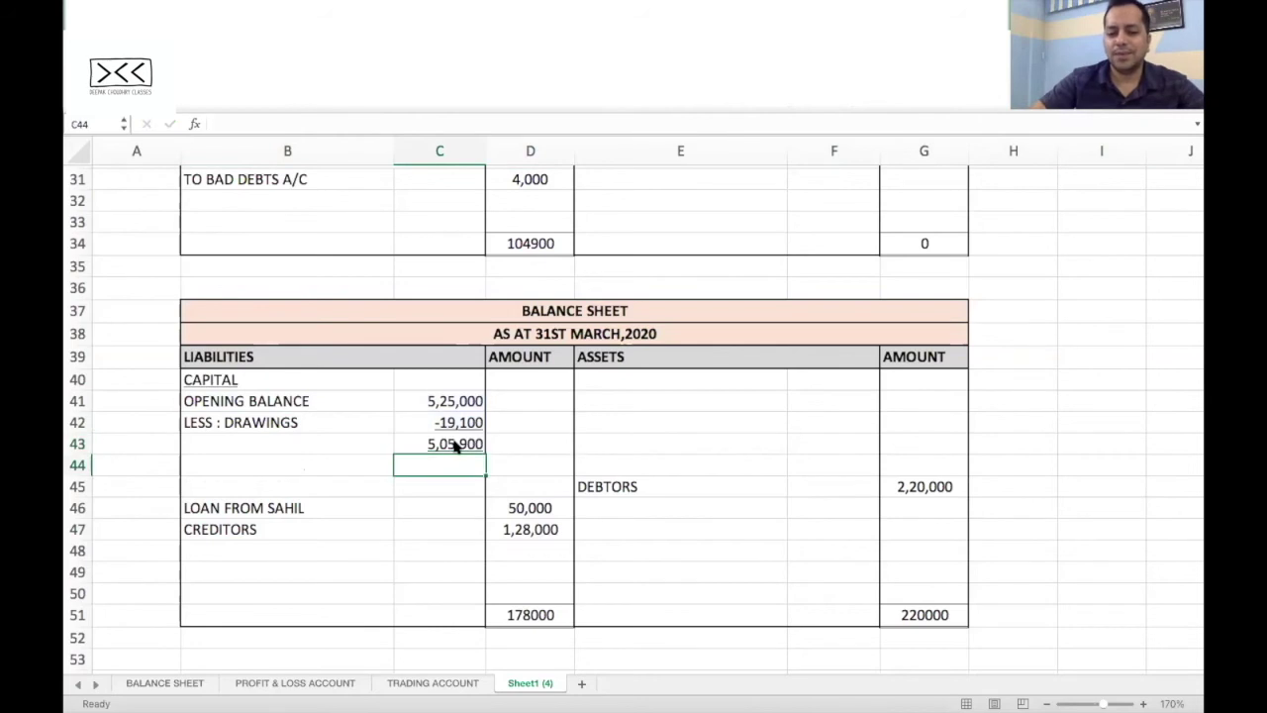
left_click(451, 445)
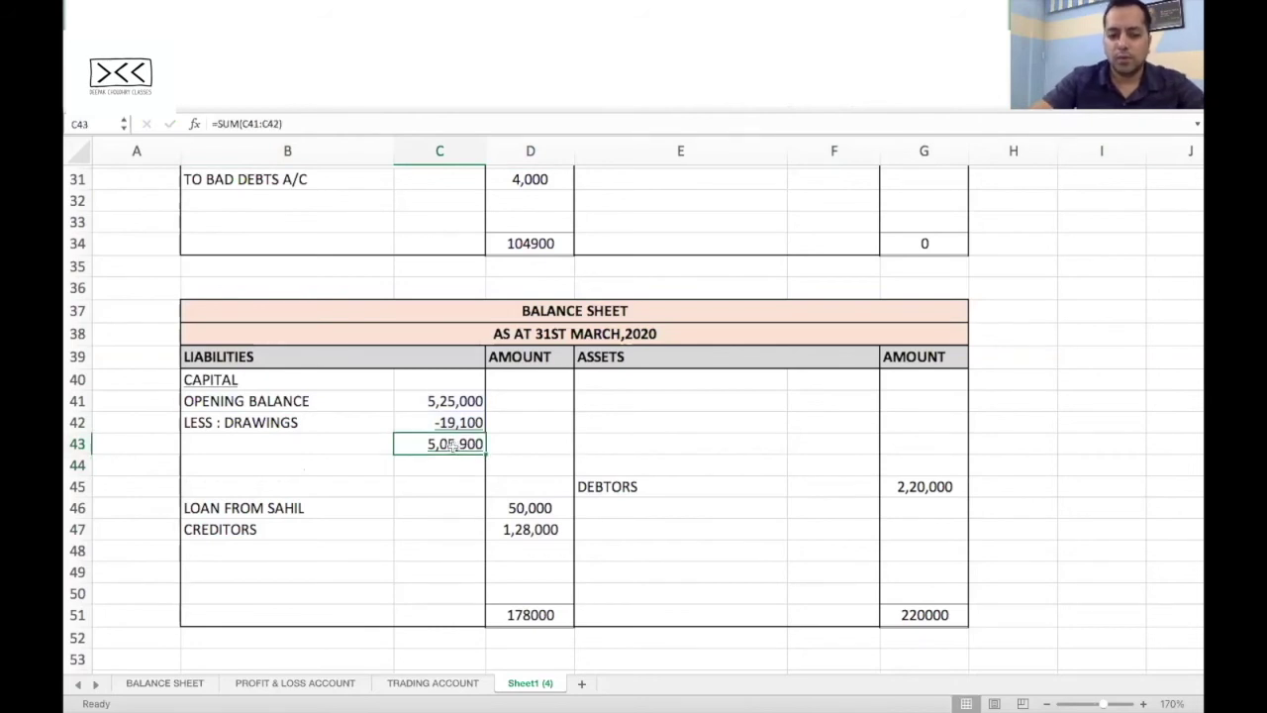
left_click(465, 507)
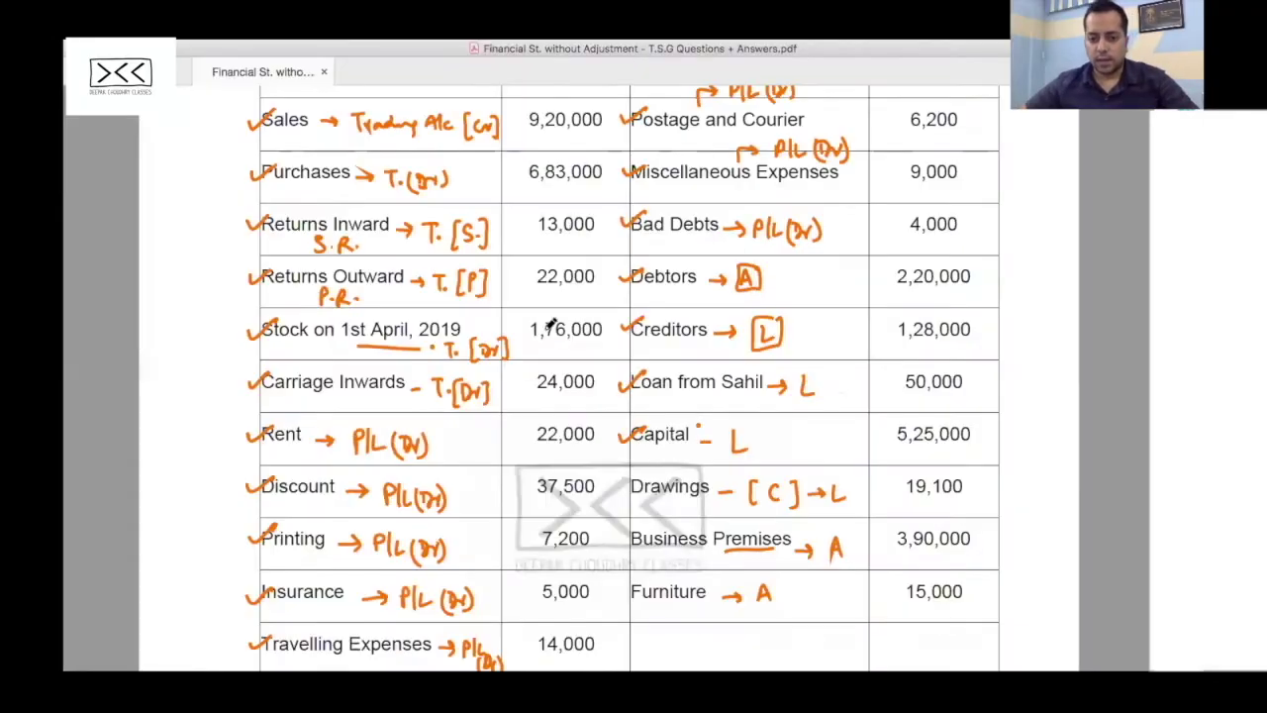
Step: Tick off Drawings in the PDF trial balance and return to the Excel balance sheet
left_click_drag(620, 484, 653, 459)
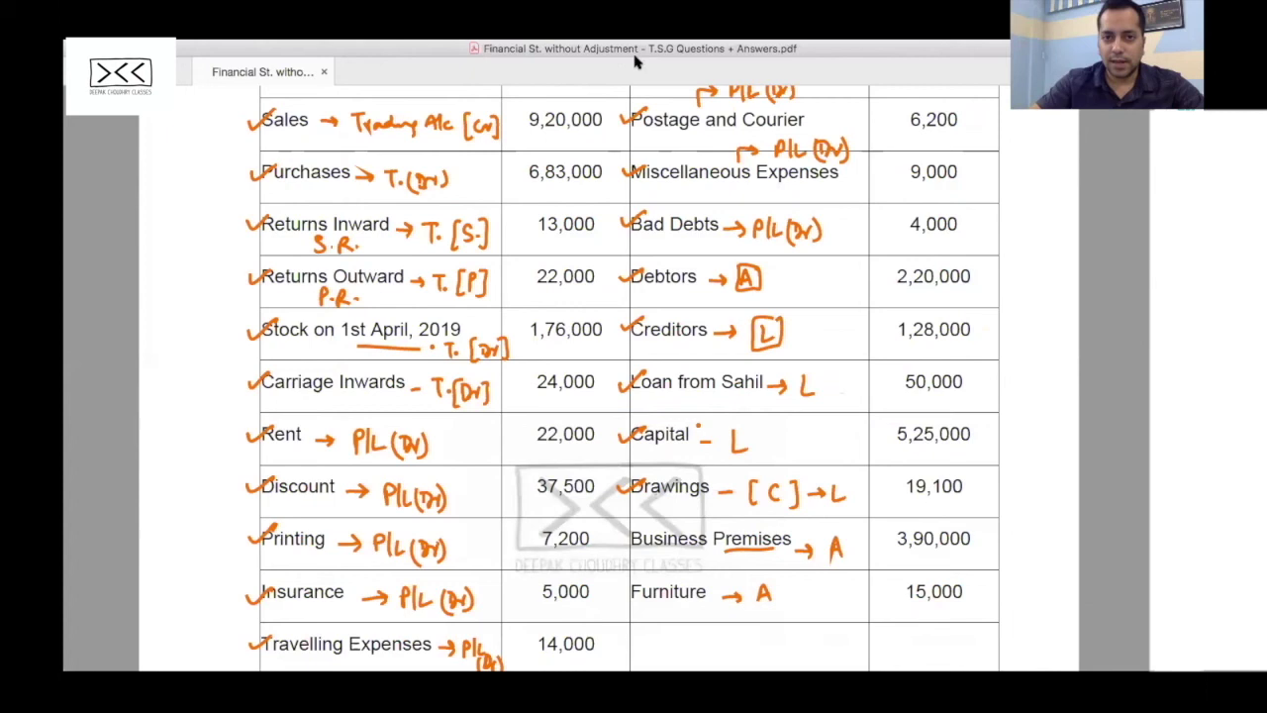
key("super+Tab")
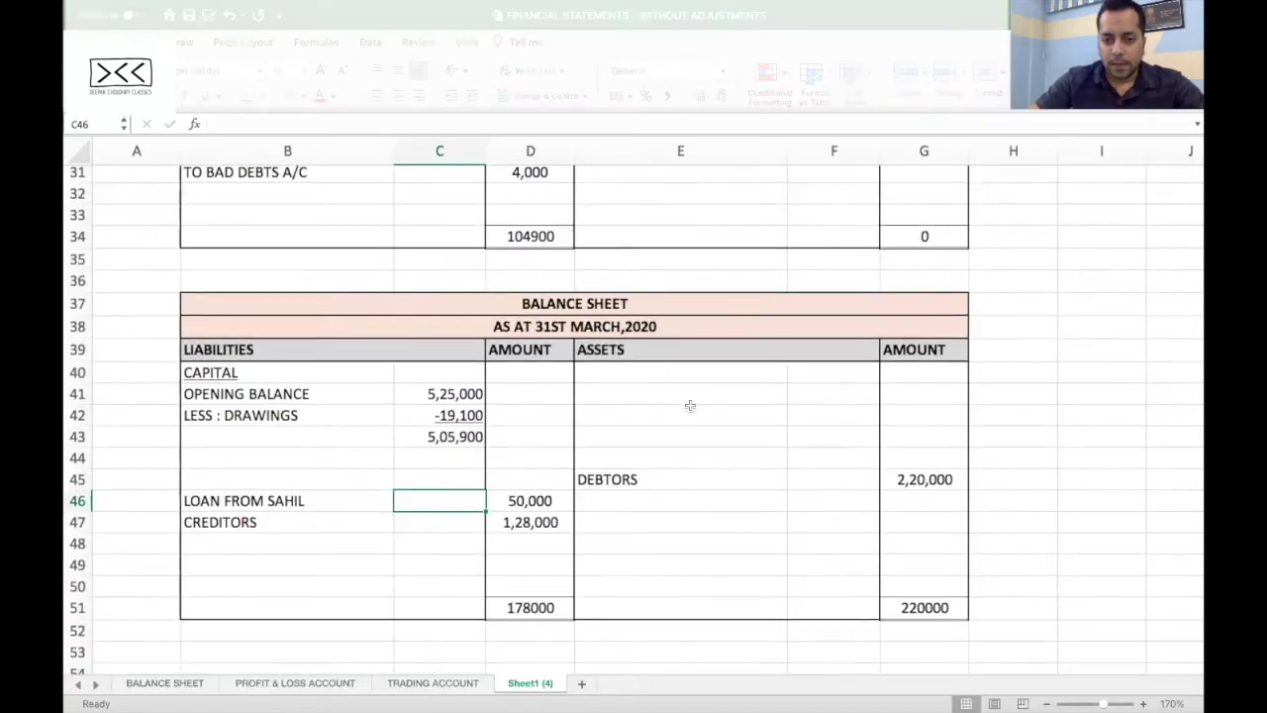
Step: Enter BUSINESS PREMISES in E41 on the assets side without bold, with 3,90,000 in the amount column
scroll(687, 404, "down", 1)
left_click(603, 378)
type("BUSIN")
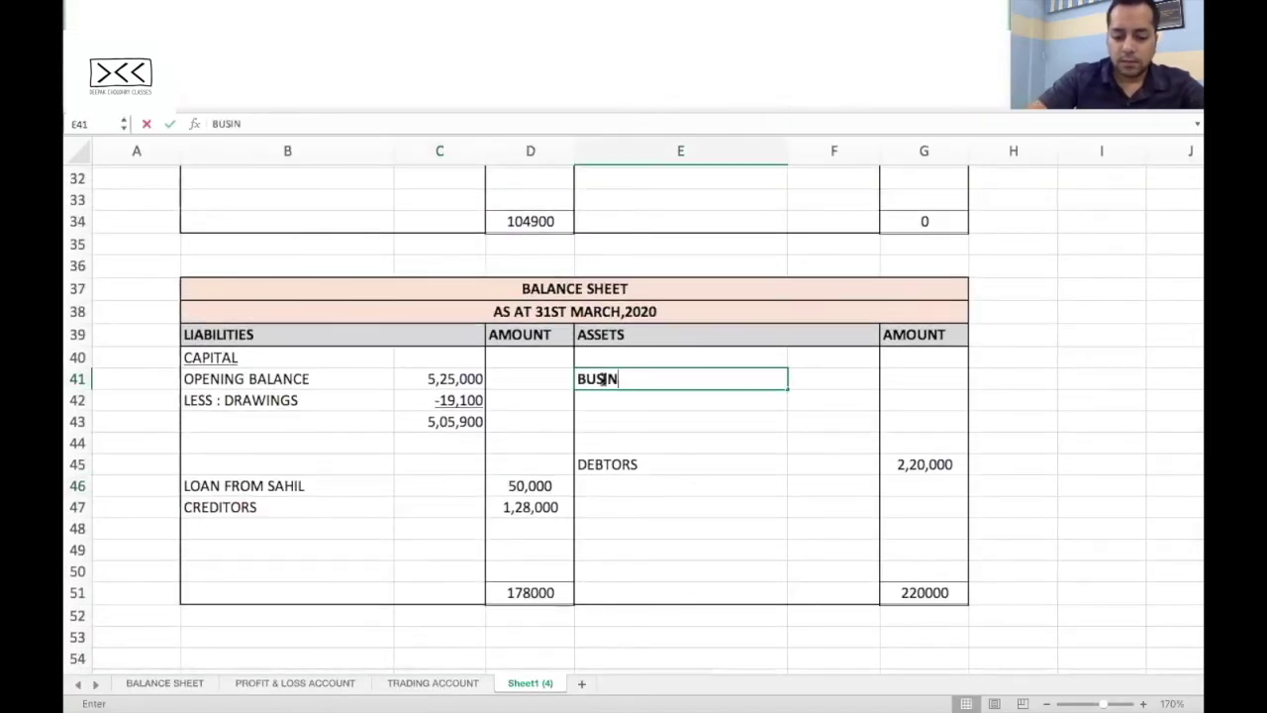
type("ESS PREMISES")
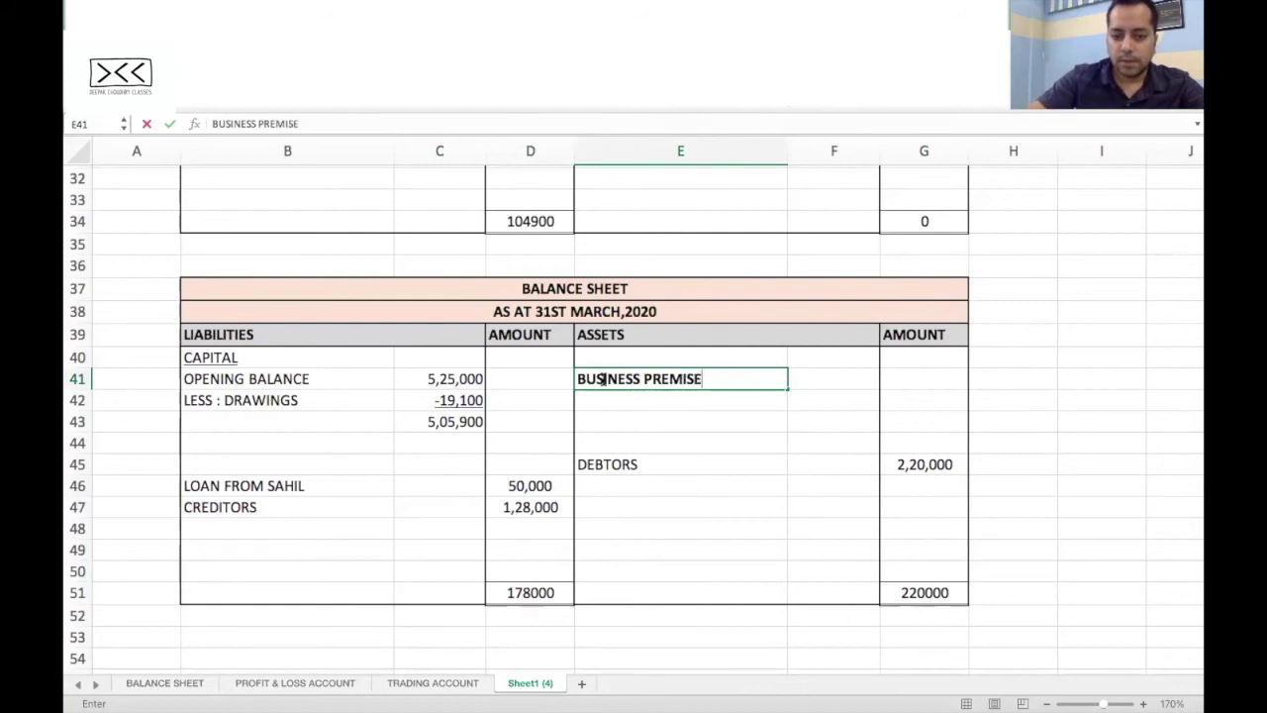
key("Tab")
left_click(603, 378)
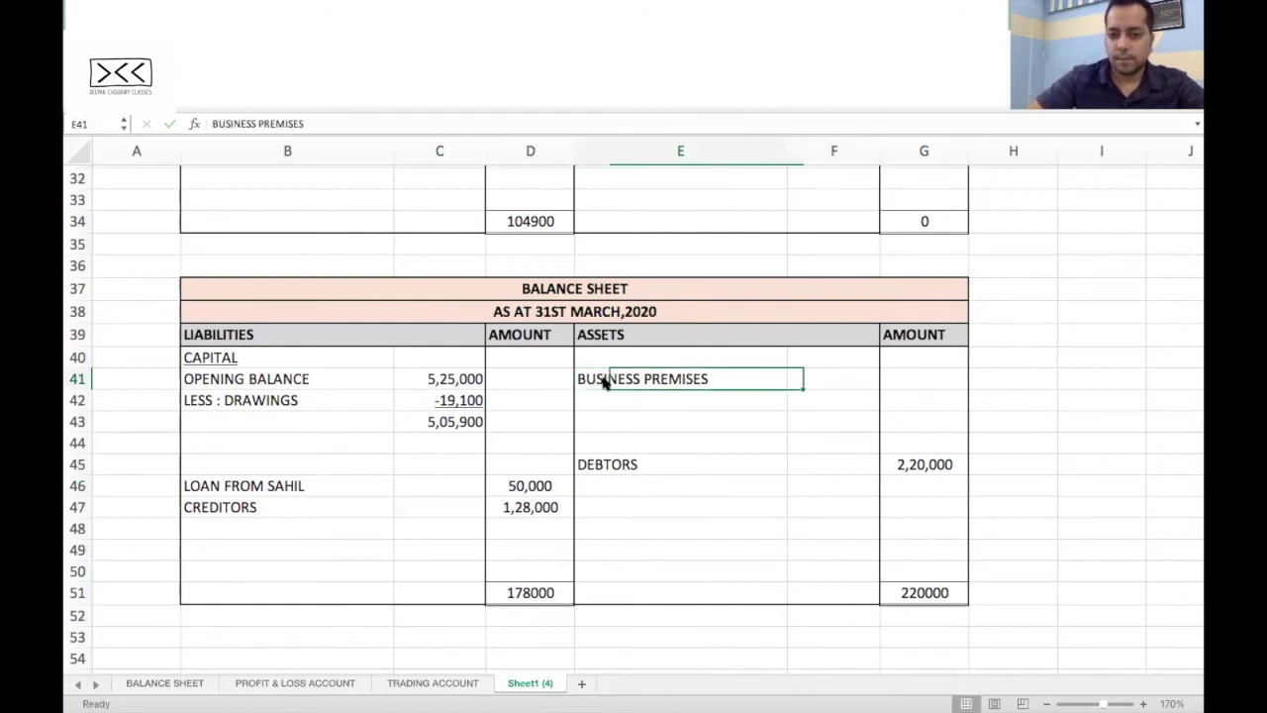
key("Tab")
key("Tab")
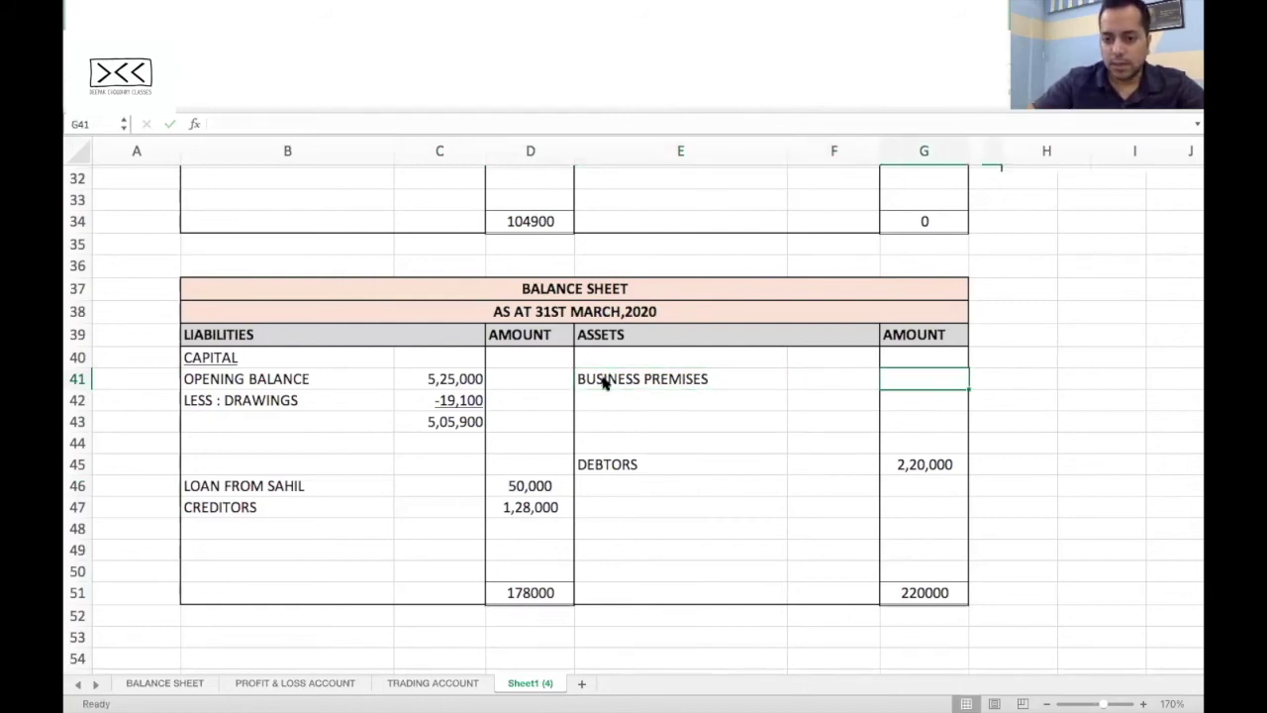
type("3,90,000")
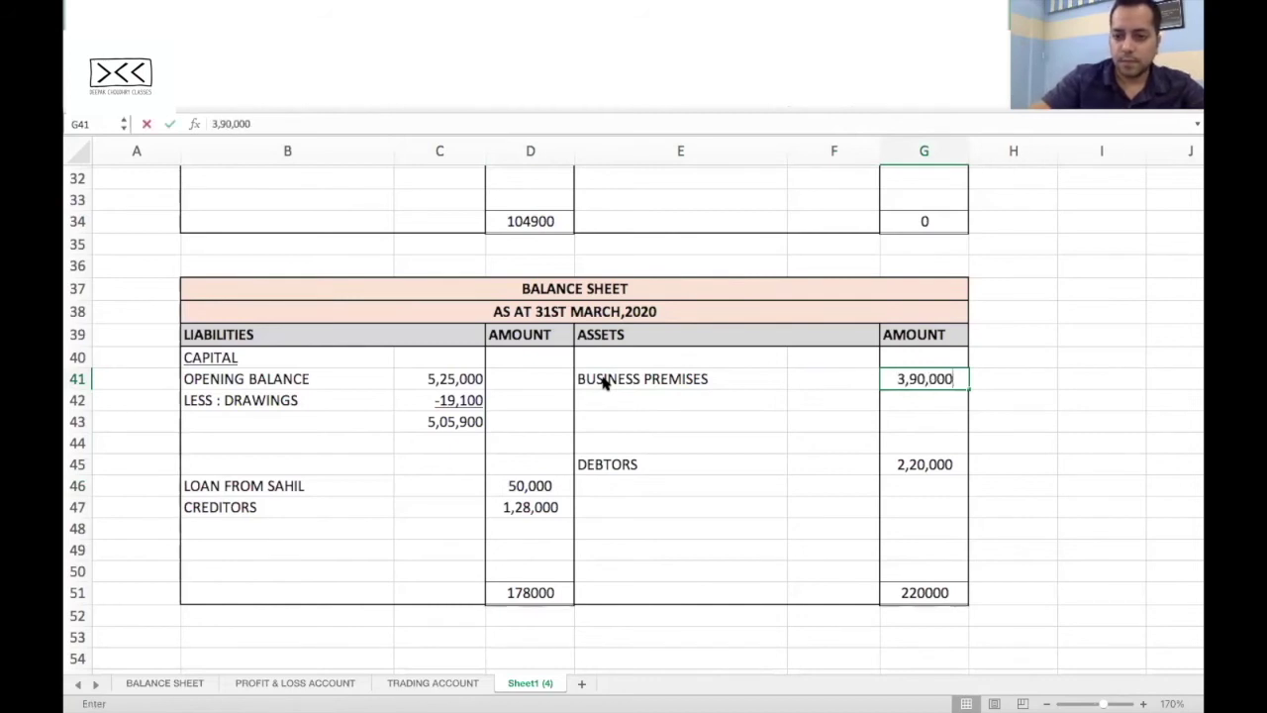
key("Return")
Step: Enter FURNITURE in row 42 on the assets side, with 15,000 in the amount column
type("F")
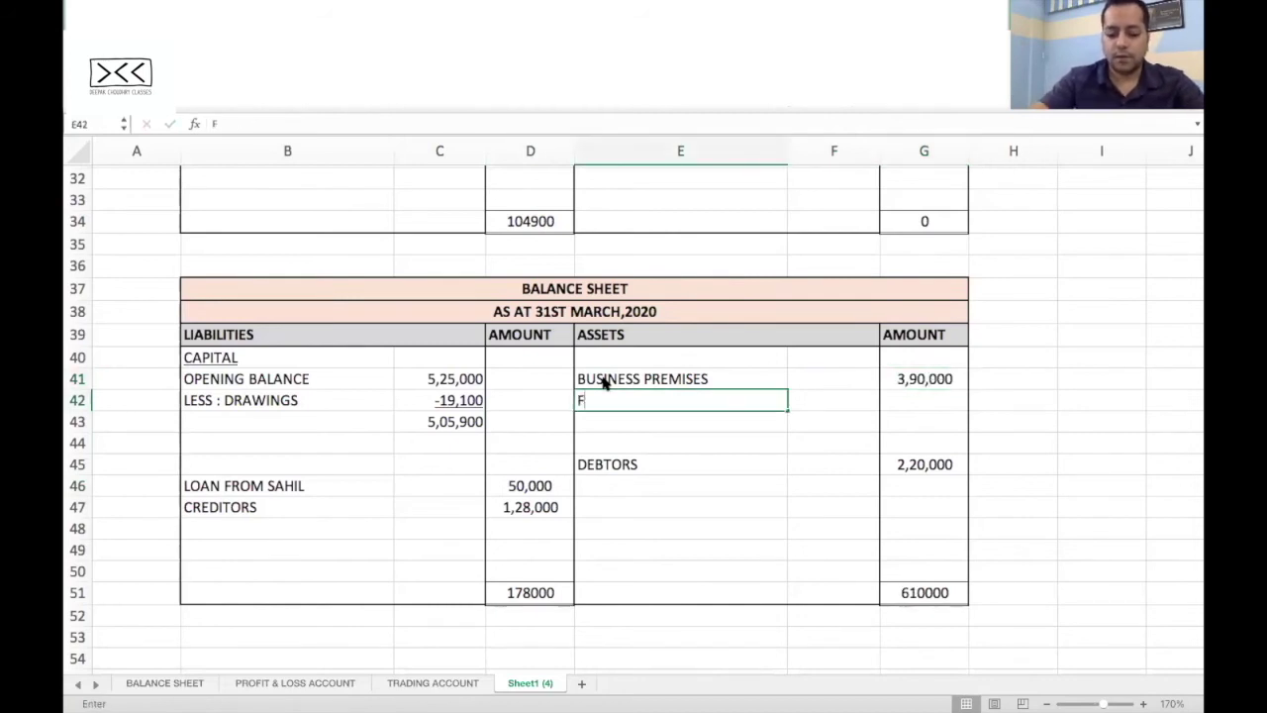
type("URNITURE")
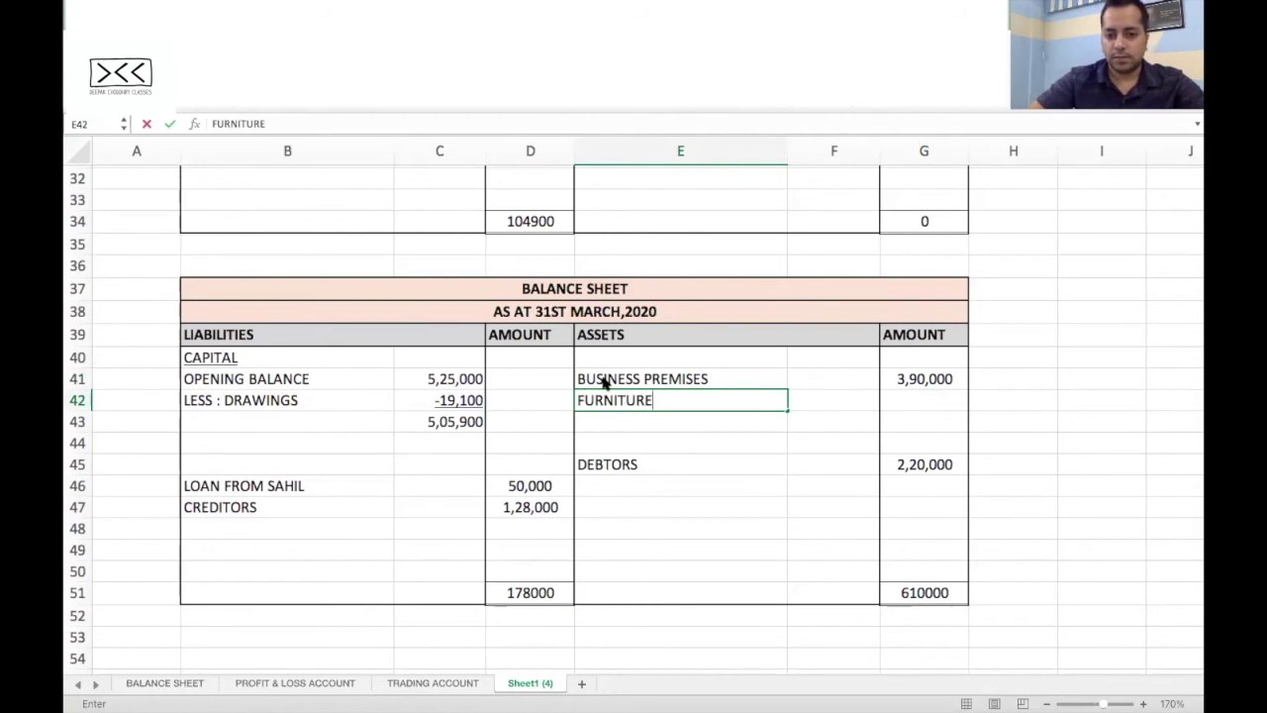
key("Tab")
key("Tab")
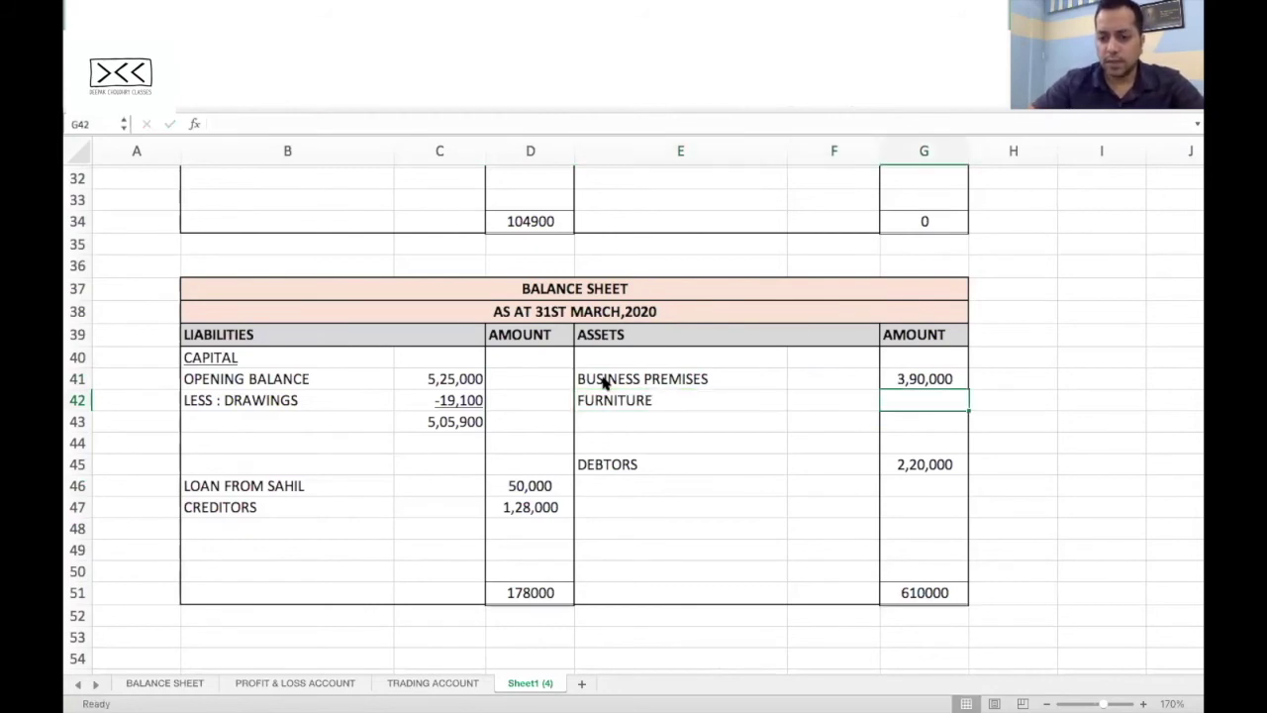
type("15,000")
key("Return")
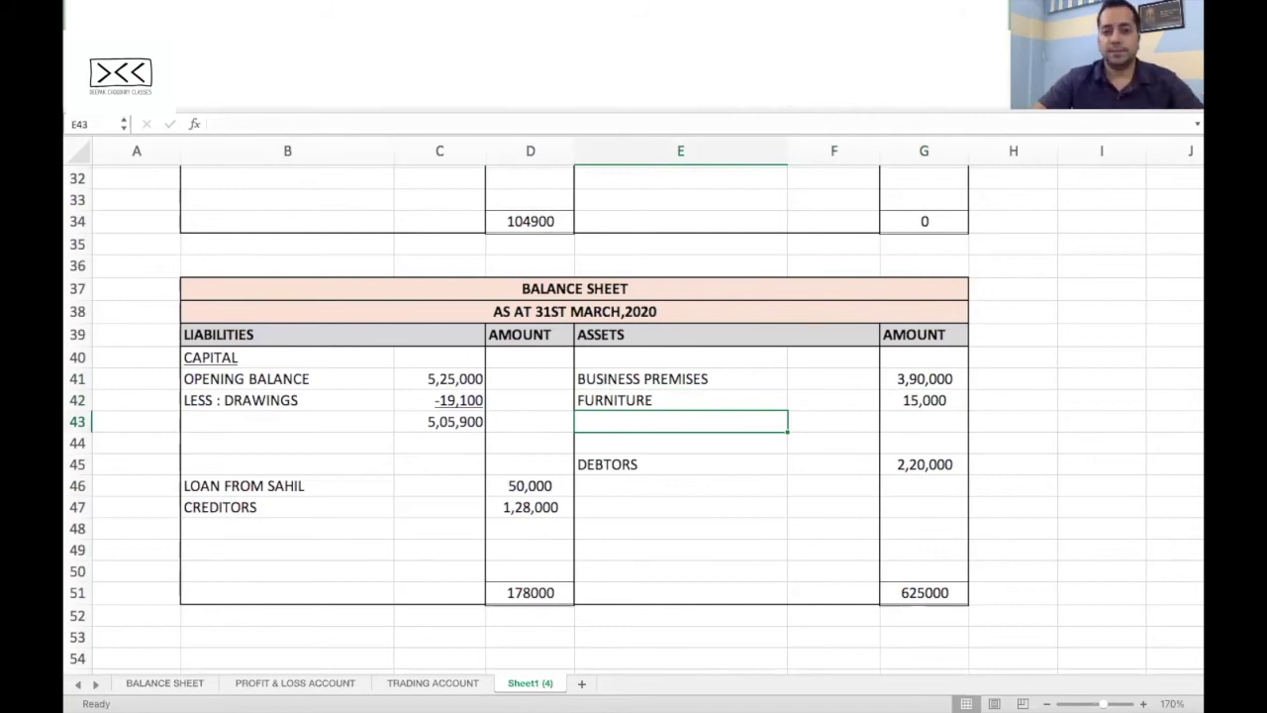
Step: Switch to the PDF trial balance and tick off Business Premises and Furniture
key("super+Tab")
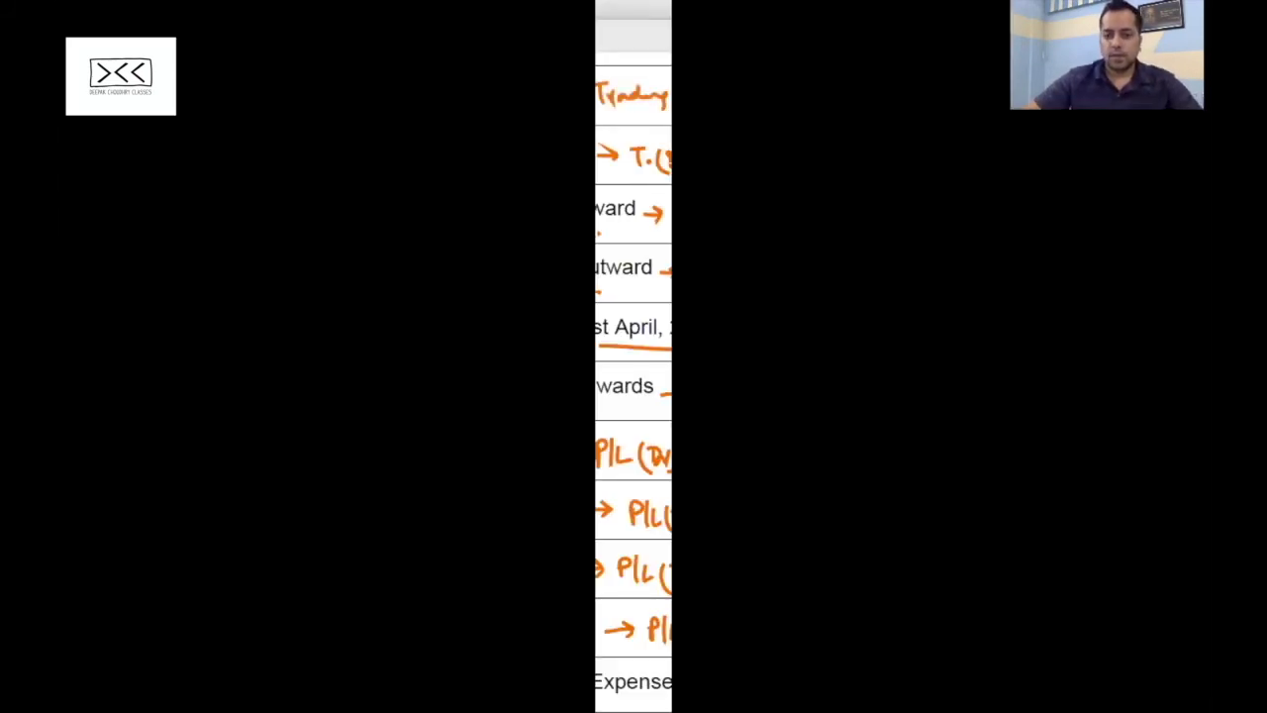
left_click_drag(618, 531, 649, 520)
left_click_drag(621, 574, 653, 572)
Step: Read the year-end stock value below the PDF table, and in Excel enter BY CLOSING STOCK A/C in trading account row 12 with 2,40,000
scroll(649, 570, "up", 3)
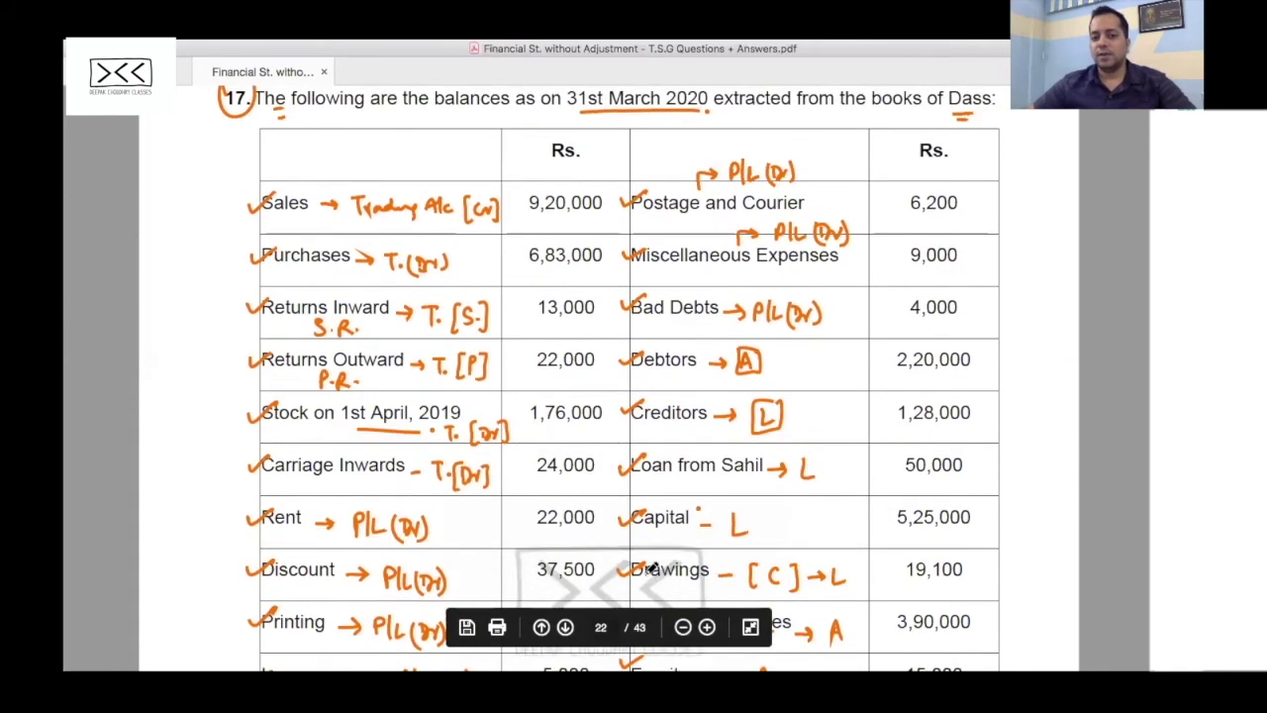
scroll(646, 564, "down", 3)
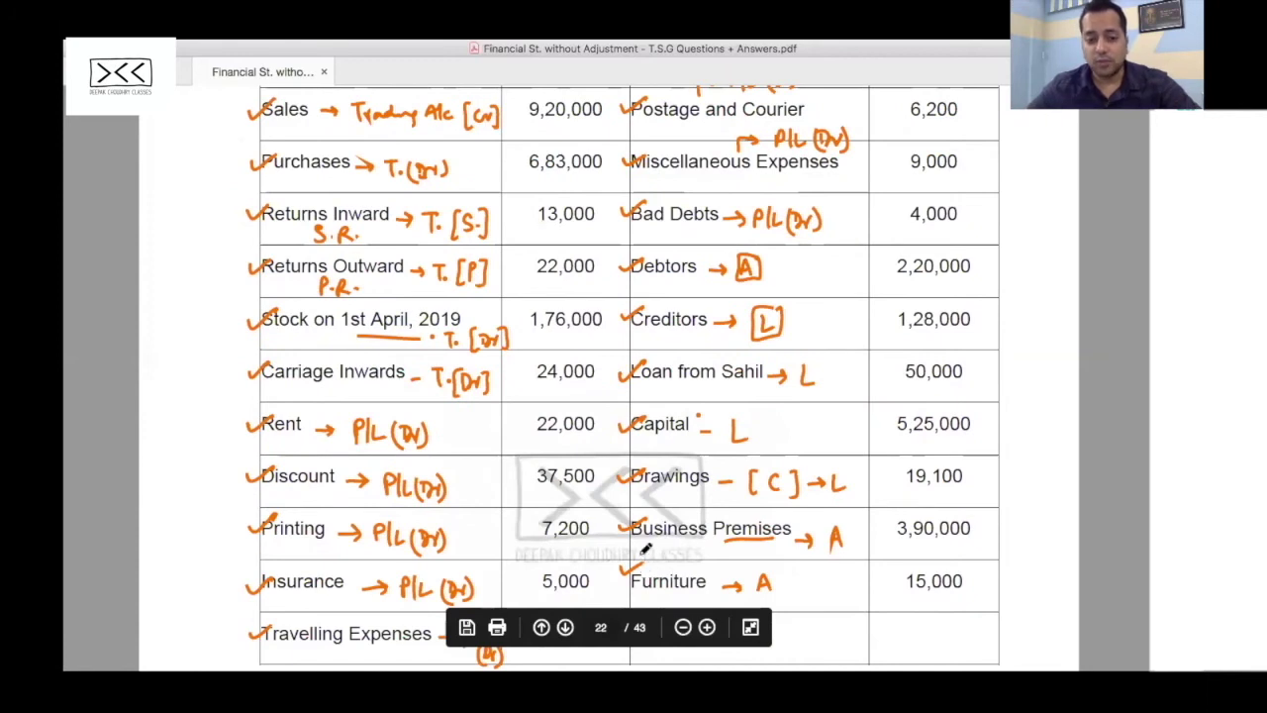
scroll(645, 547, "down", 3)
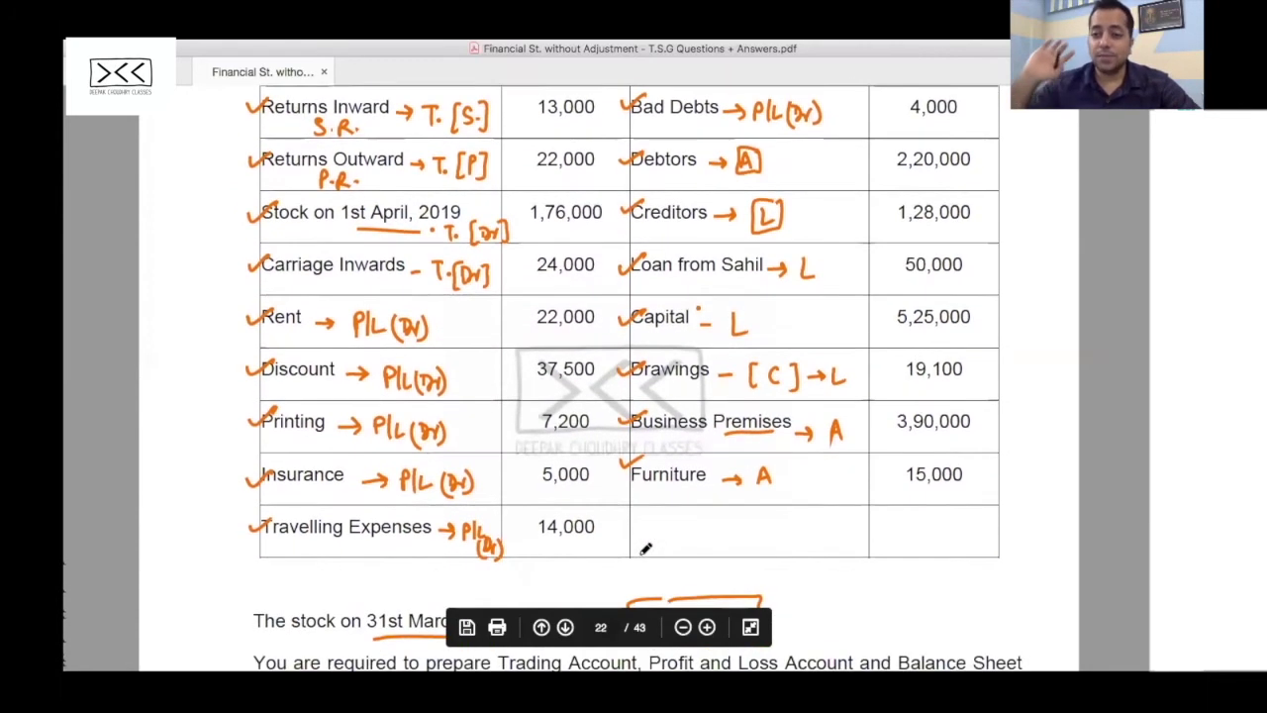
scroll(645, 548, "down", 2)
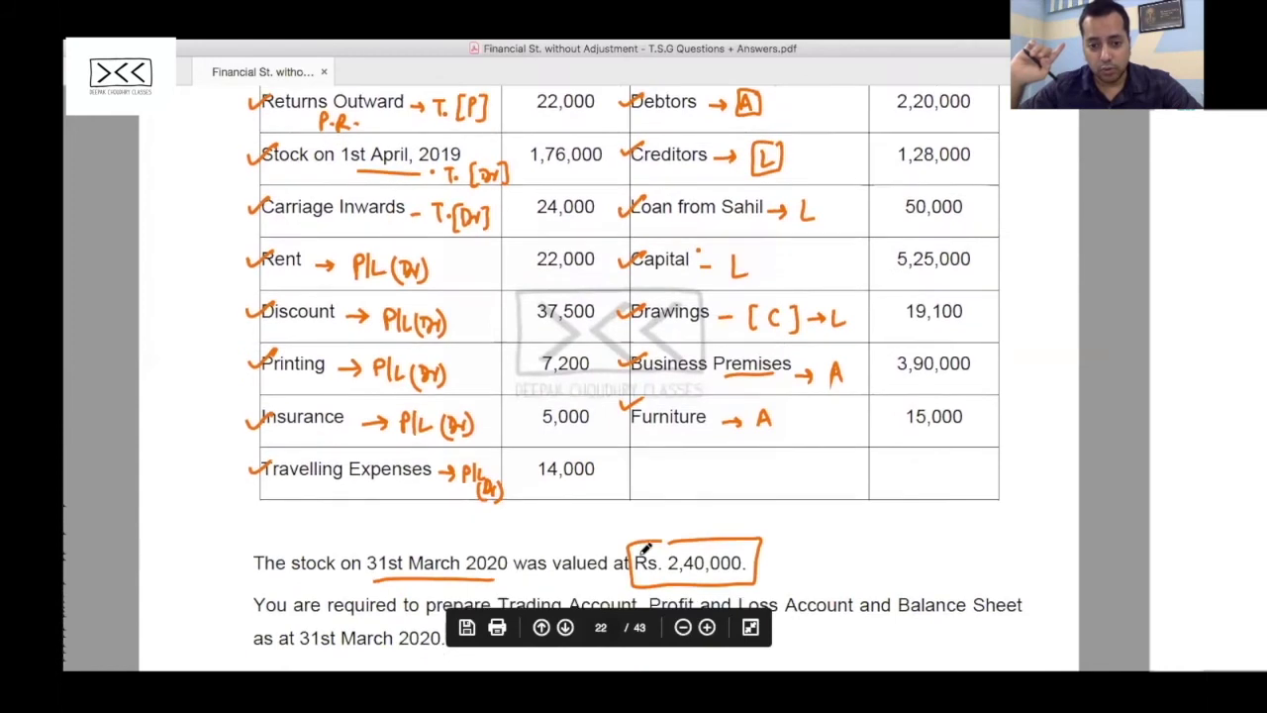
scroll(644, 547, "down", 2)
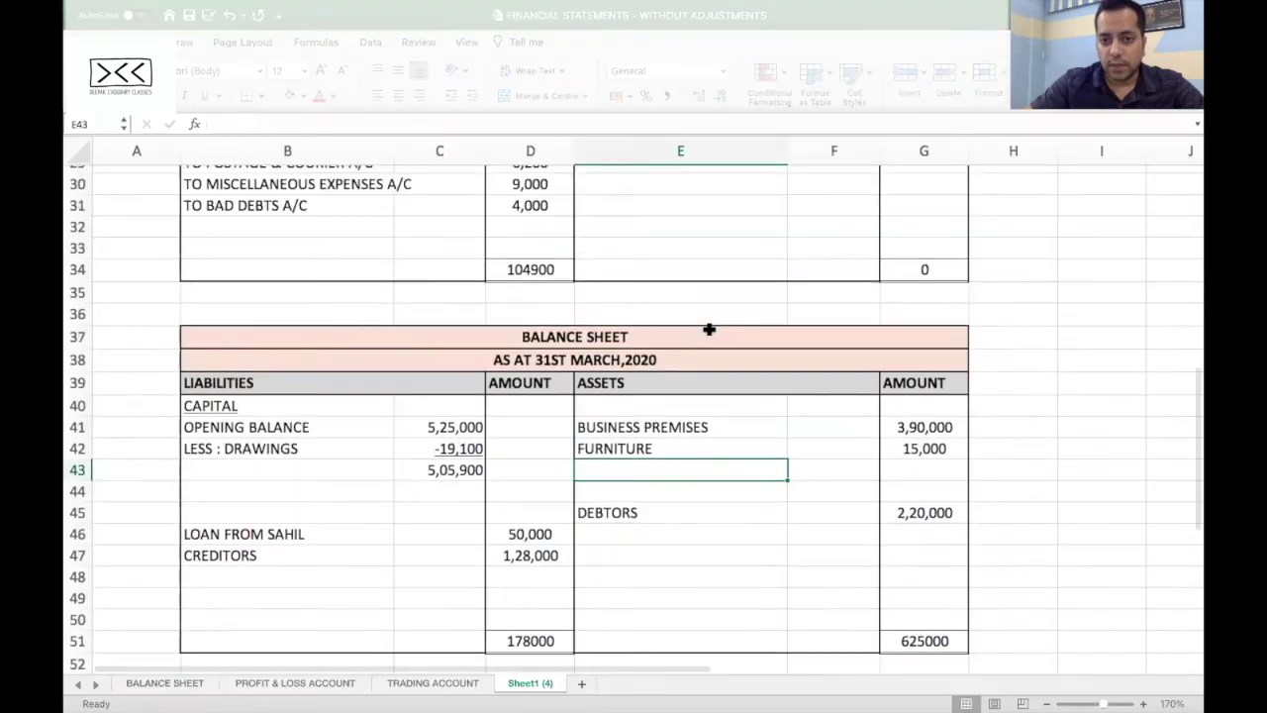
scroll(708, 329, "up", 10)
left_click(603, 374)
type("BY CL")
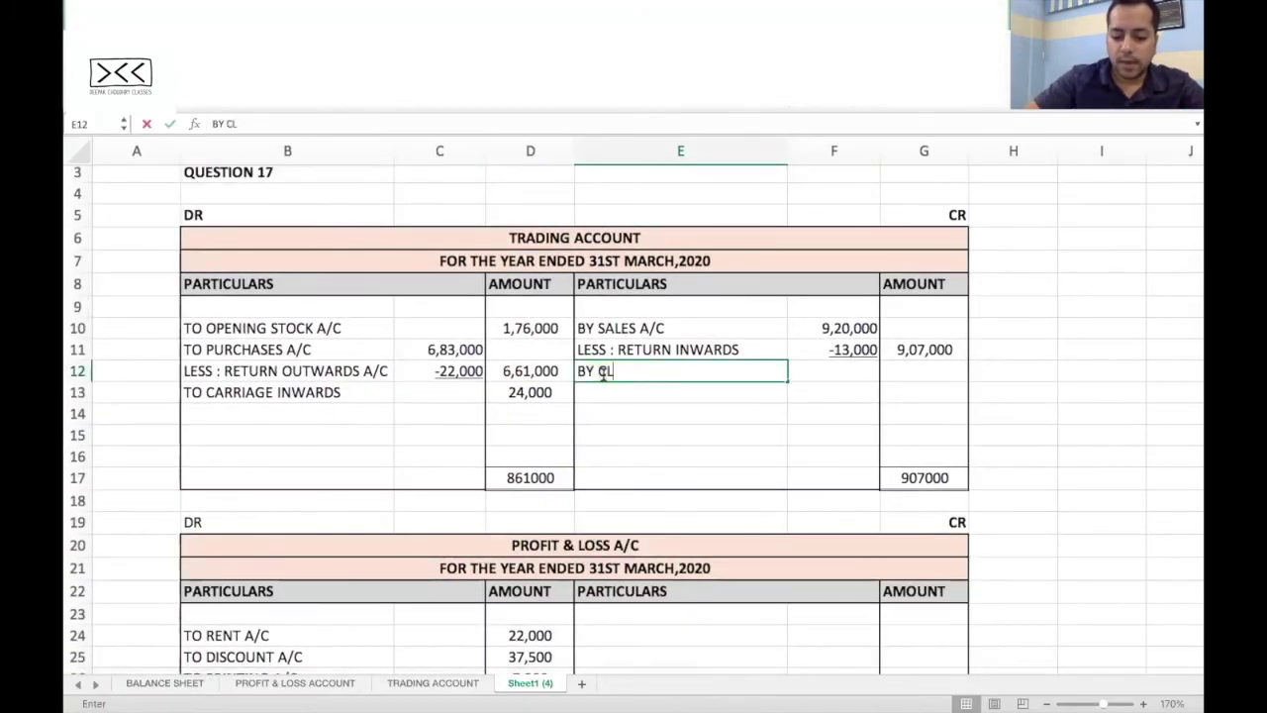
type("OSING STOCK")
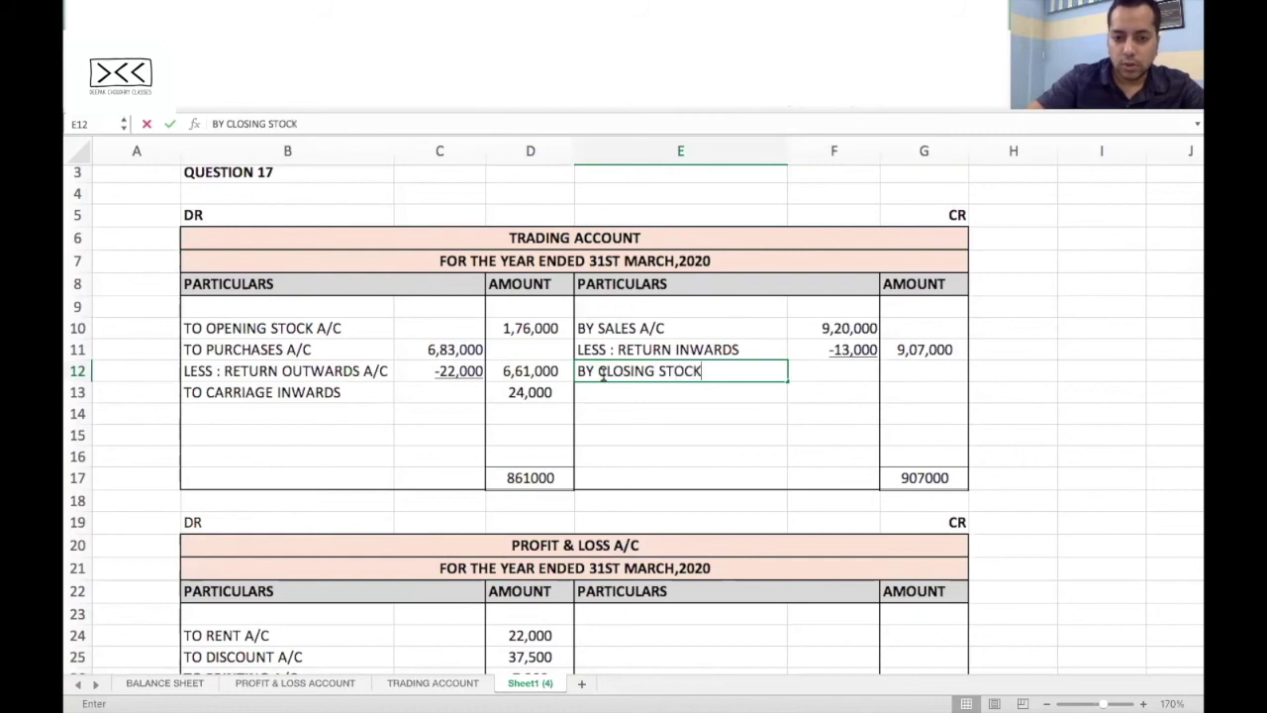
type(" A/C")
key("Tab")
key("Tab")
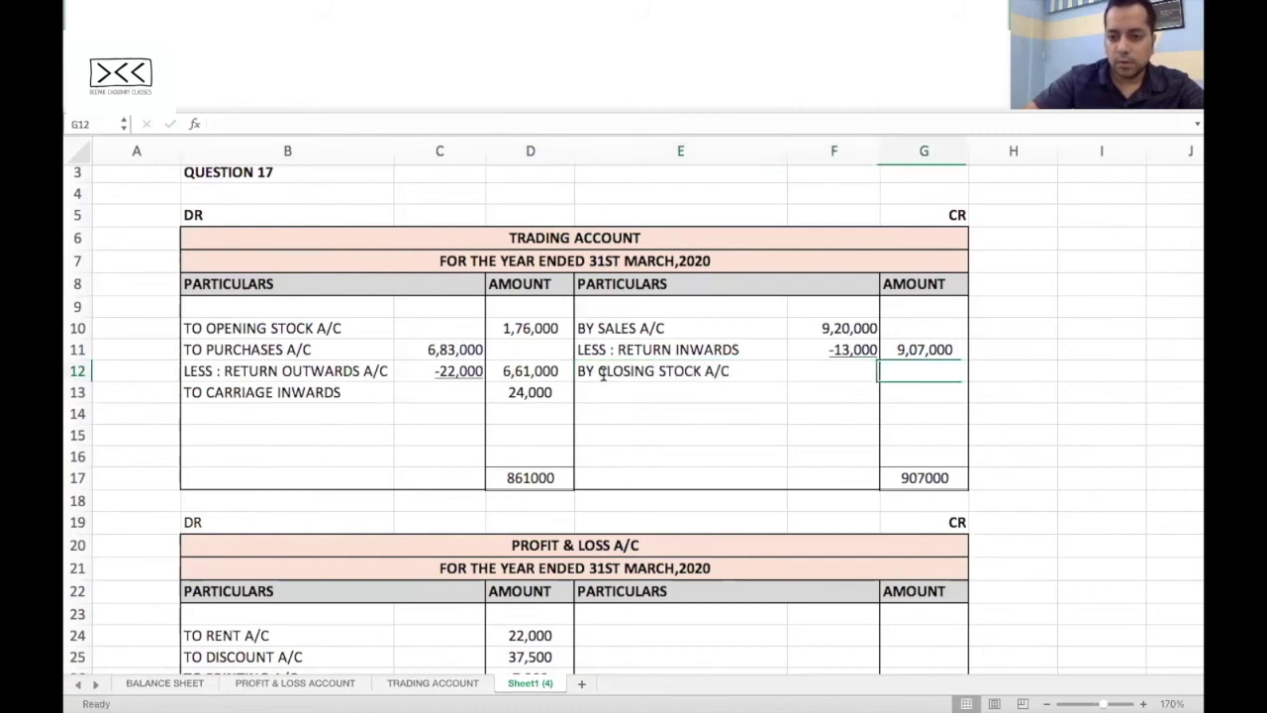
type("2,40,000")
key("Return")
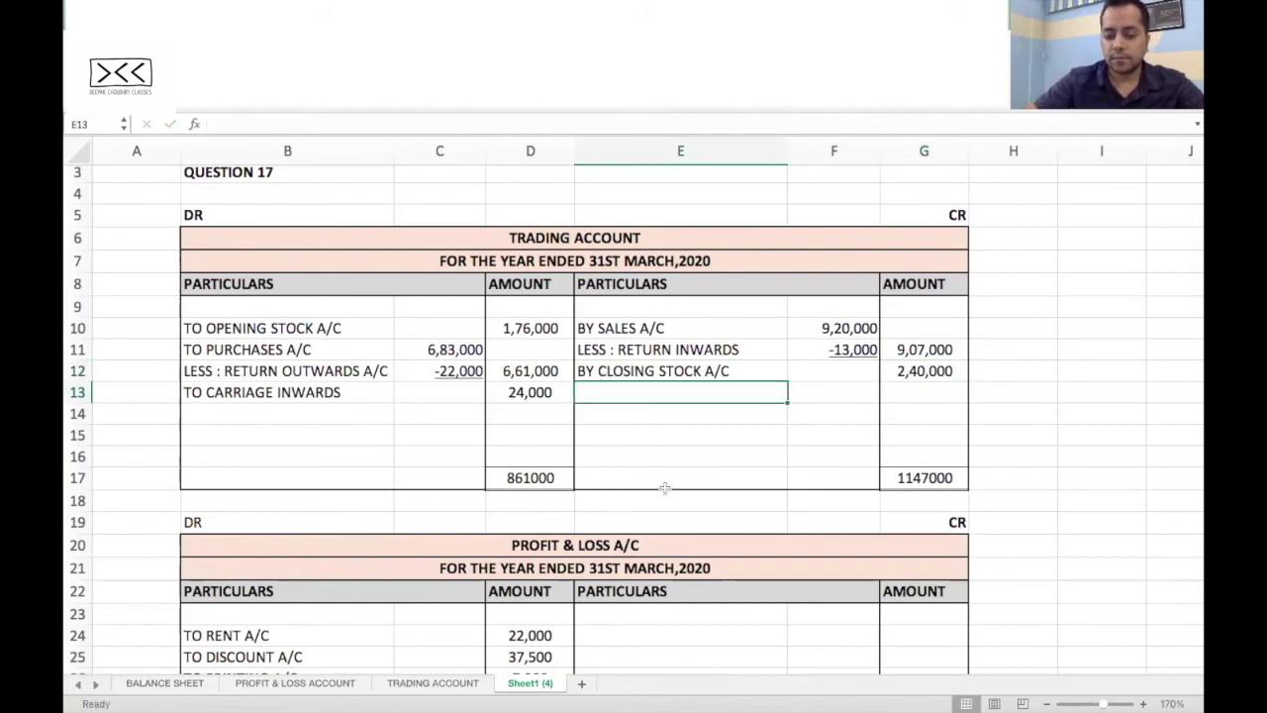
Step: Enter CLOSING STOCK below DEBTORS in row 46 of the balance sheet, with 2,40,000 in the amount column
scroll(665, 487, "down", 3)
scroll(665, 487, "down", 8)
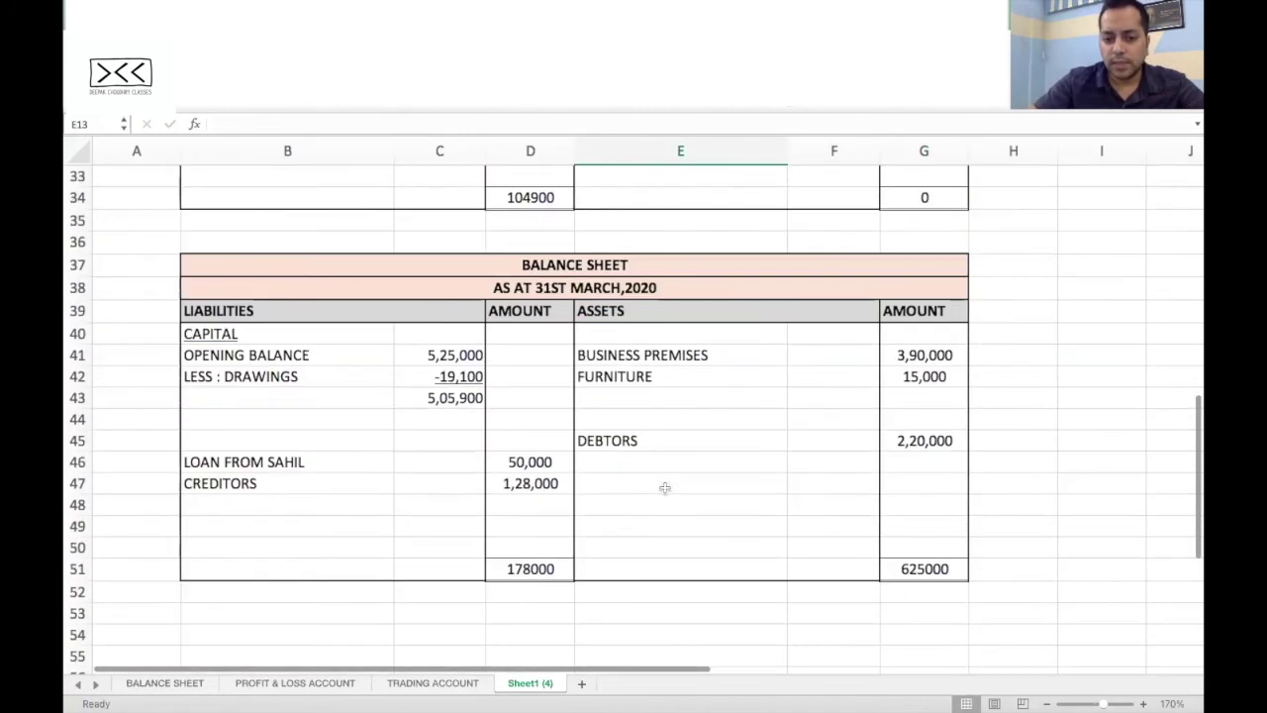
left_click(598, 448)
type("CLOSING STOCK")
key("Tab")
type("2,40")
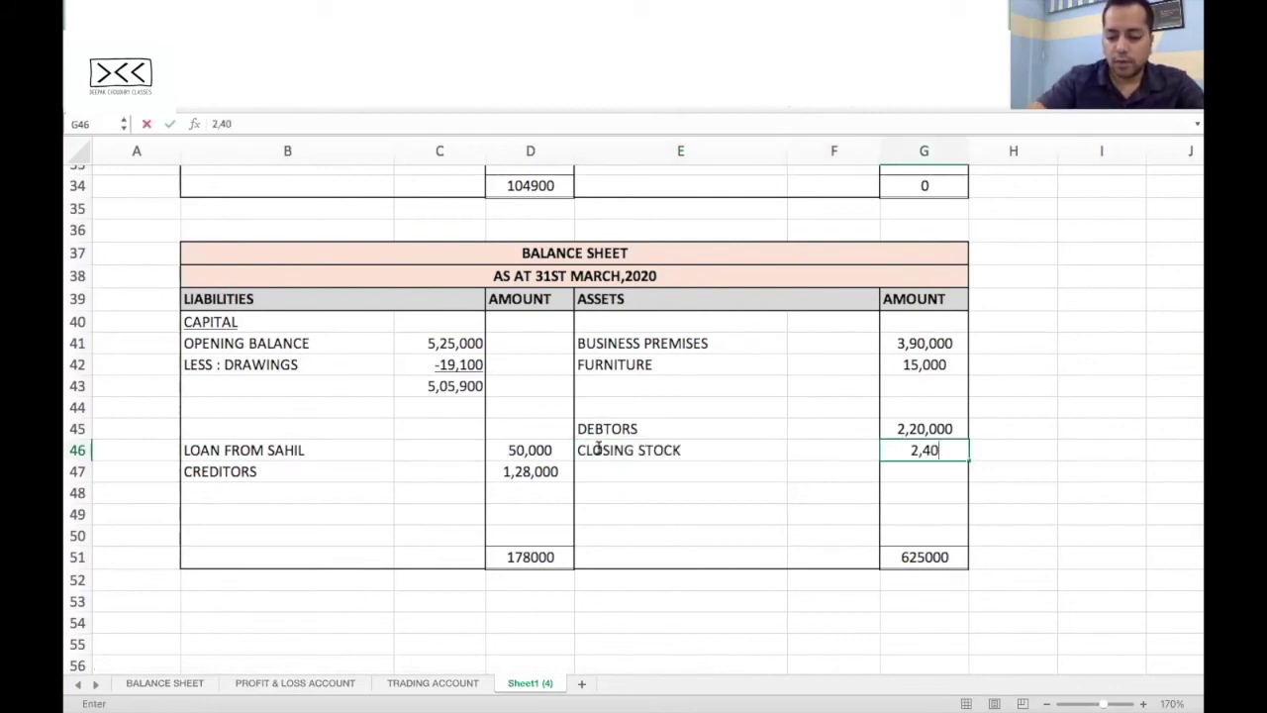
type(",000")
key("Return")
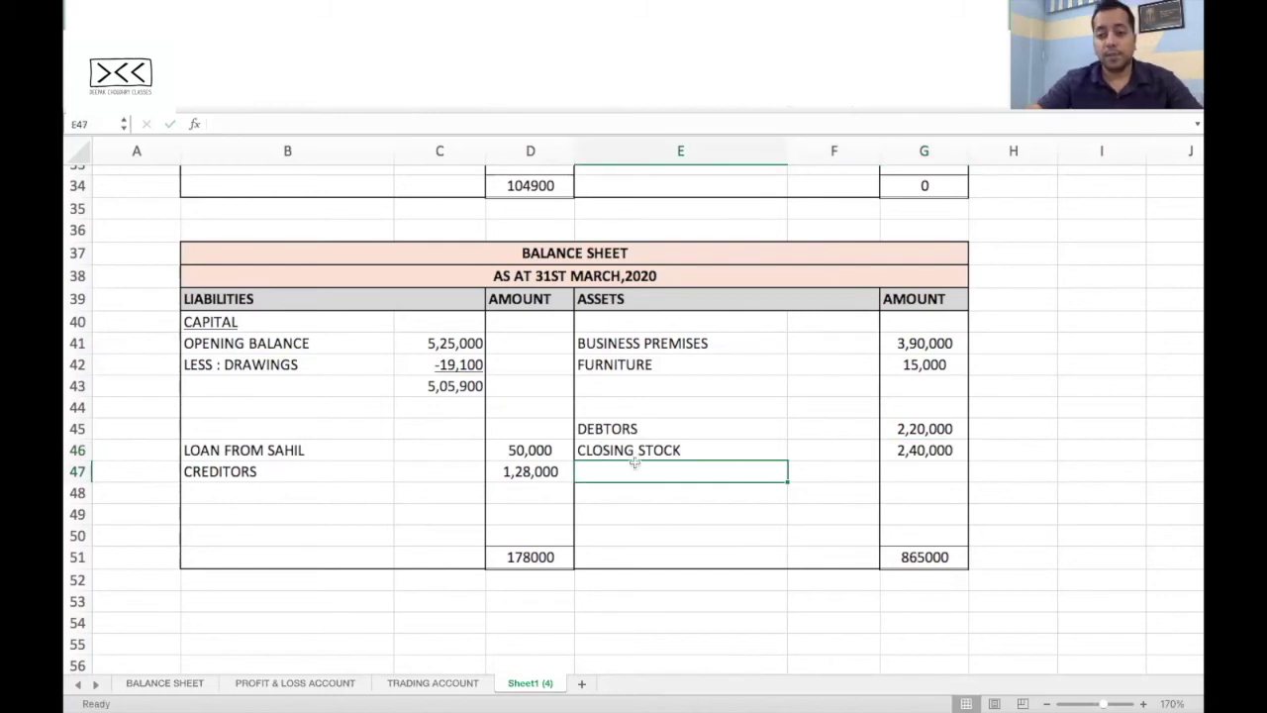
Step: Tick off the closing stock valuation below the PDF trial balance and return to the trading account in Excel
scroll(534, 418, "up", 11)
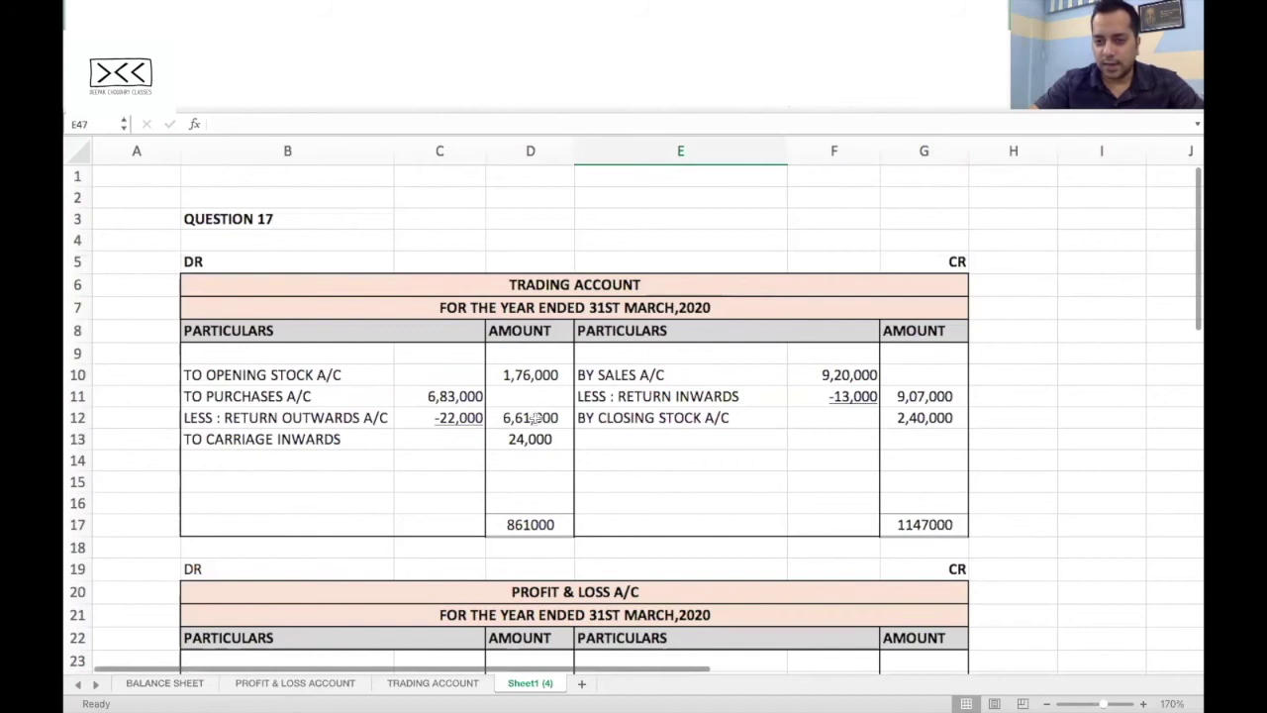
key("ctrl+Right")
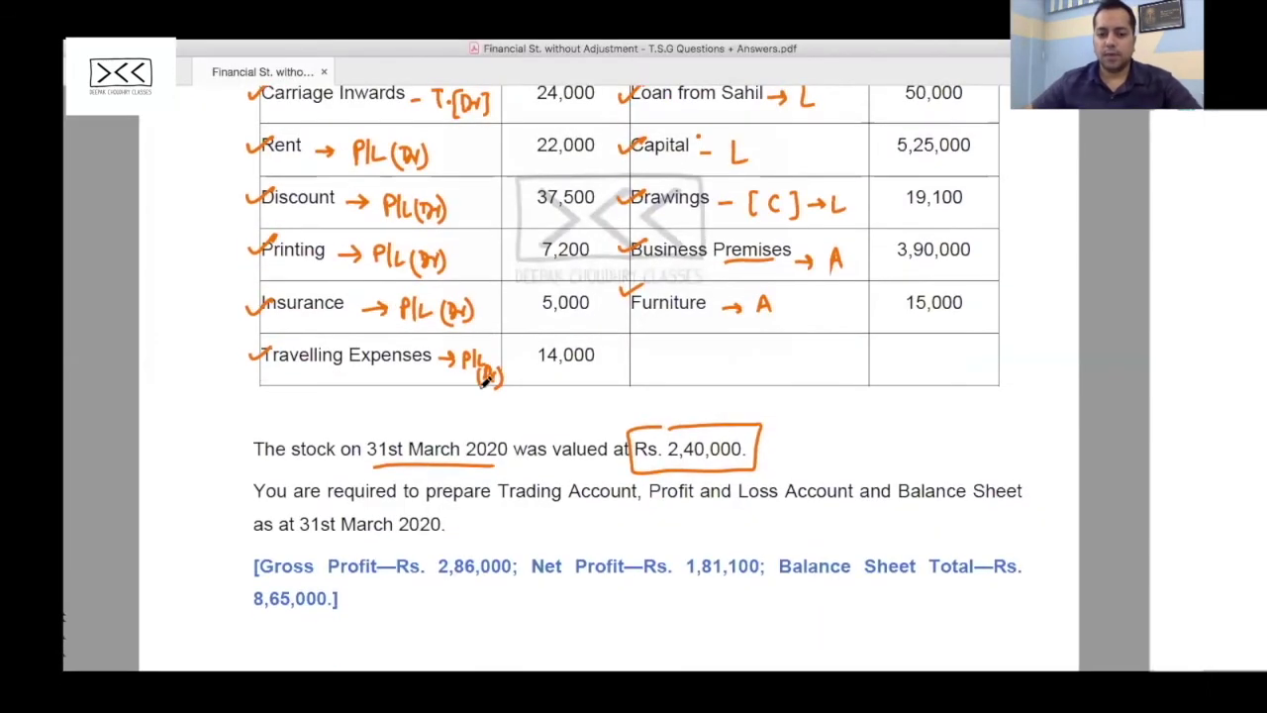
mouse_move(750, 438)
left_mouse_down()
mouse_move(777, 426)
mouse_move(779, 455)
left_mouse_up()
scroll(779, 455, "up", 8)
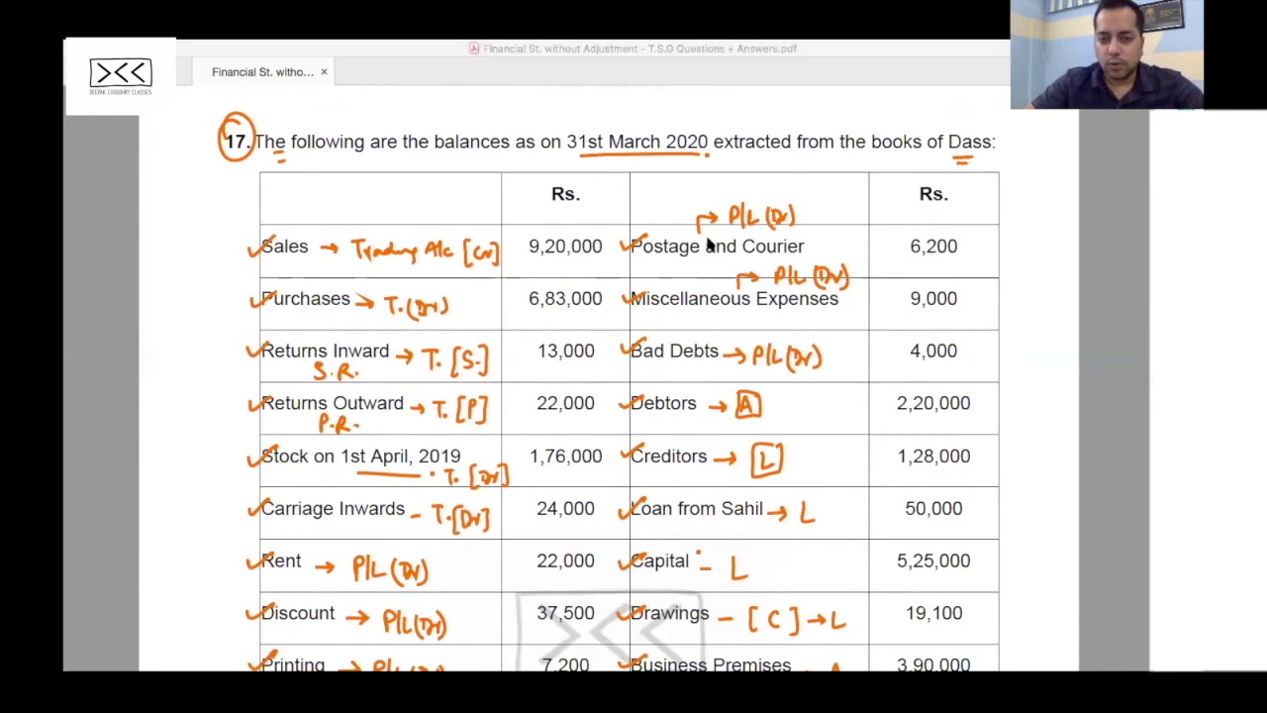
key("alt+Tab")
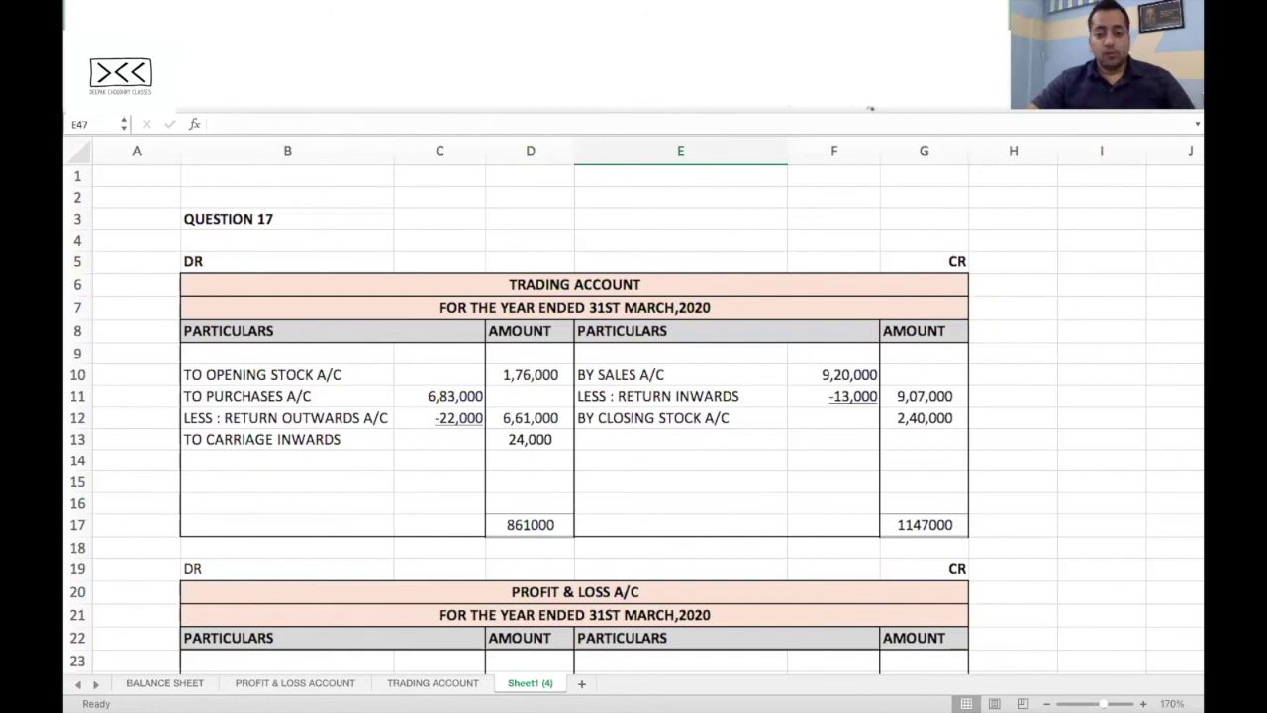
Step: Enter TO GROSS PROFIT TRANSFERRED and TP P/L A/C in rows 14 and 15 of the trading account's debit particulars
scroll(781, 364, "down", 3)
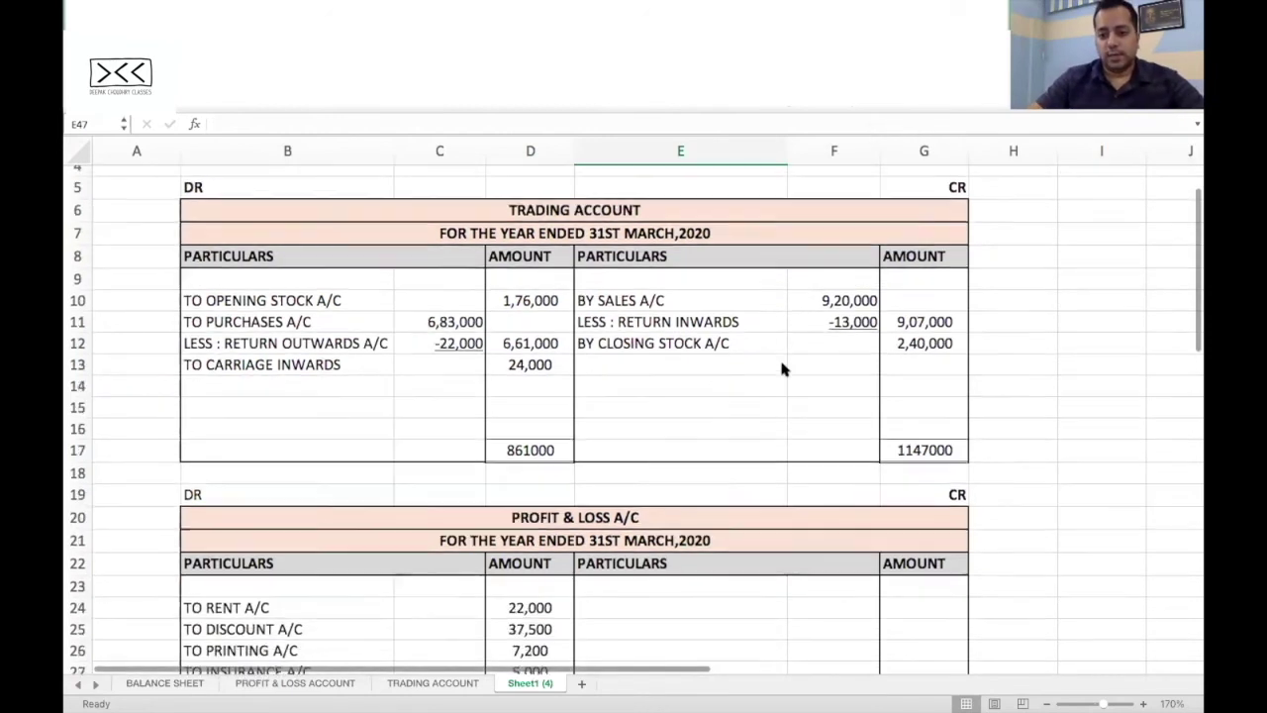
scroll(781, 368, "down", 1)
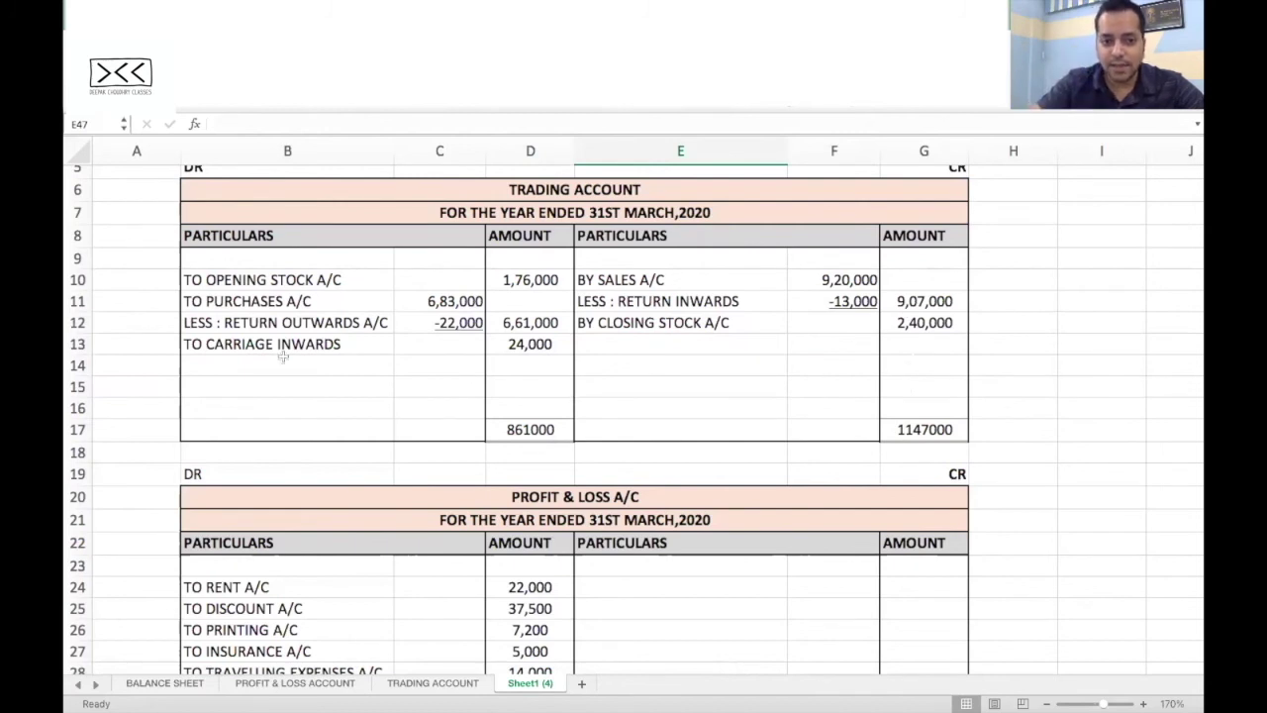
left_click(229, 367)
type("TO")
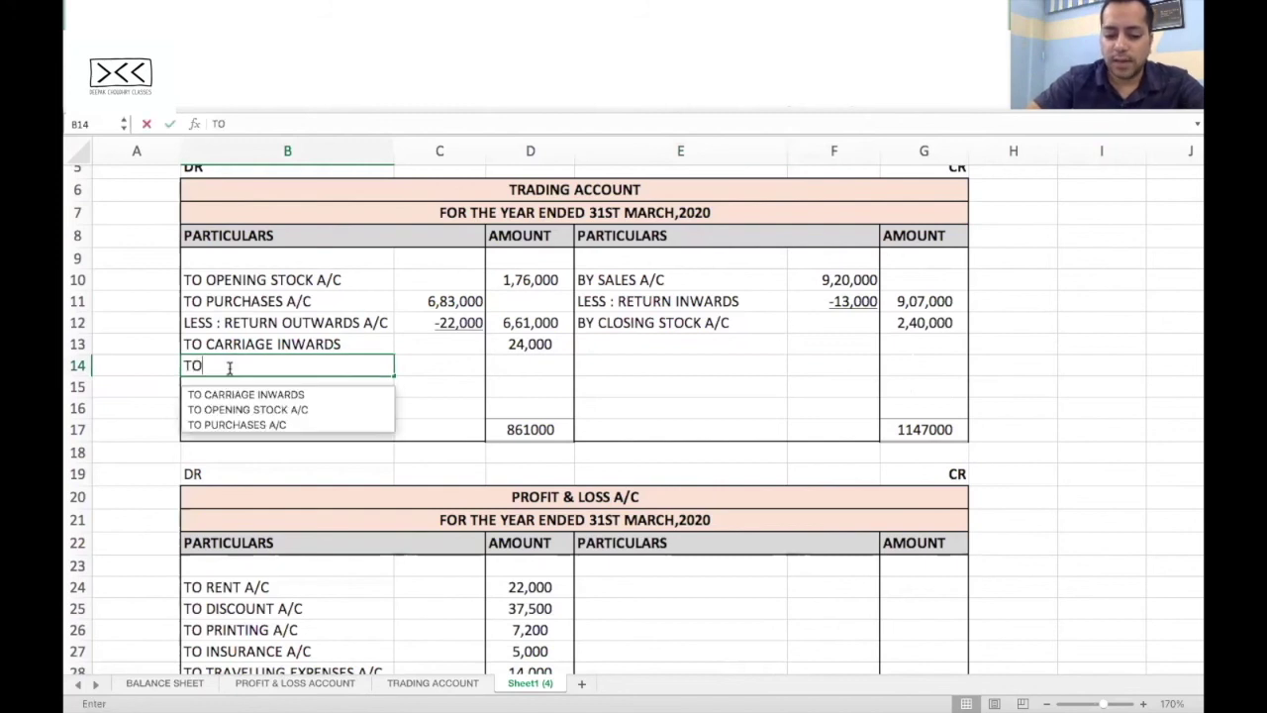
type(" GROSS PROFIT TRANSFERRED")
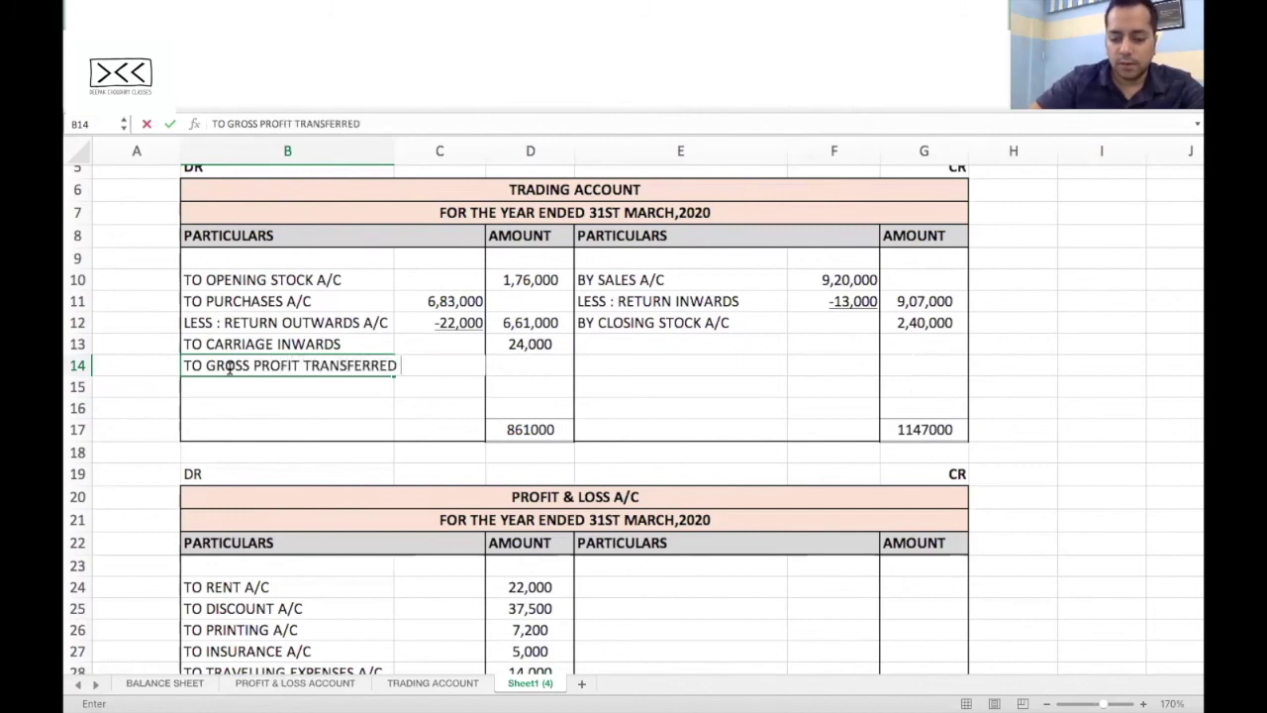
key("Return")
type("TP P/L A/C")
Step: Calculate the gross profit in the debit amount column of row 15 with the formula =G17-D10-D12-D13
key("Tab")
key("Tab")
type("=")
left_click(902, 436)
type("-")
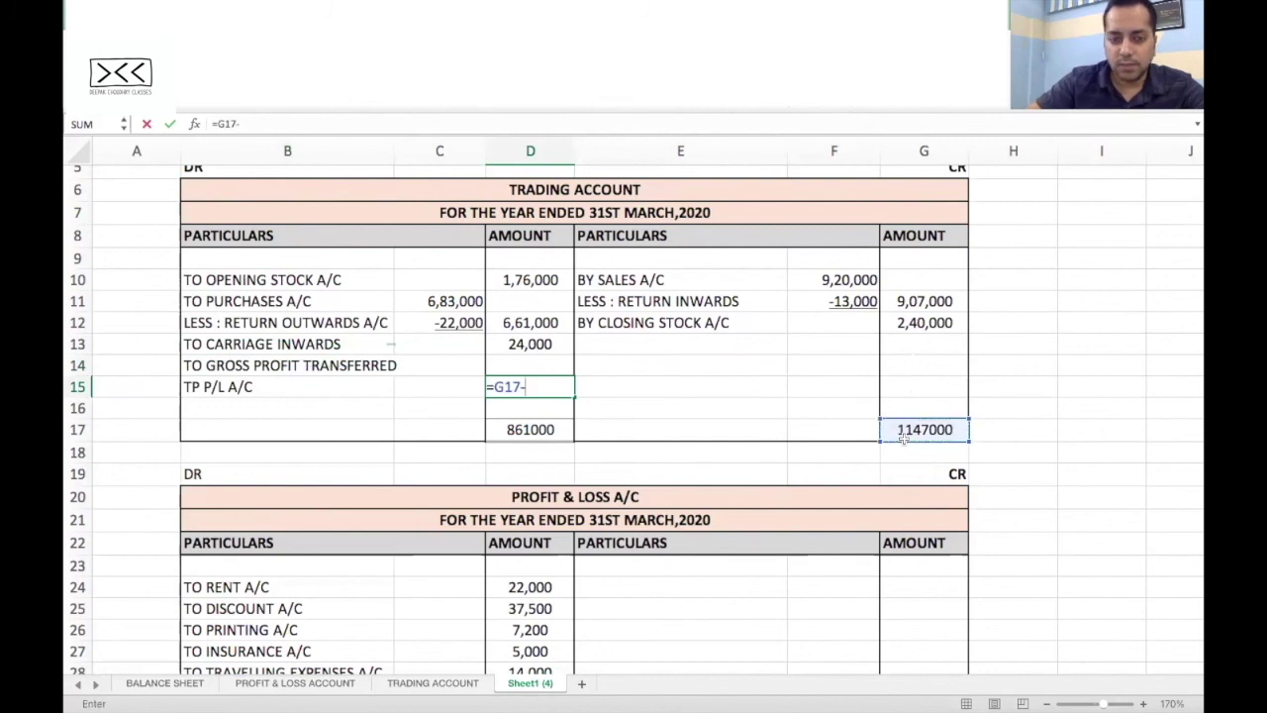
left_click(520, 281)
type("-")
left_click(505, 322)
type("-")
left_click(502, 345)
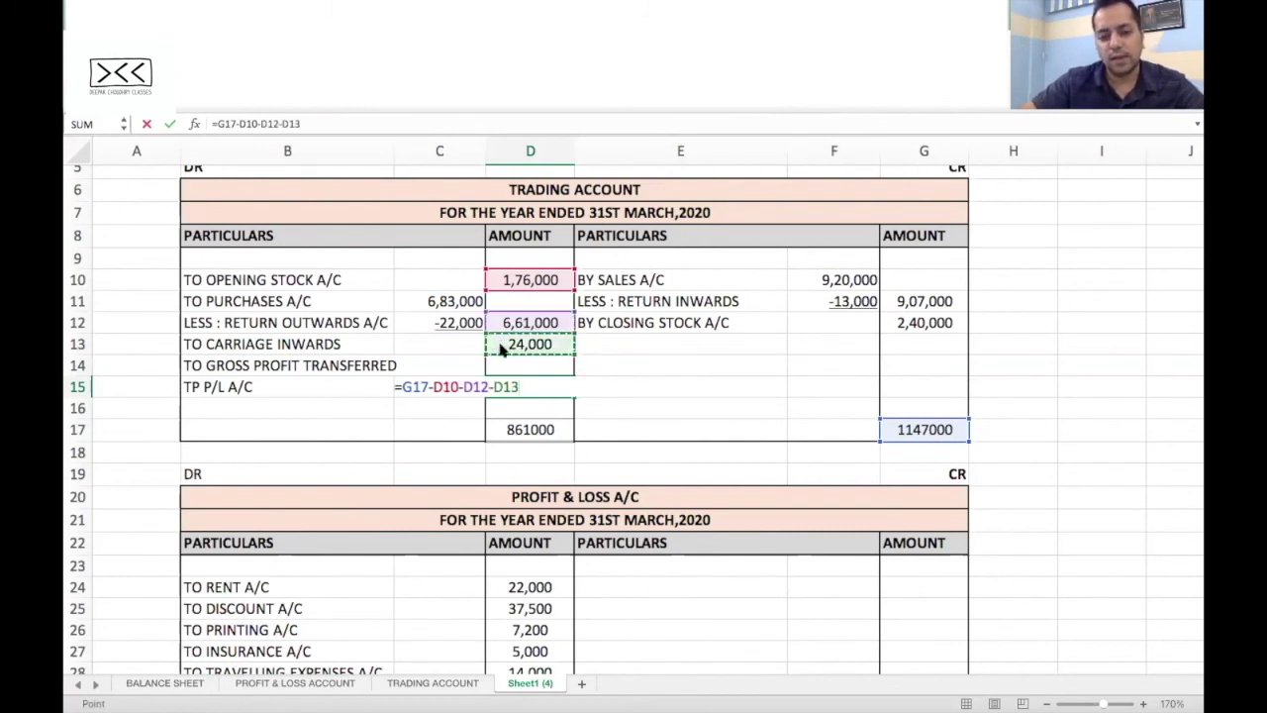
key("Return")
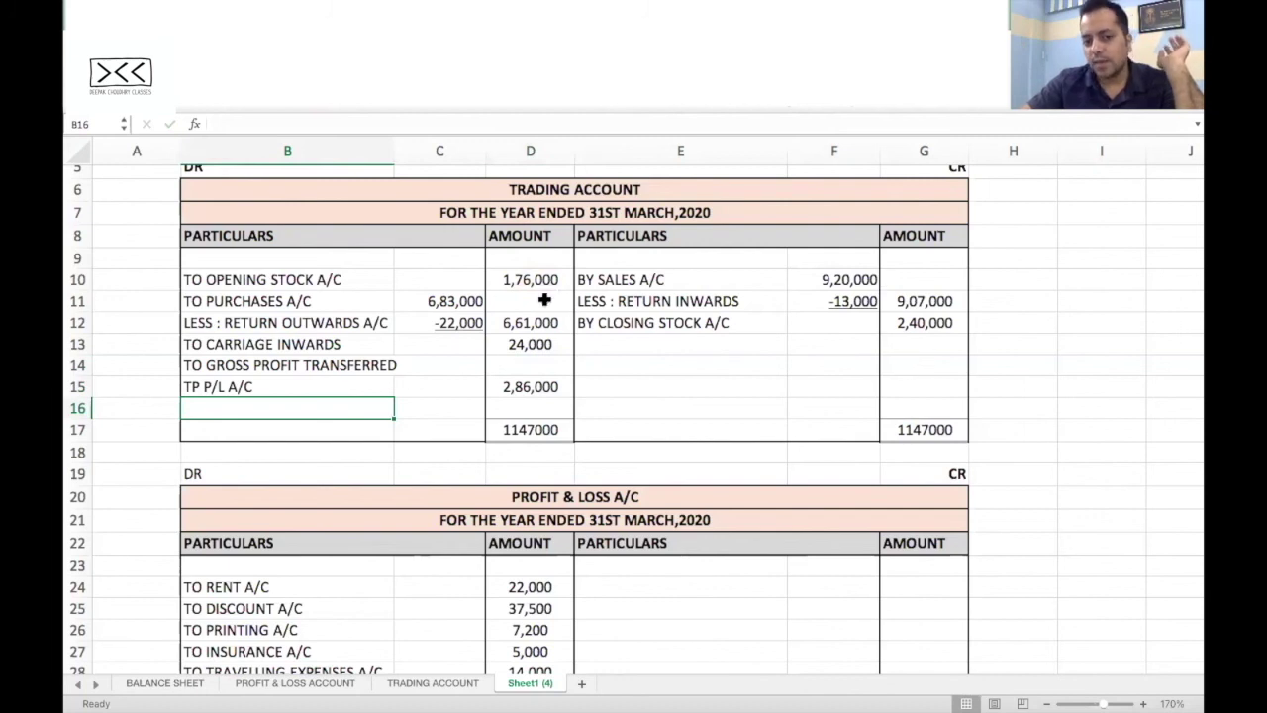
Step: Replace the credit and debit totals in row 17 of the trading account with 11,47,000
left_click(903, 430)
type("11,")
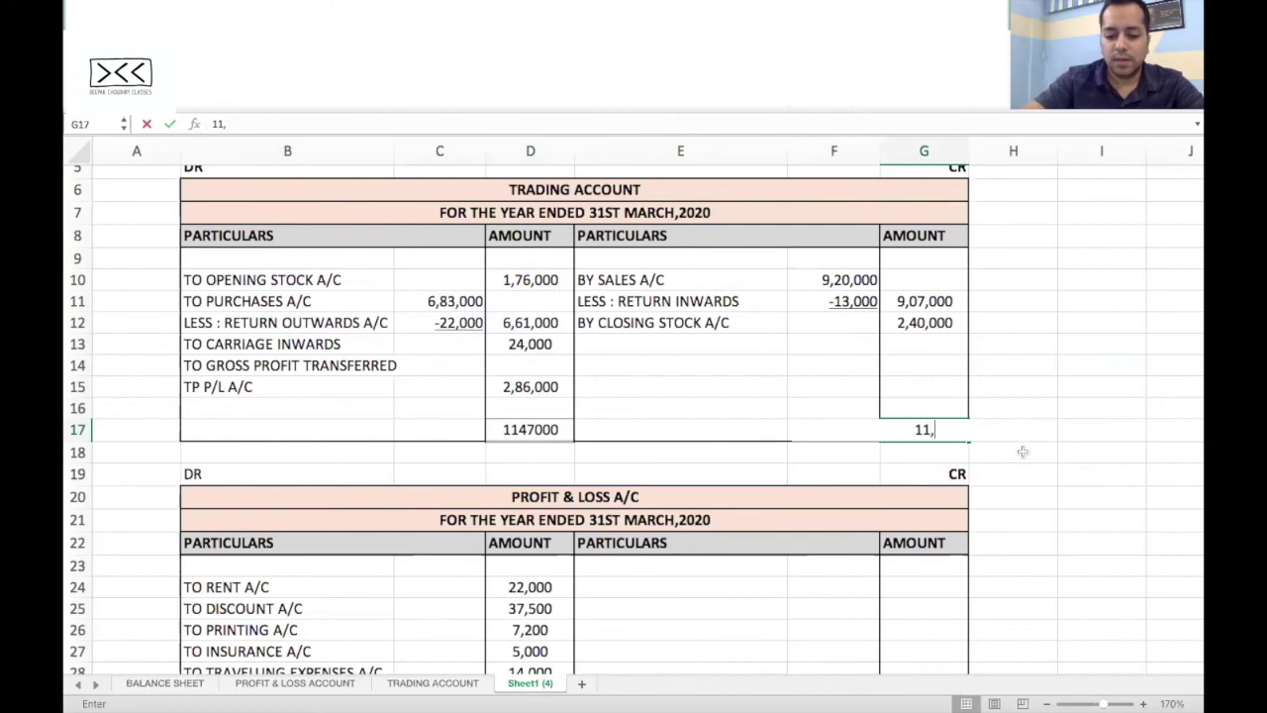
type("47,000")
key("Return")
left_click(543, 429)
double_click(542, 430)
type("11,47")
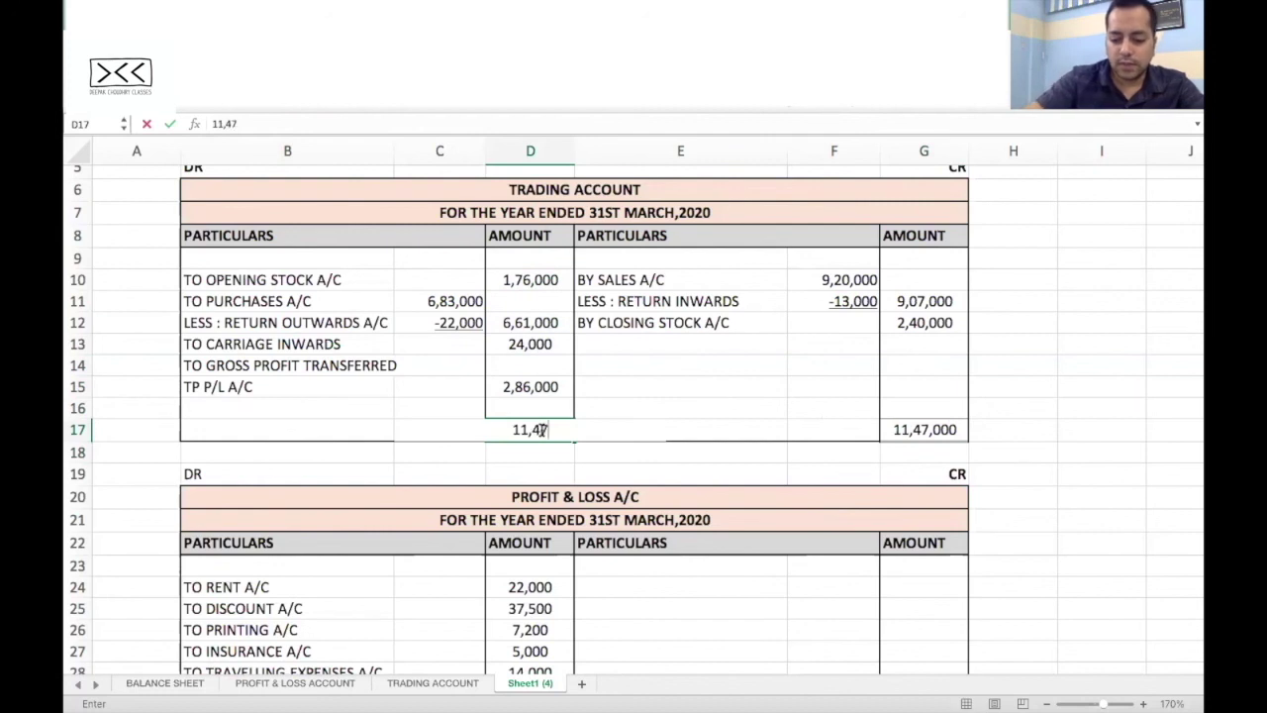
type(",000")
key("Return")
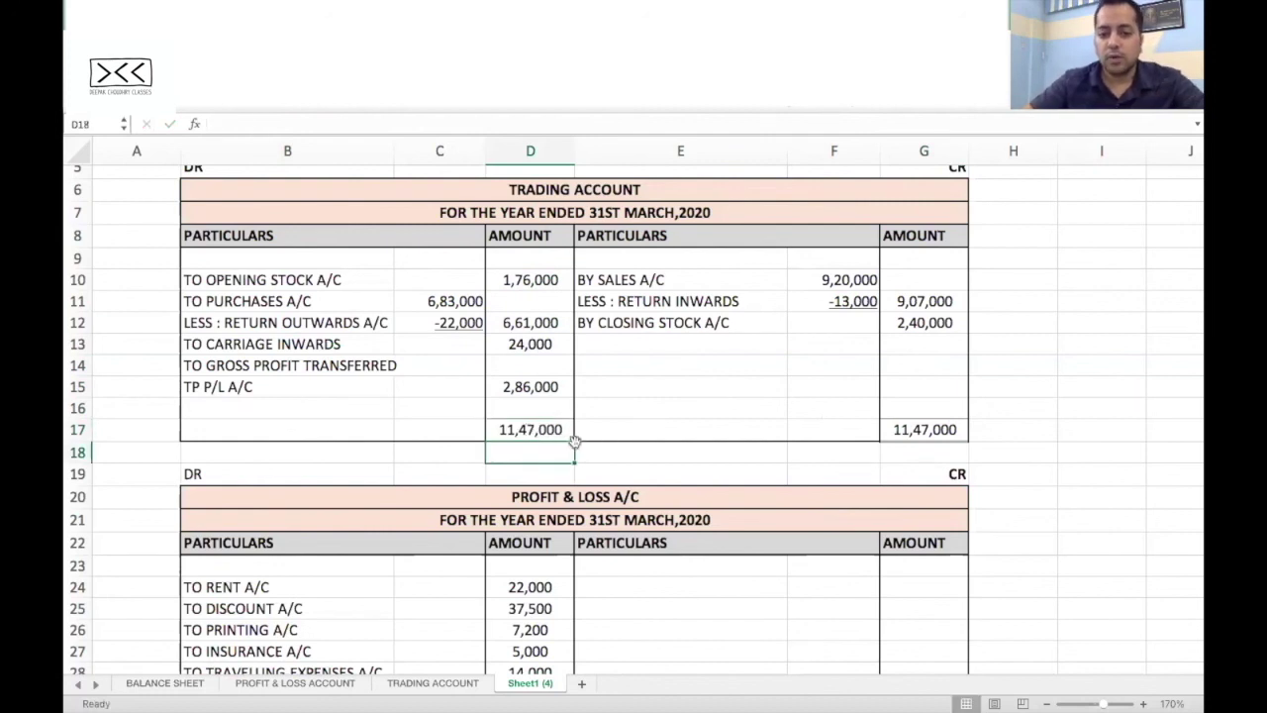
Step: Enter BY GROSS PROFIT B/D on the credit side of the profit and loss account in row 24, with its amount linked as =D15
scroll(574, 441, "down", 3)
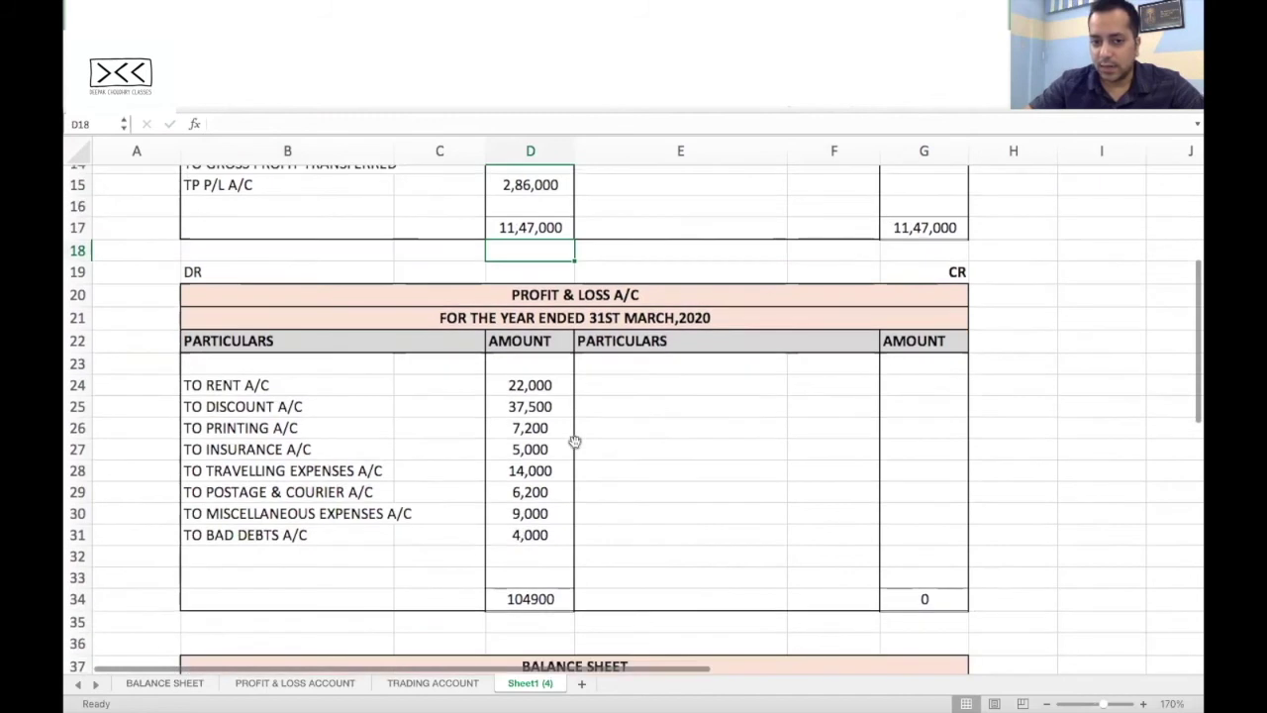
left_click(593, 386)
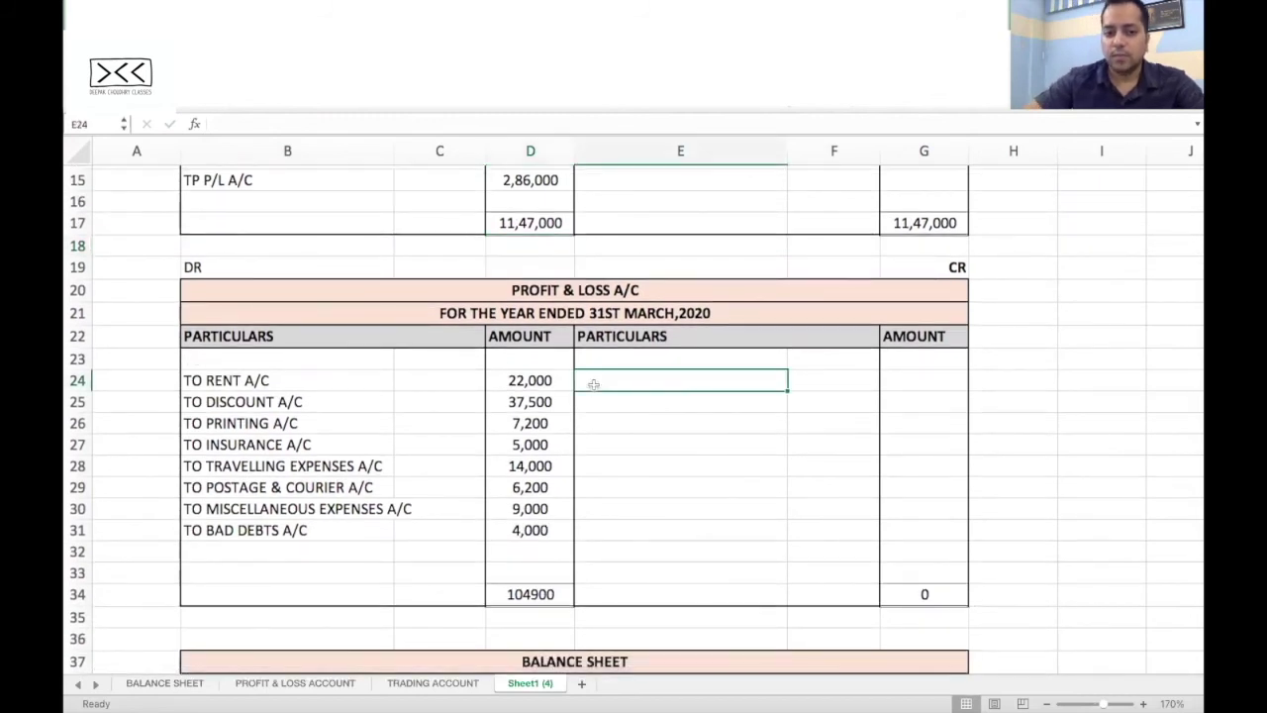
type("BY GROSS PROFIT B/D")
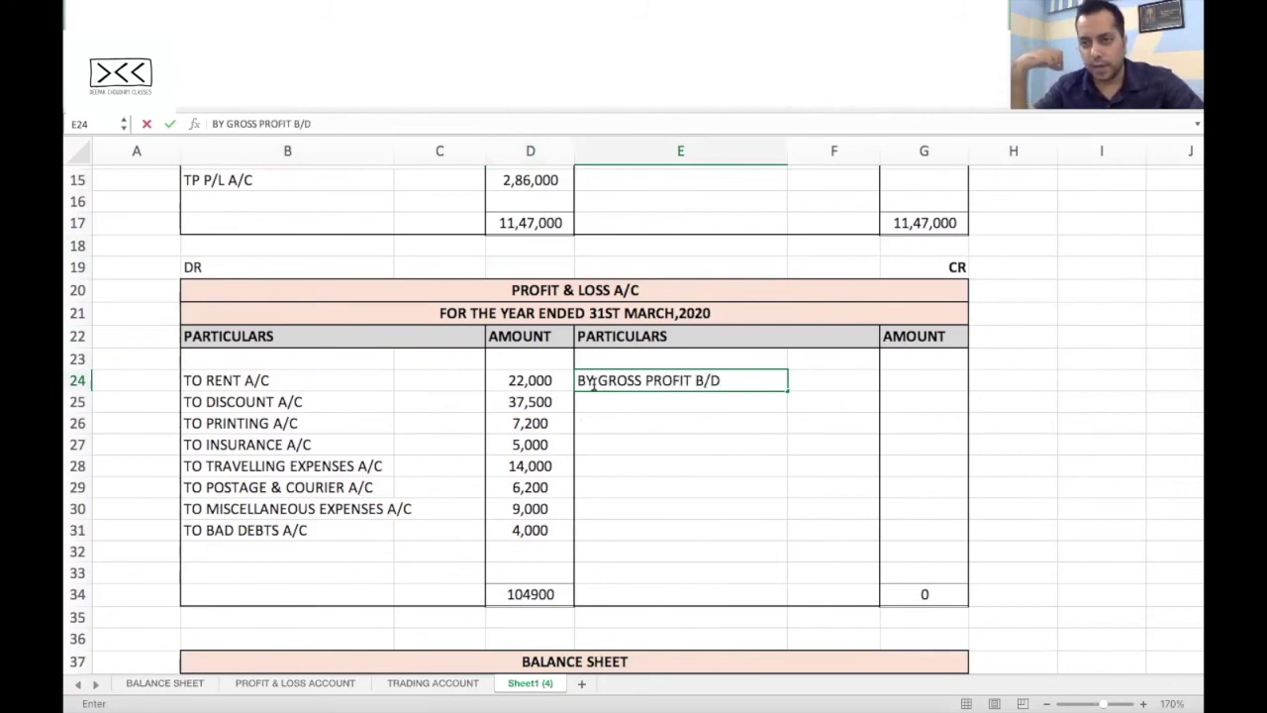
key("Tab")
key("Tab")
type("=")
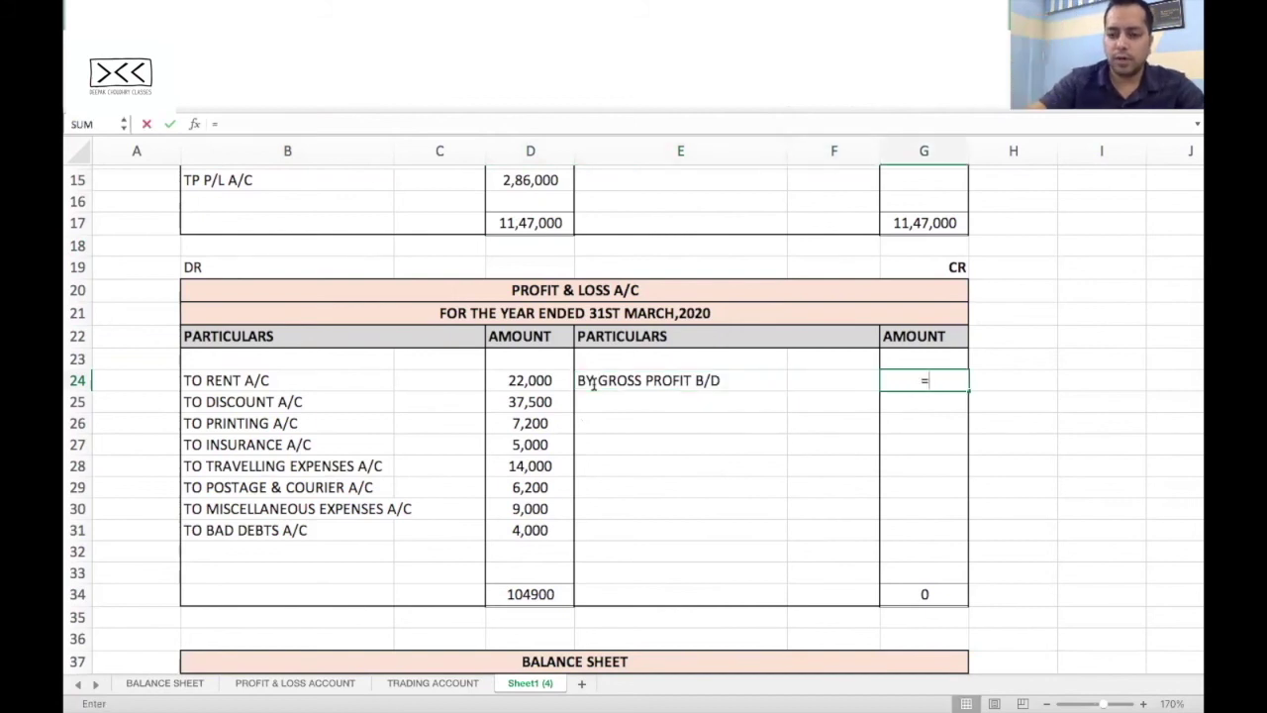
left_click(516, 184)
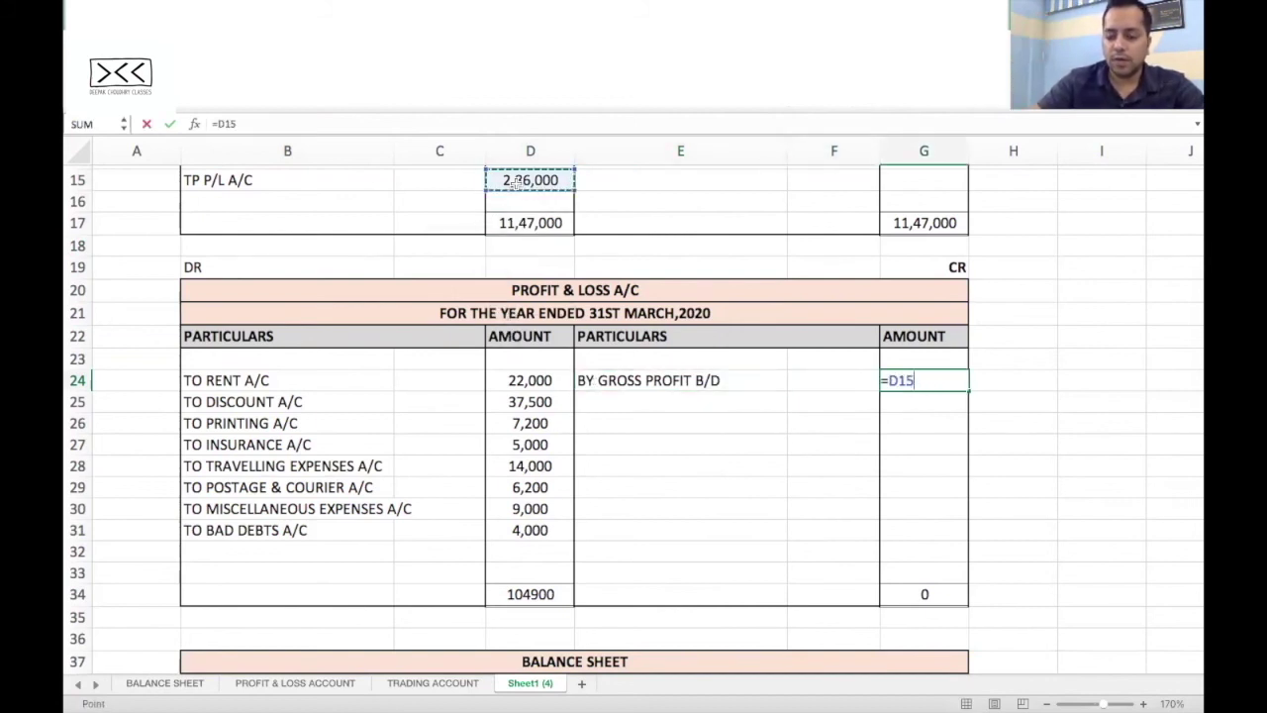
key("Return")
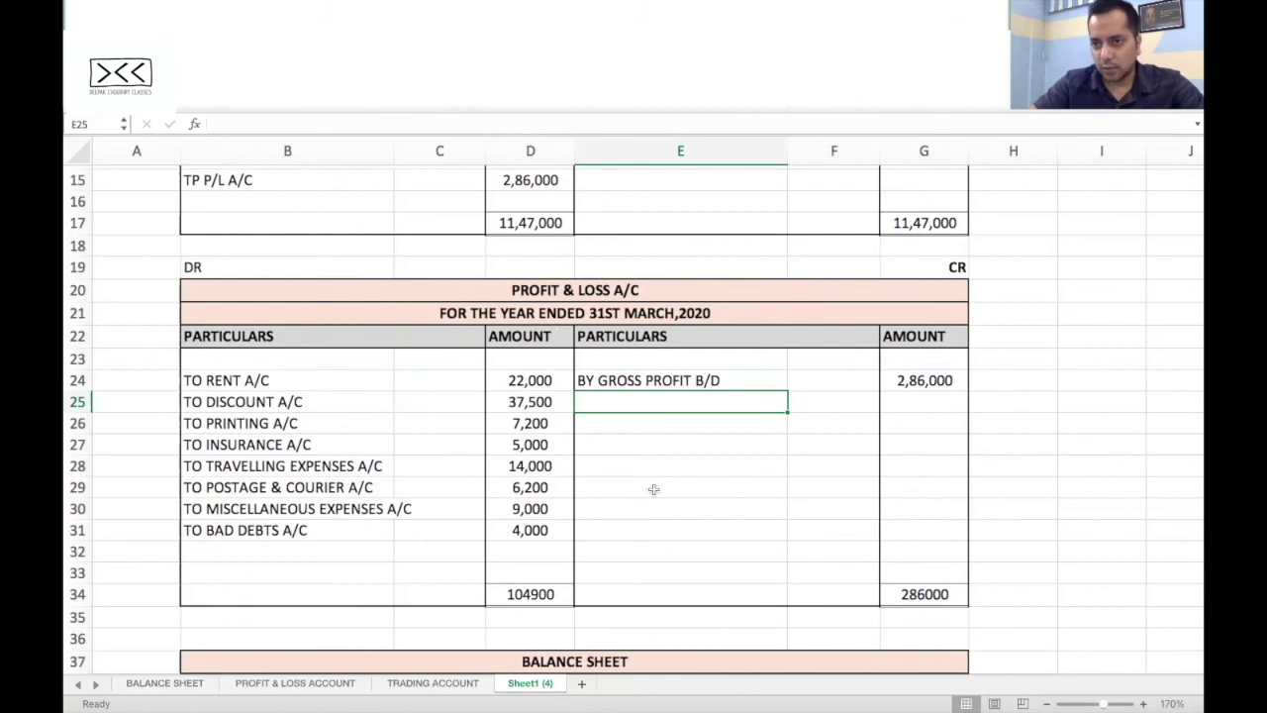
Step: Replace the credit total of the profit and loss account in row 34 with 2,86,000
scroll(653, 489, "down", 2)
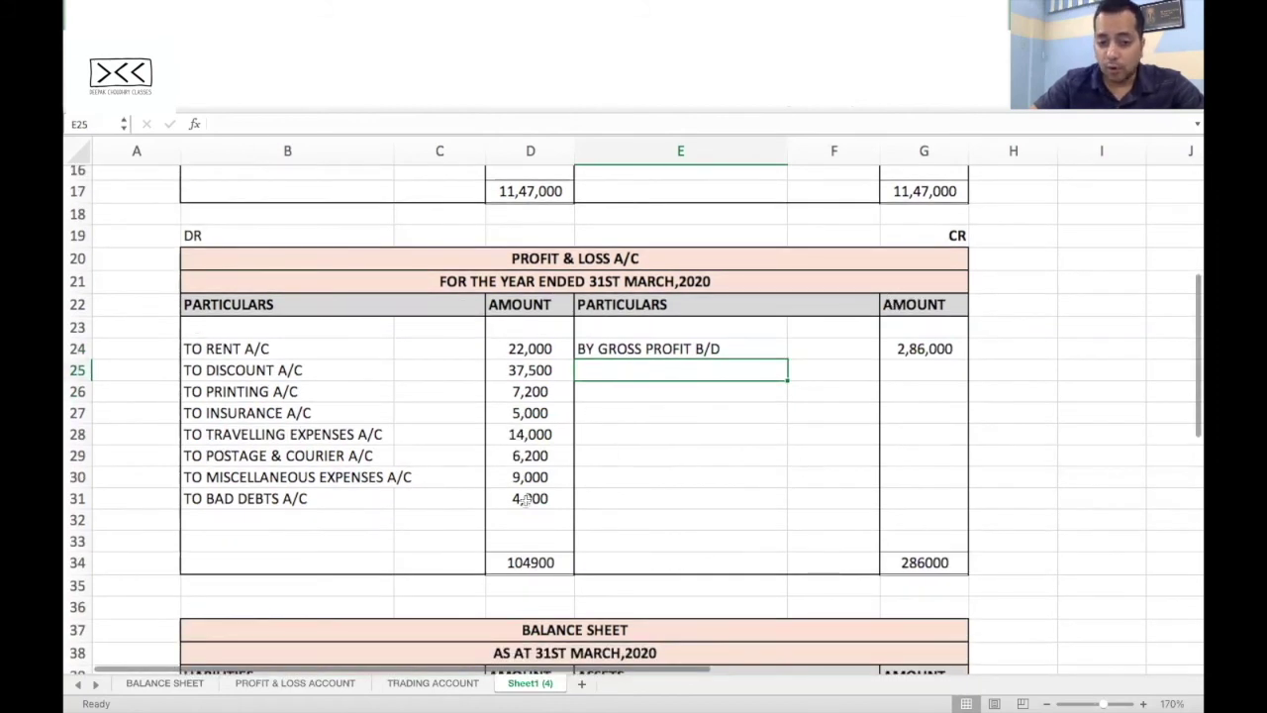
left_click(931, 560)
type("2,")
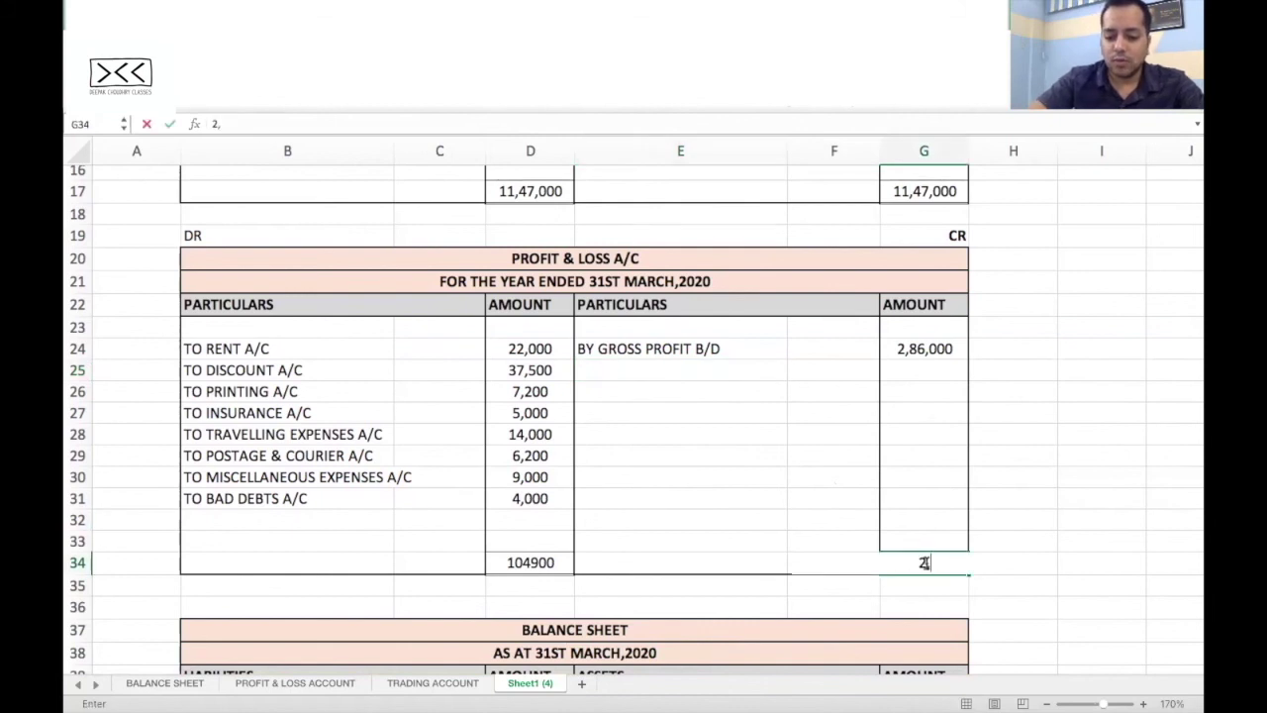
type("86,000")
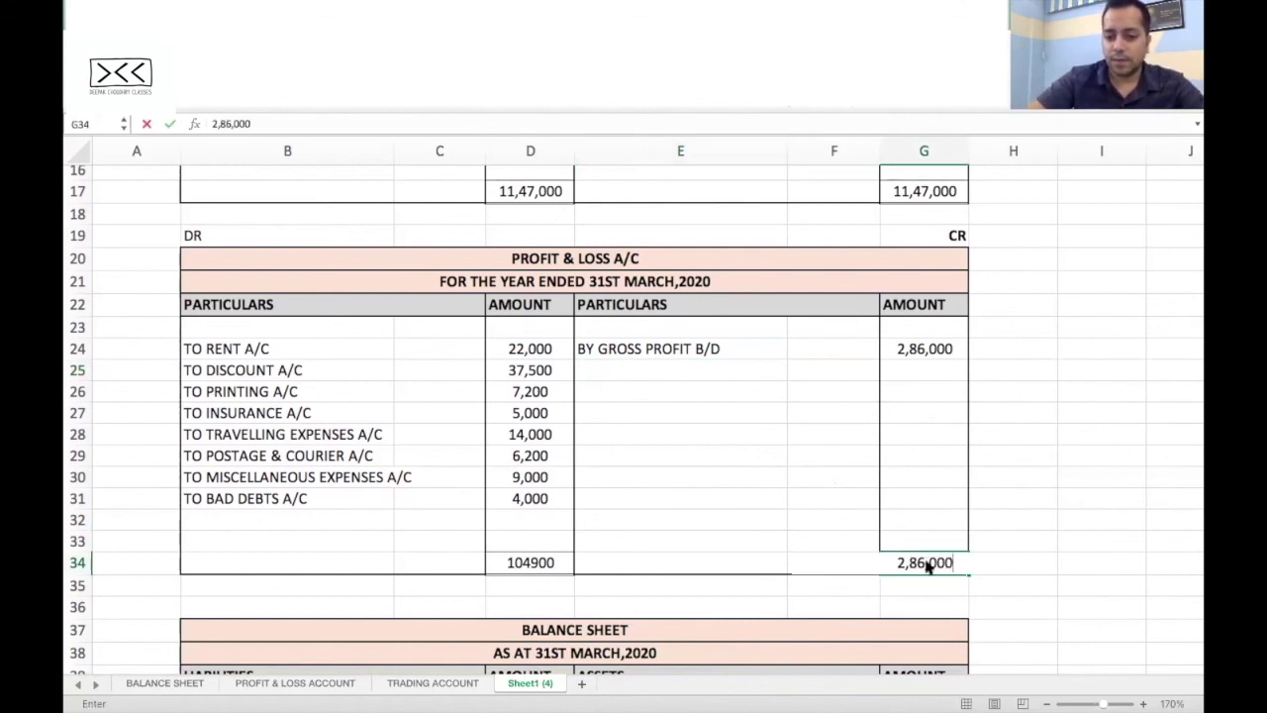
key("Return")
Step: Insert a row at row 32 below bad debts and enter TO NET PROFIT TRANSFERRED TO and CAPITAL A/C in rows 32 and 33
left_click(243, 520)
left_click(76, 521)
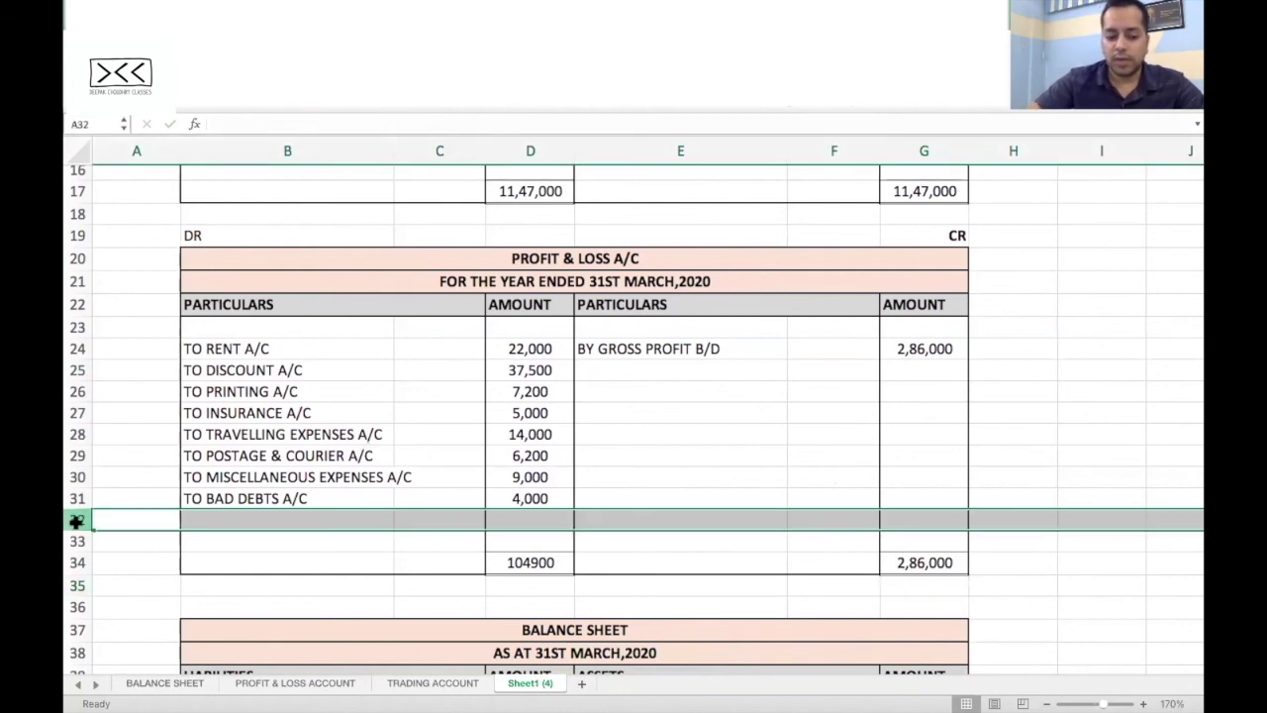
key("ctrl+shift+plus")
left_click(193, 517)
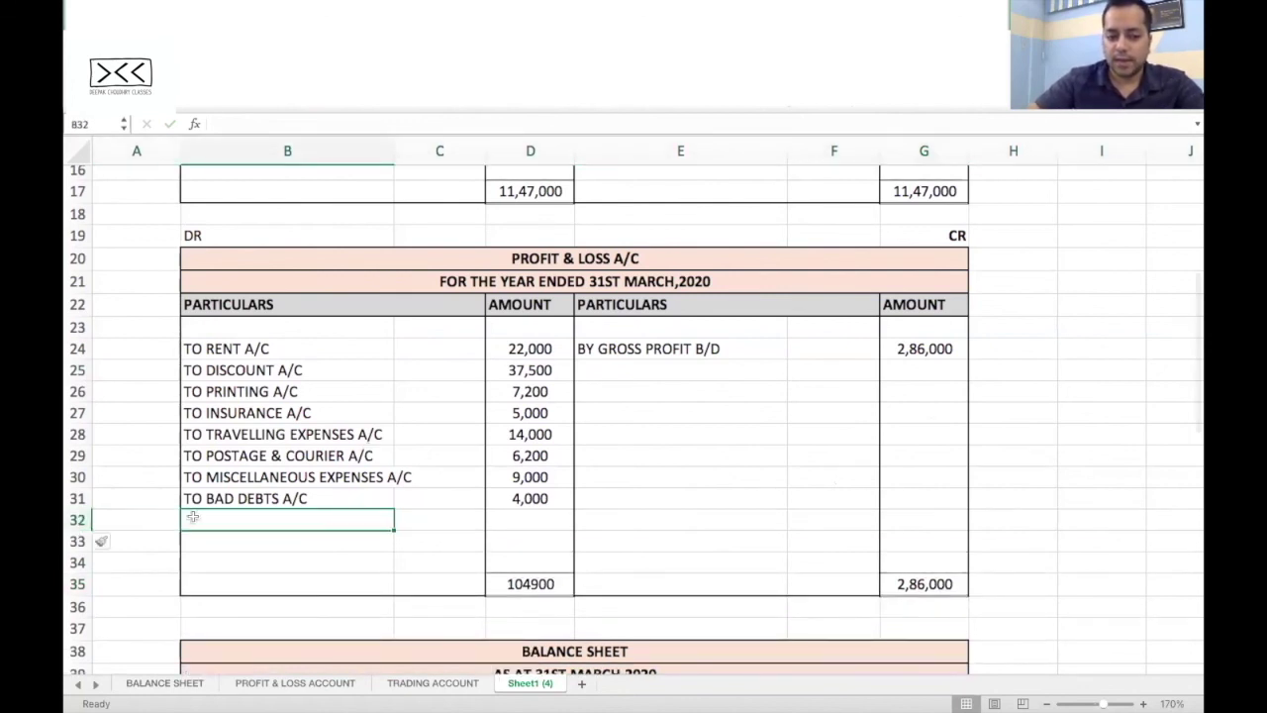
type("TO NET")
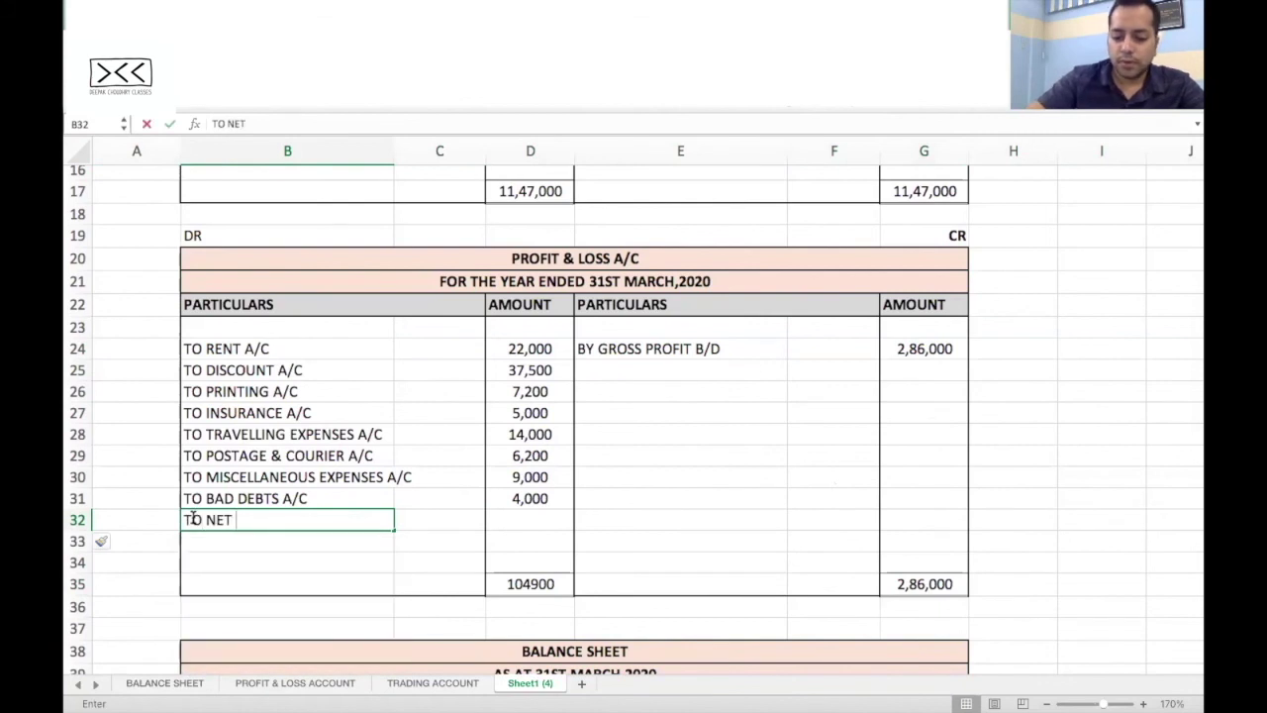
type("PROFIT TRA")
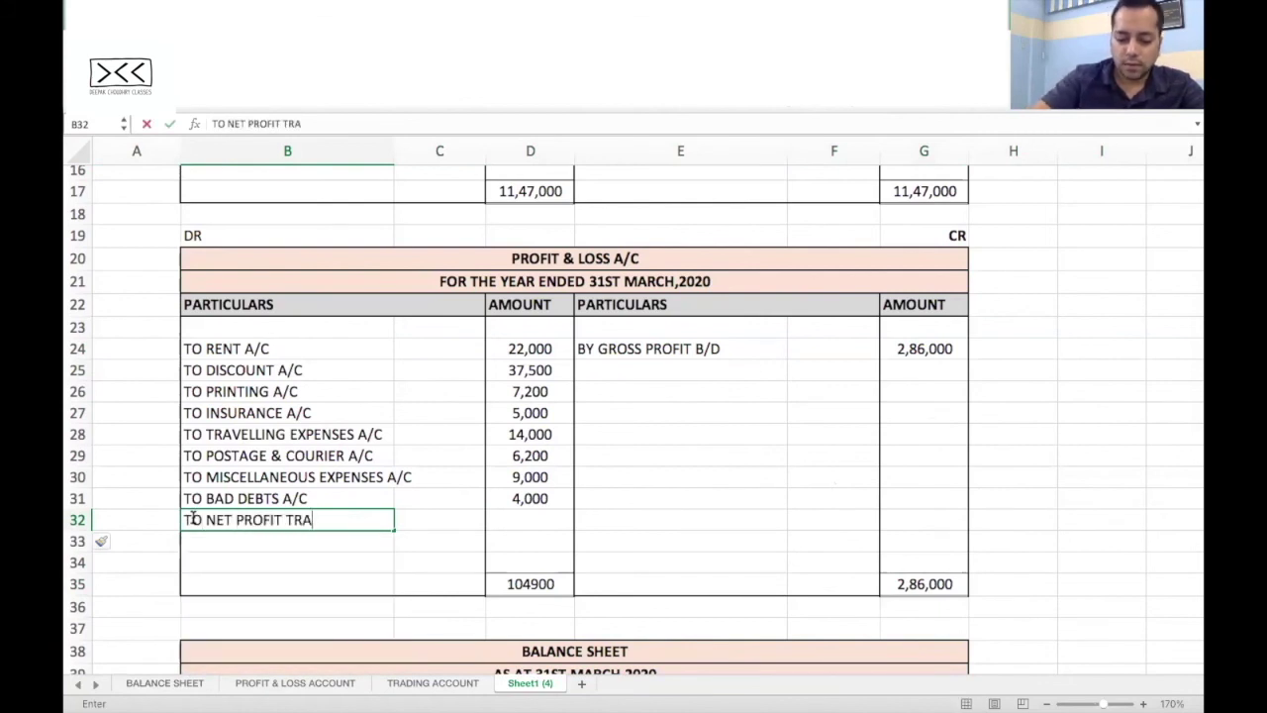
type("NSFERRED TO")
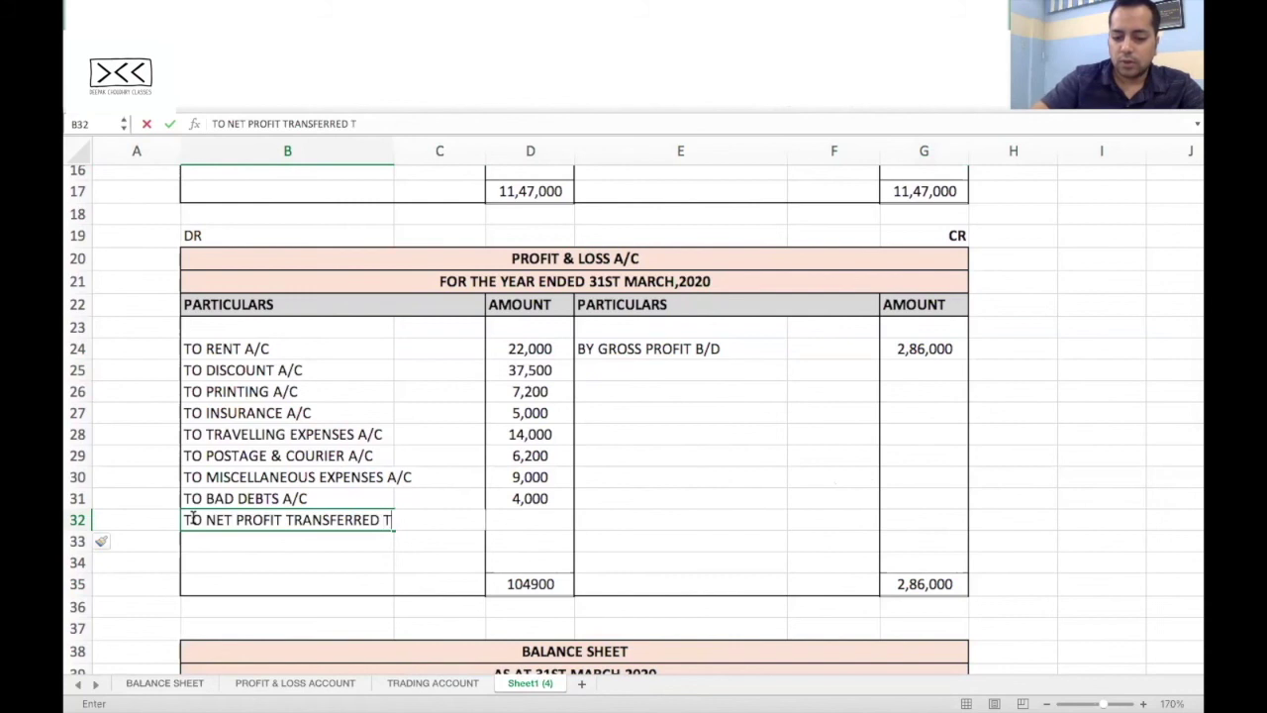
key("Return")
type("CAPITA")
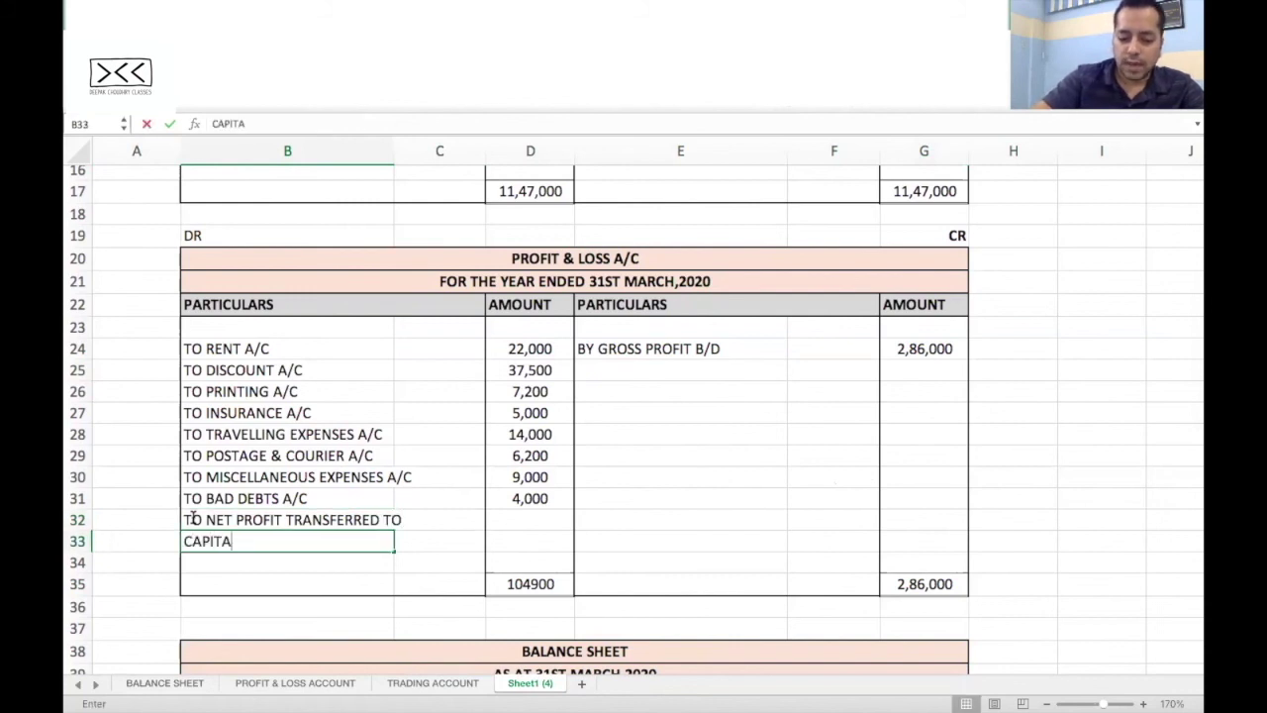
key("Tab")
key("Tab")
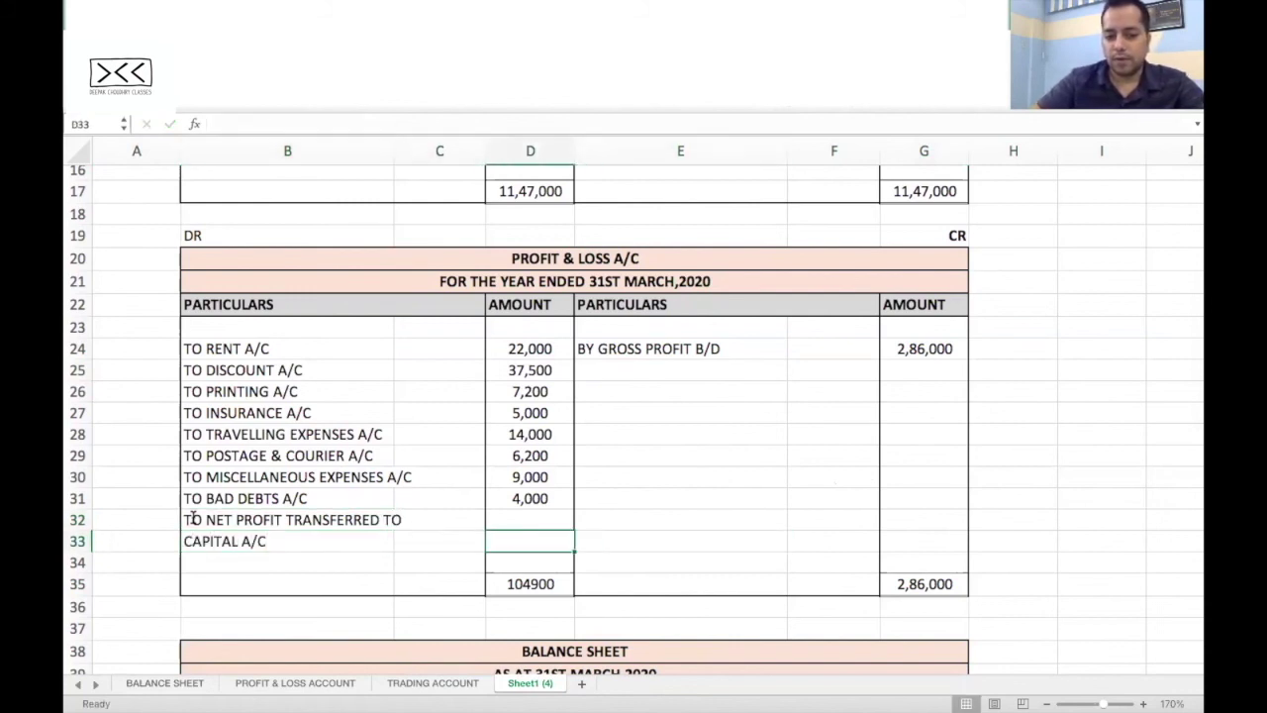
type("=")
key("Right")
key("Right")
key("Right")
key("Down")
key("Down")
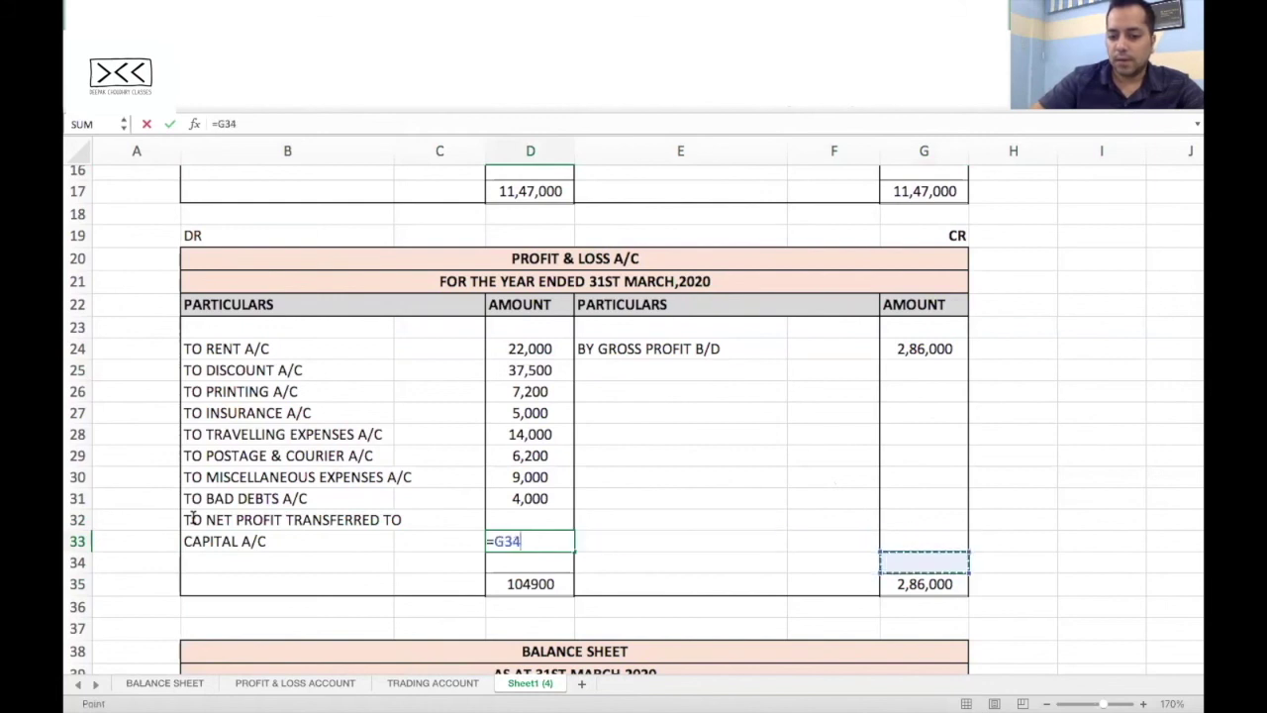
type("-")
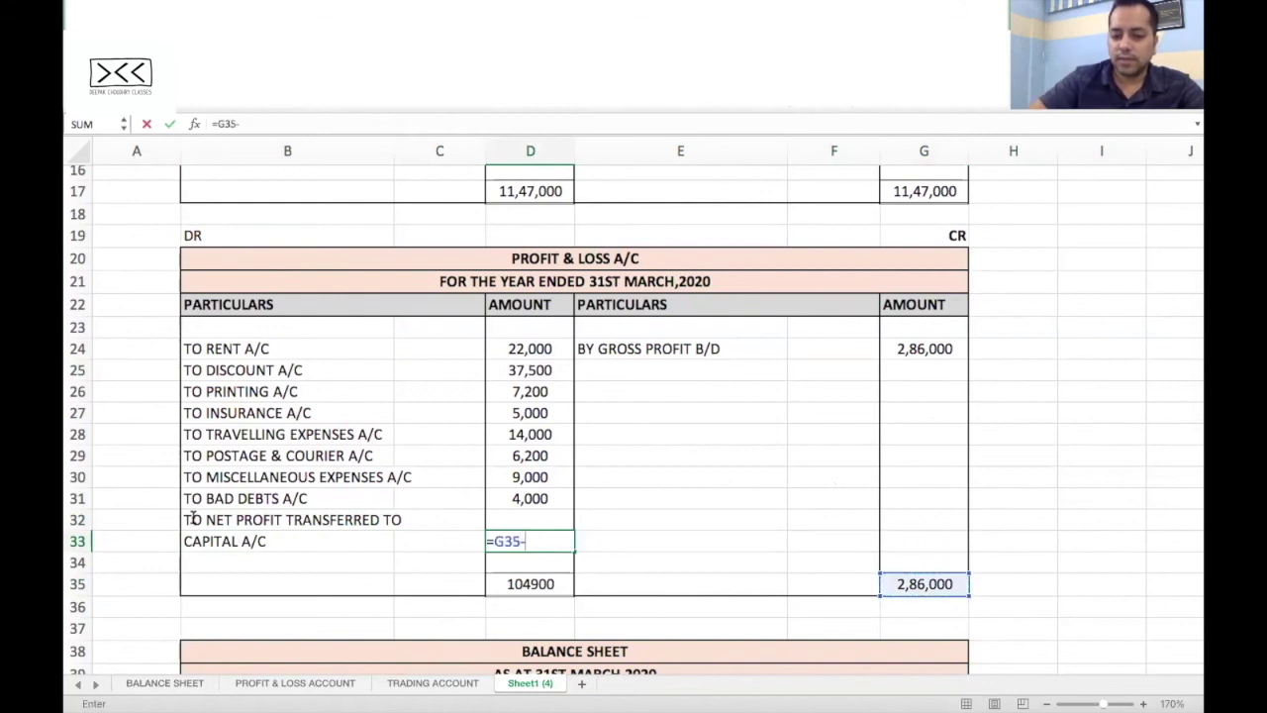
left_click(516, 346)
type("=")
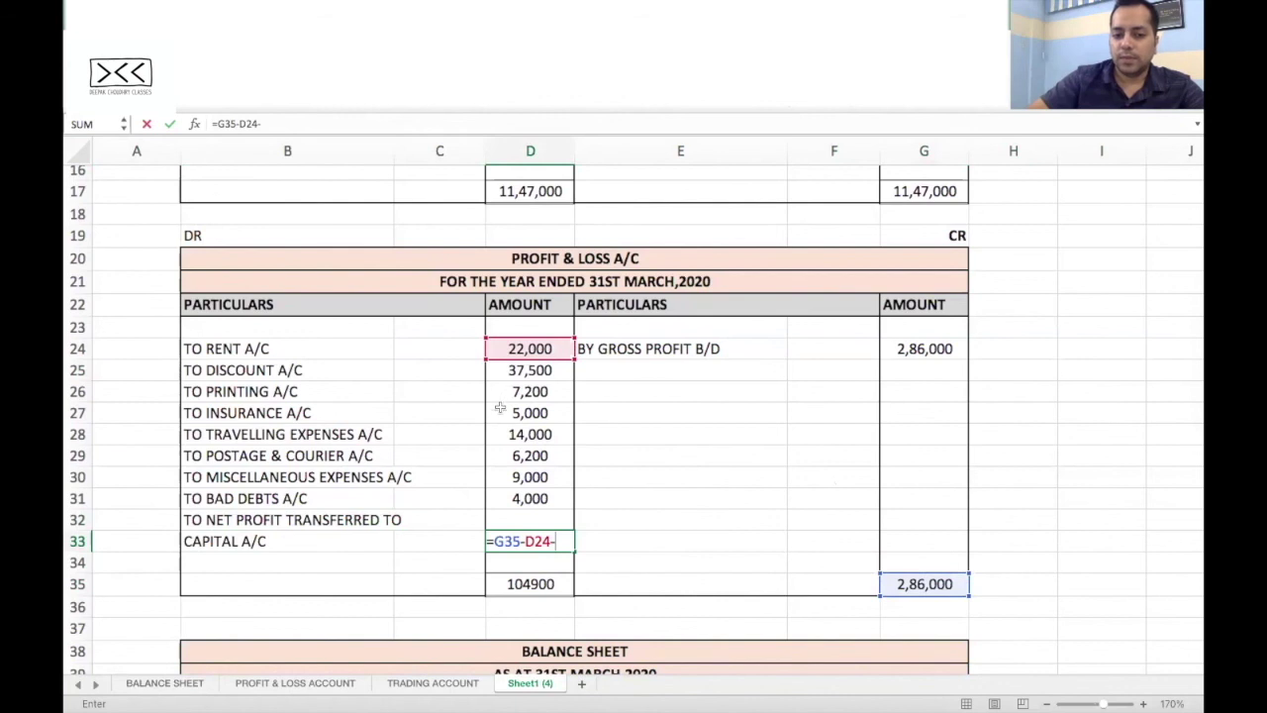
key("Escape")
Step: Calculate the net profit in the debit amount column beside CAPITAL A/C with the formula =G35-104900
type("=")
key("Right")
key("Right")
key("Right")
key("Down")
key("Down")
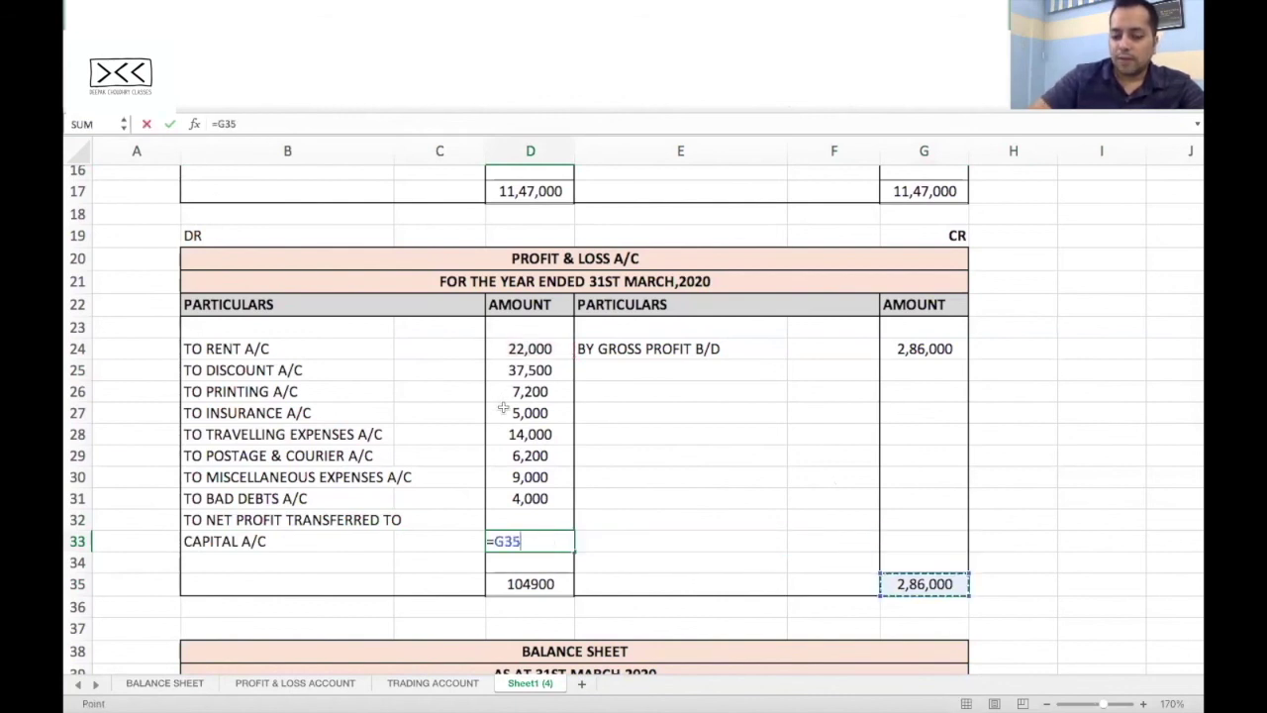
type("-104900")
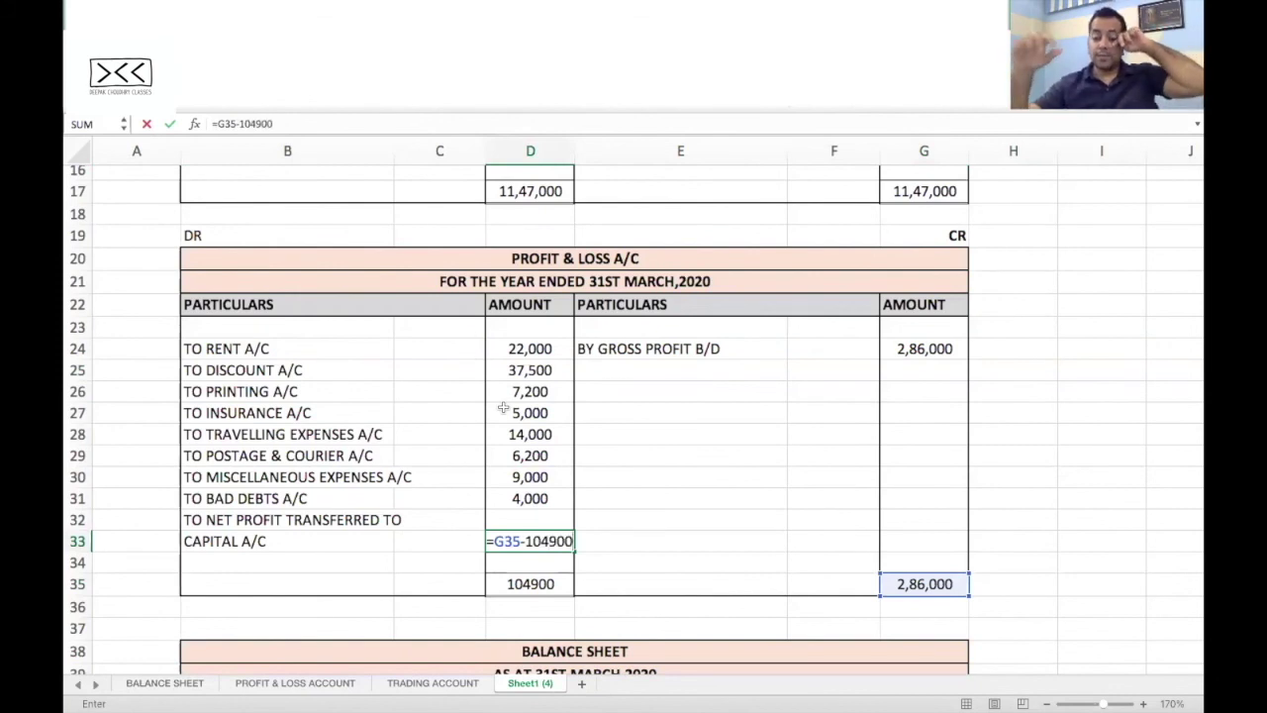
key("Return")
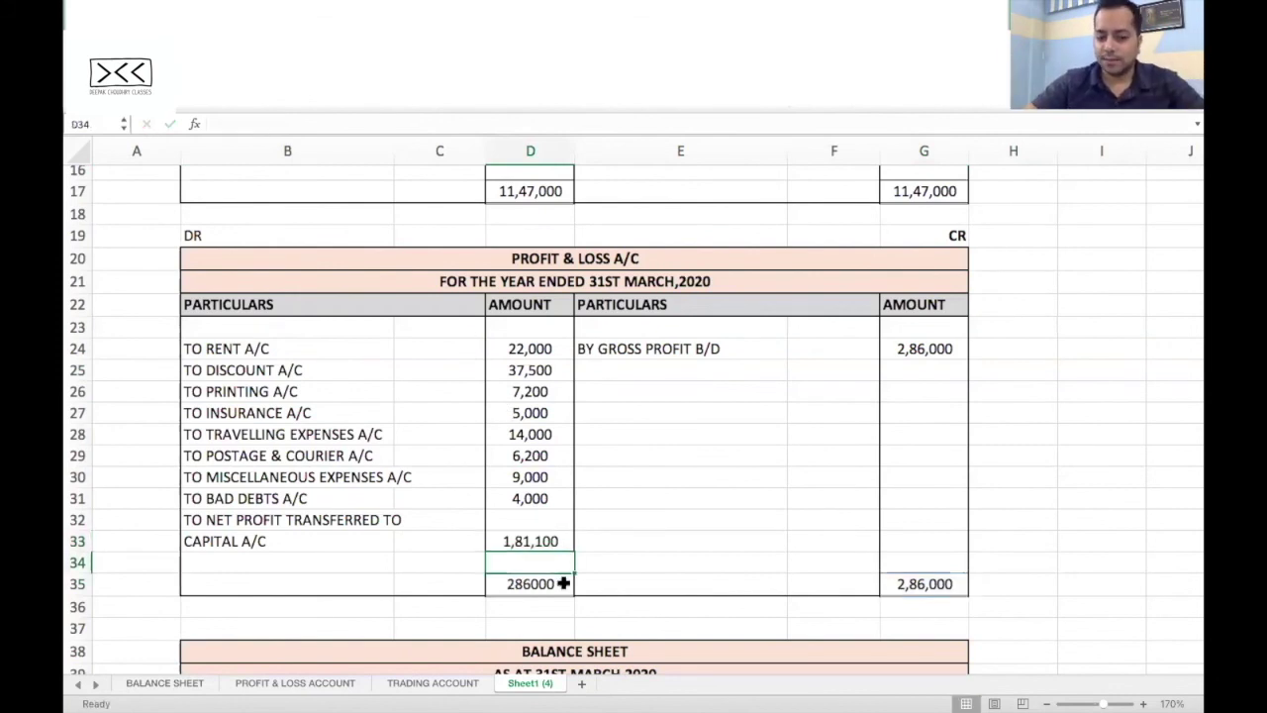
Step: Replace the debit total of the profit and loss account in D35 with 2,86,000
scroll(554, 579, "down", 3)
left_click(534, 522)
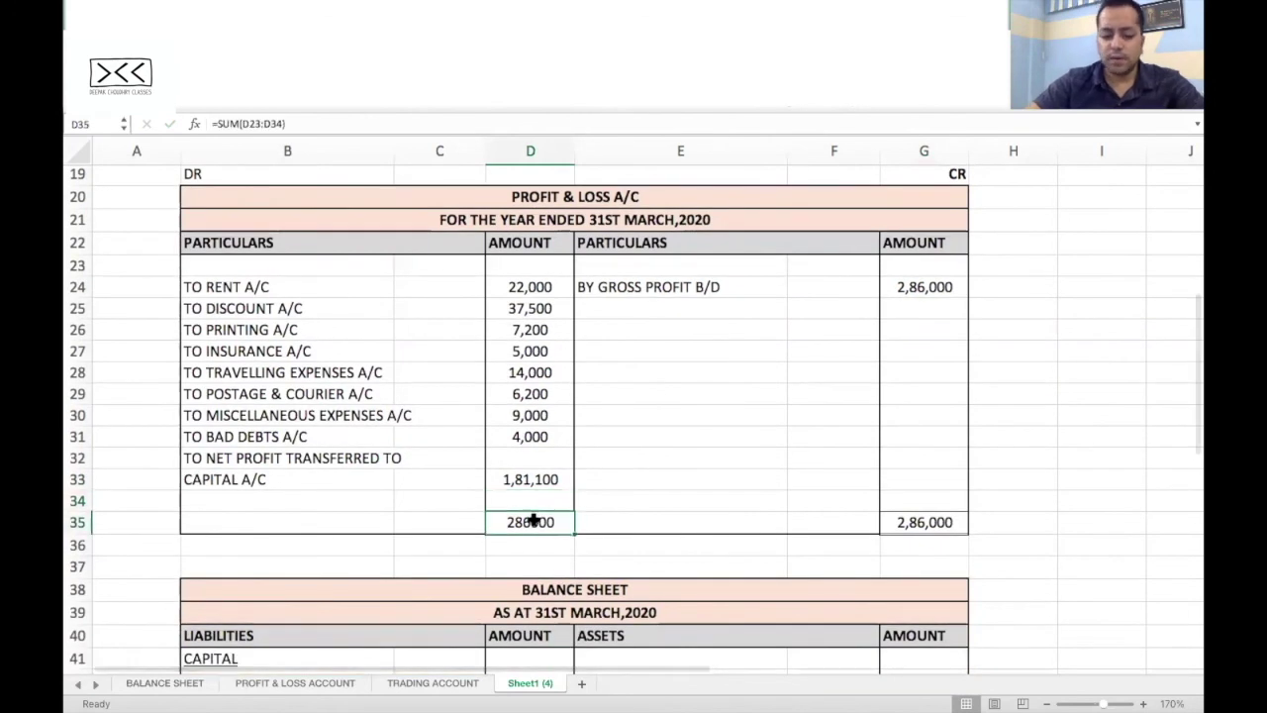
type("2,86")
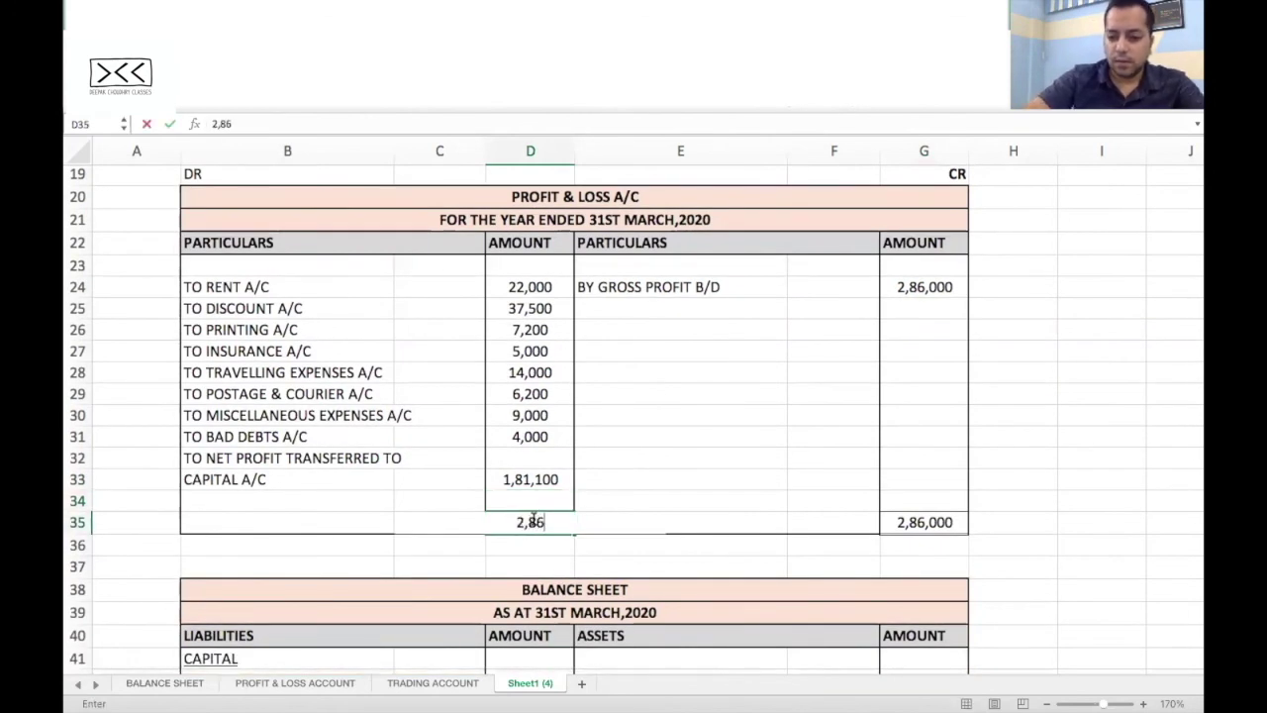
type(",000")
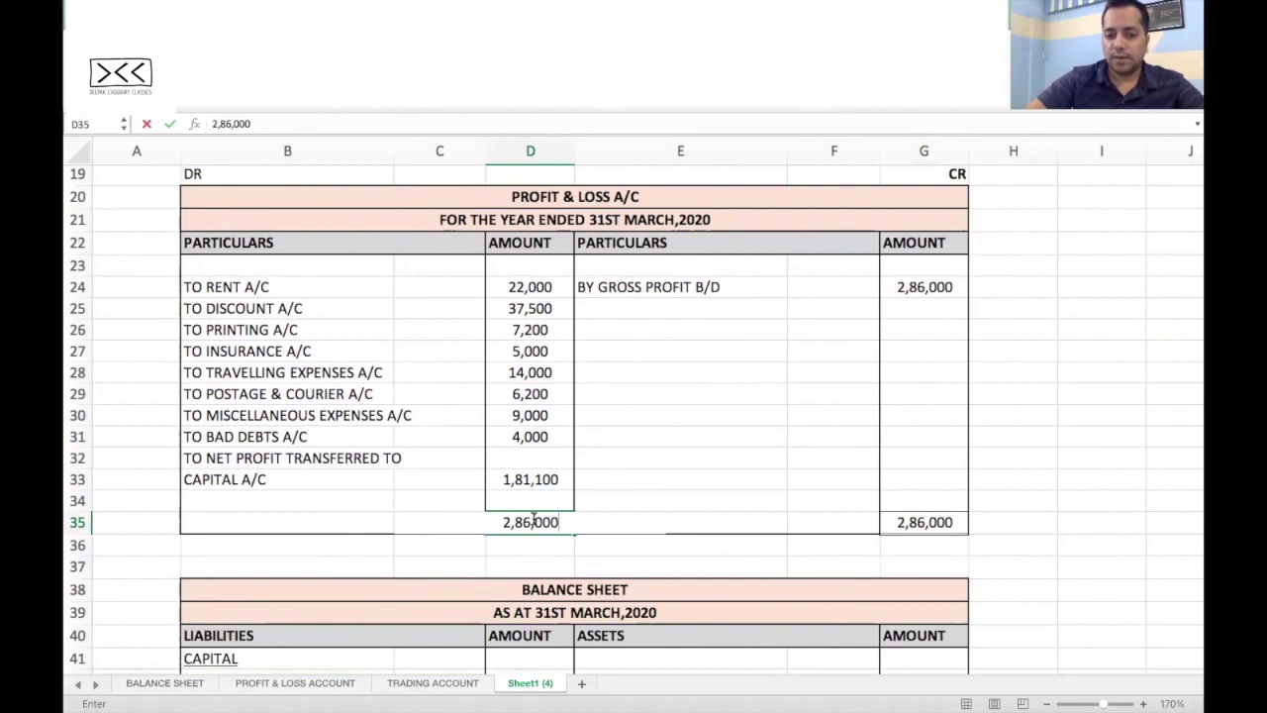
key("Return")
Step: Enter ADD : NET PROFIT under capital in row 45 of the balance sheet, with its amount in column C linked as =D33
scroll(541, 586, "down", 5)
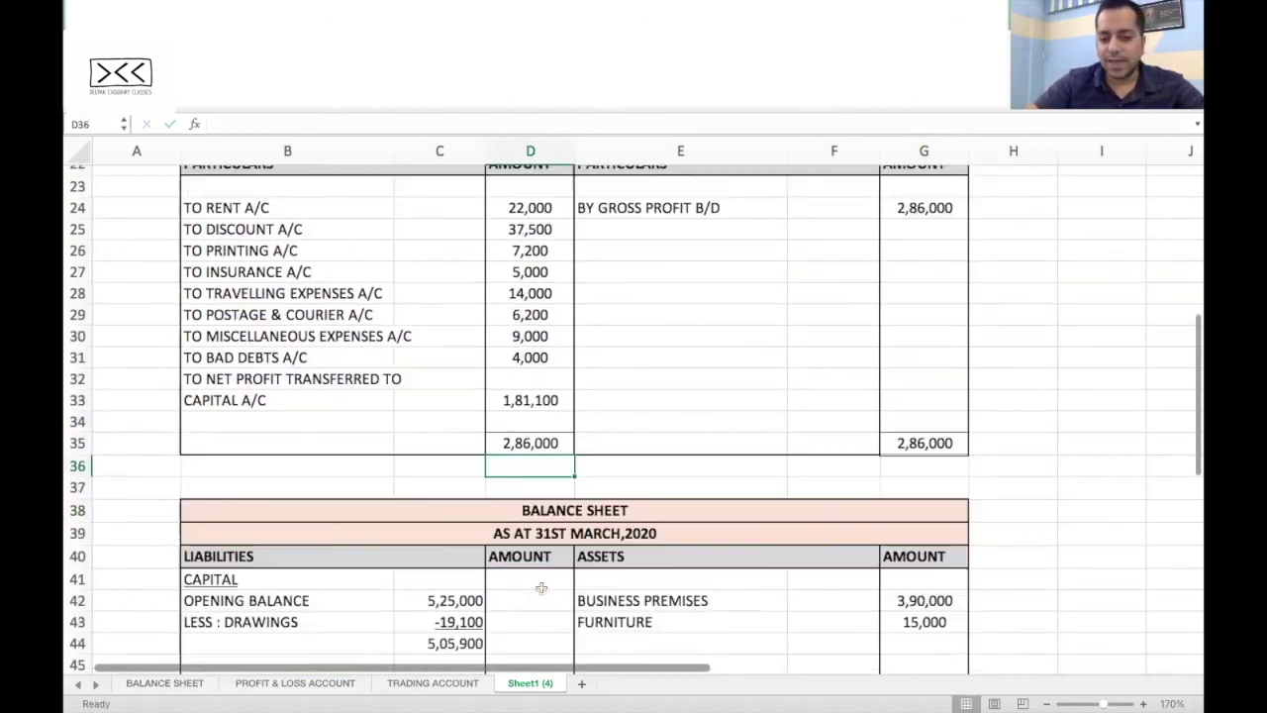
scroll(542, 586, "down", 2)
key("Down")
key("Down")
scroll(419, 564, "down", 1)
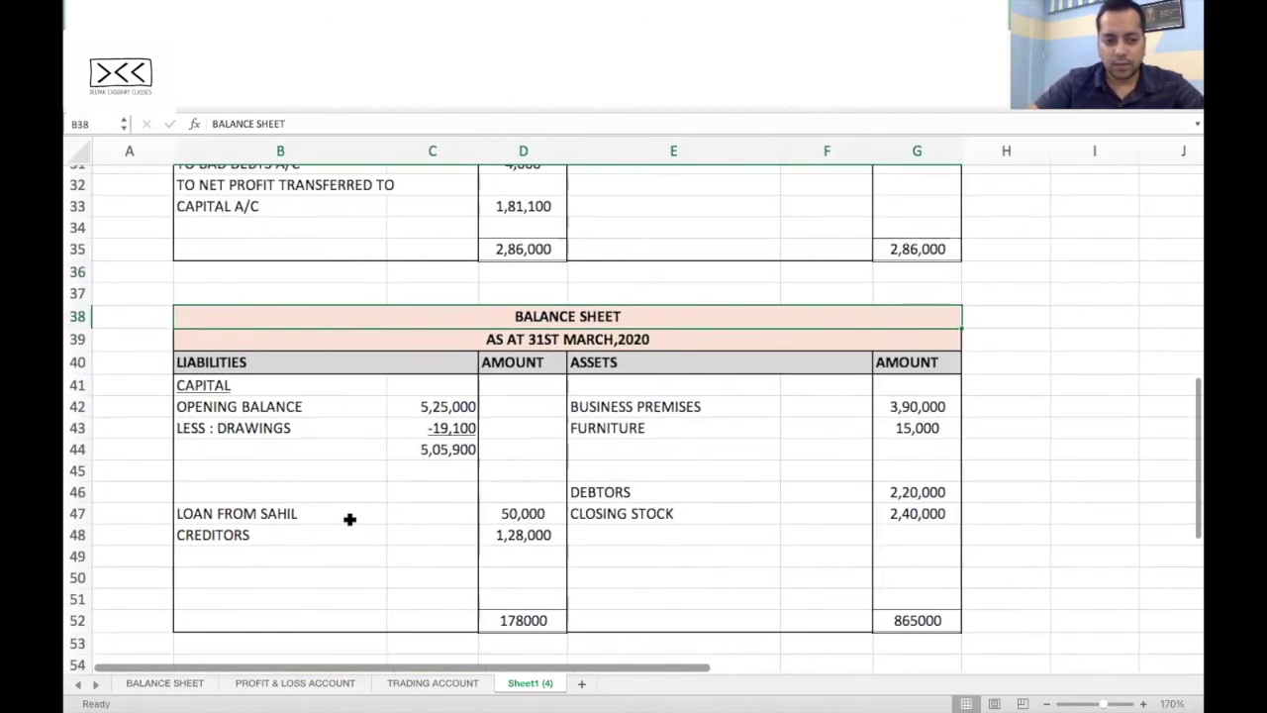
left_click(223, 462)
type("ADD ")
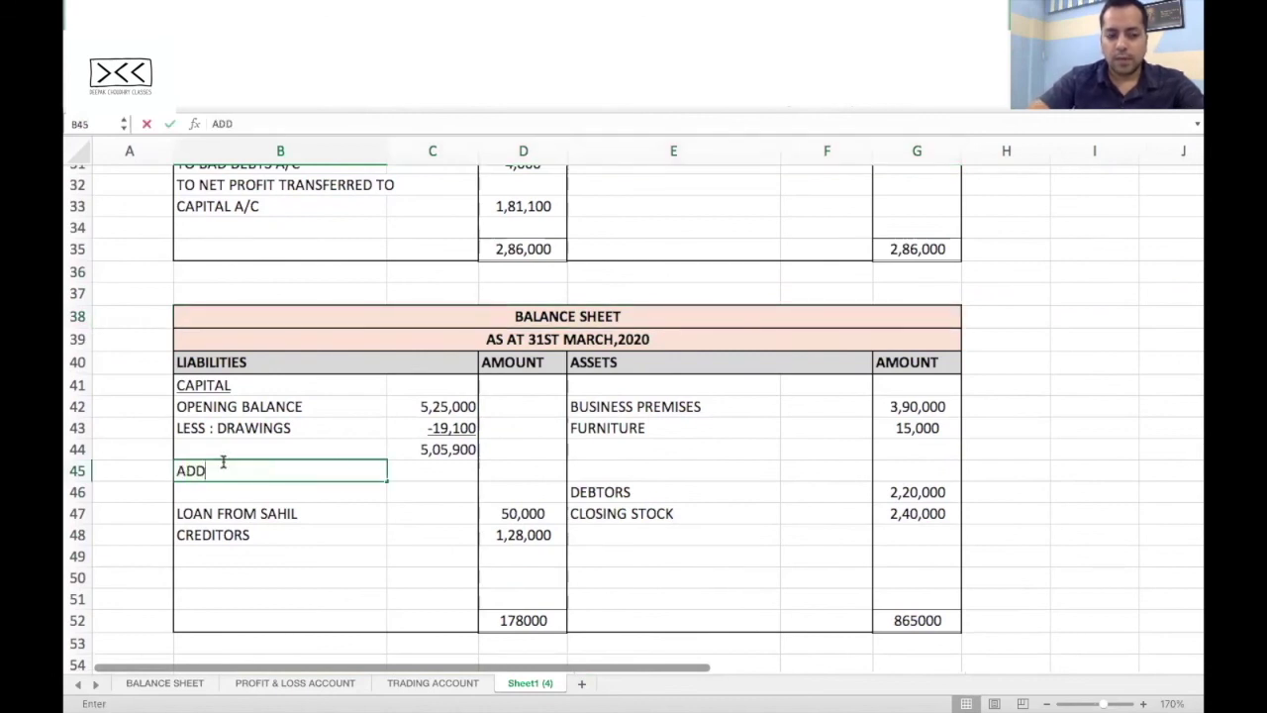
type(": NET PROFIT")
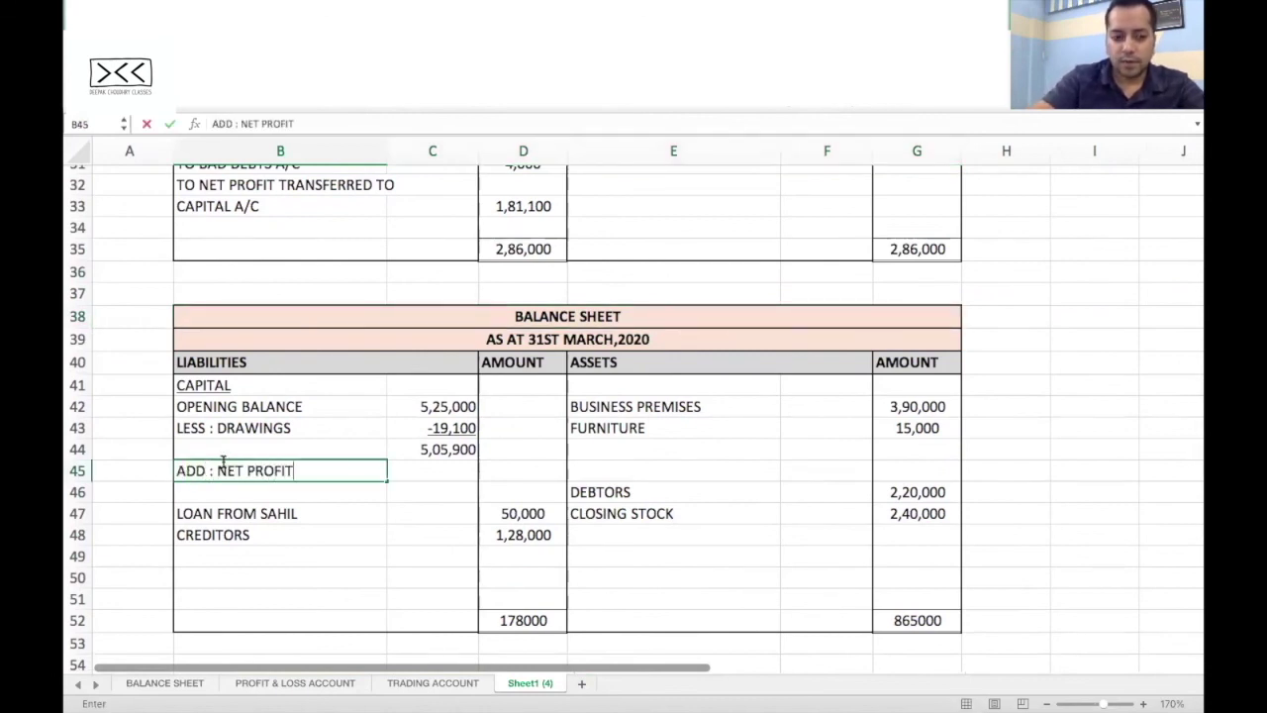
key("Tab")
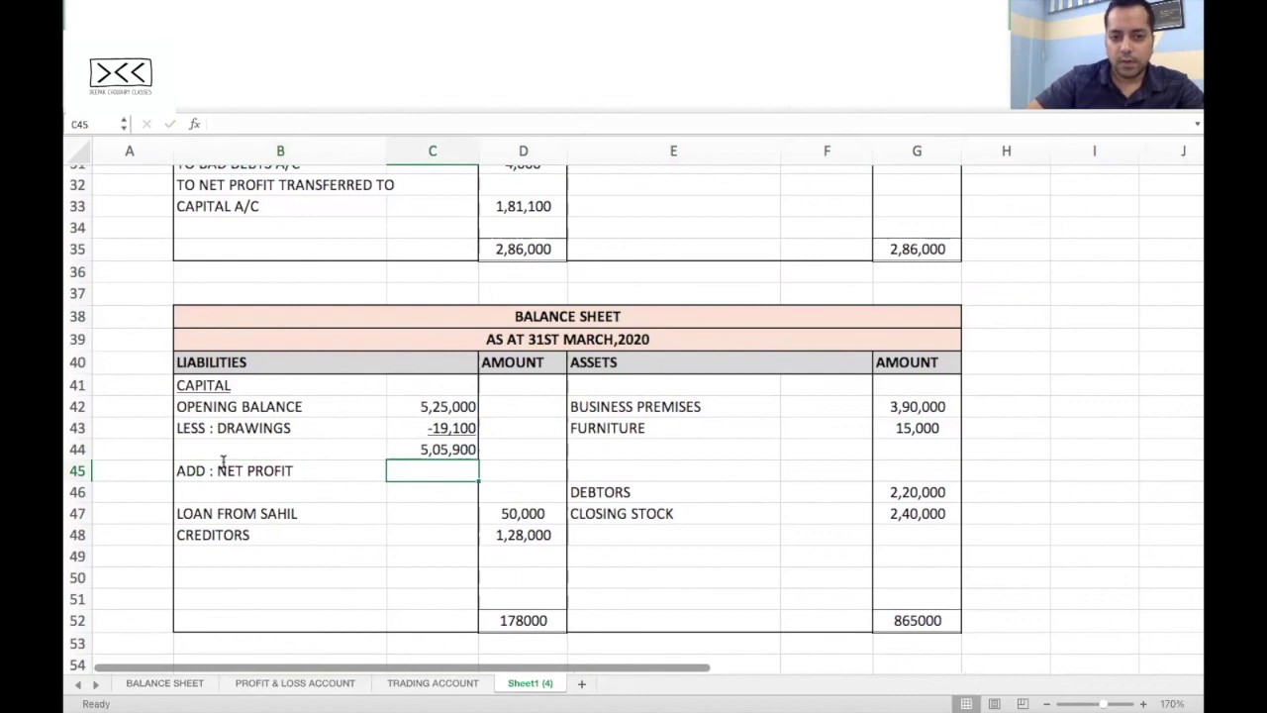
type("=")
left_click(527, 209)
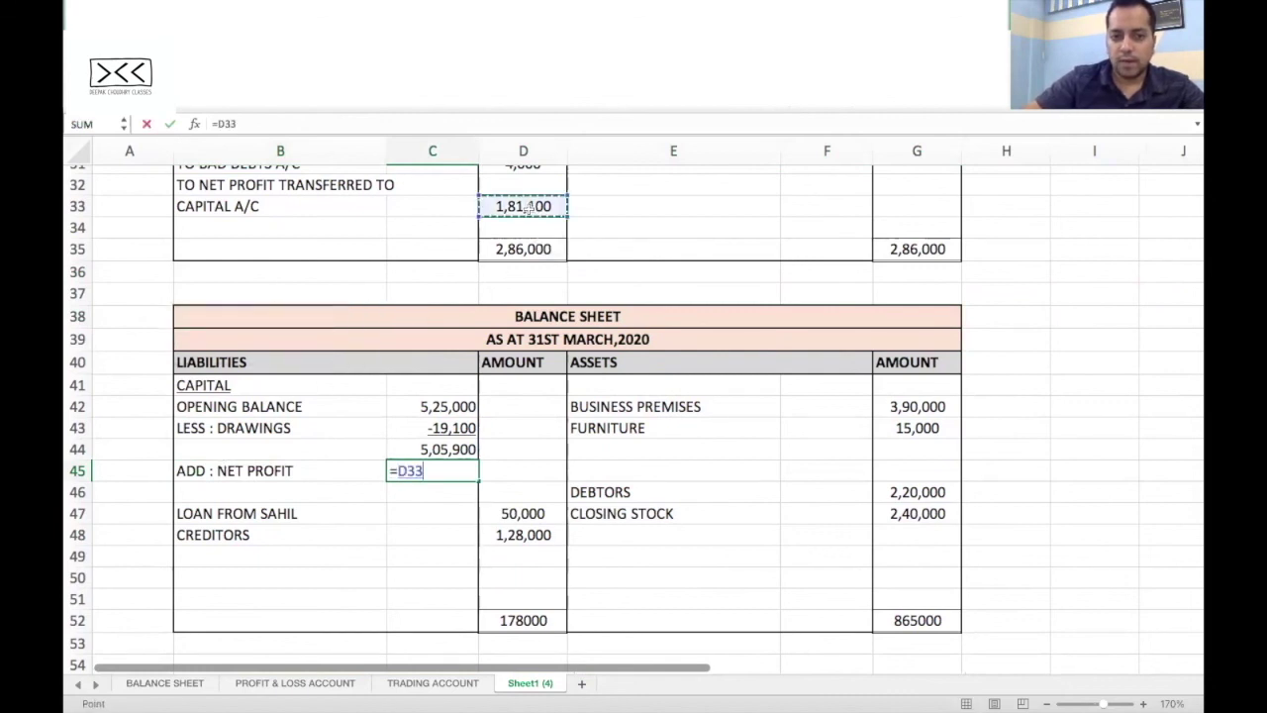
key("Return")
Step: Total the capital in the liabilities amount column at D45 with a SUM of C44:C45
key("Right")
key("Up")
key("Right")
type("=SUM(")
key("Left")
key("shift+Up")
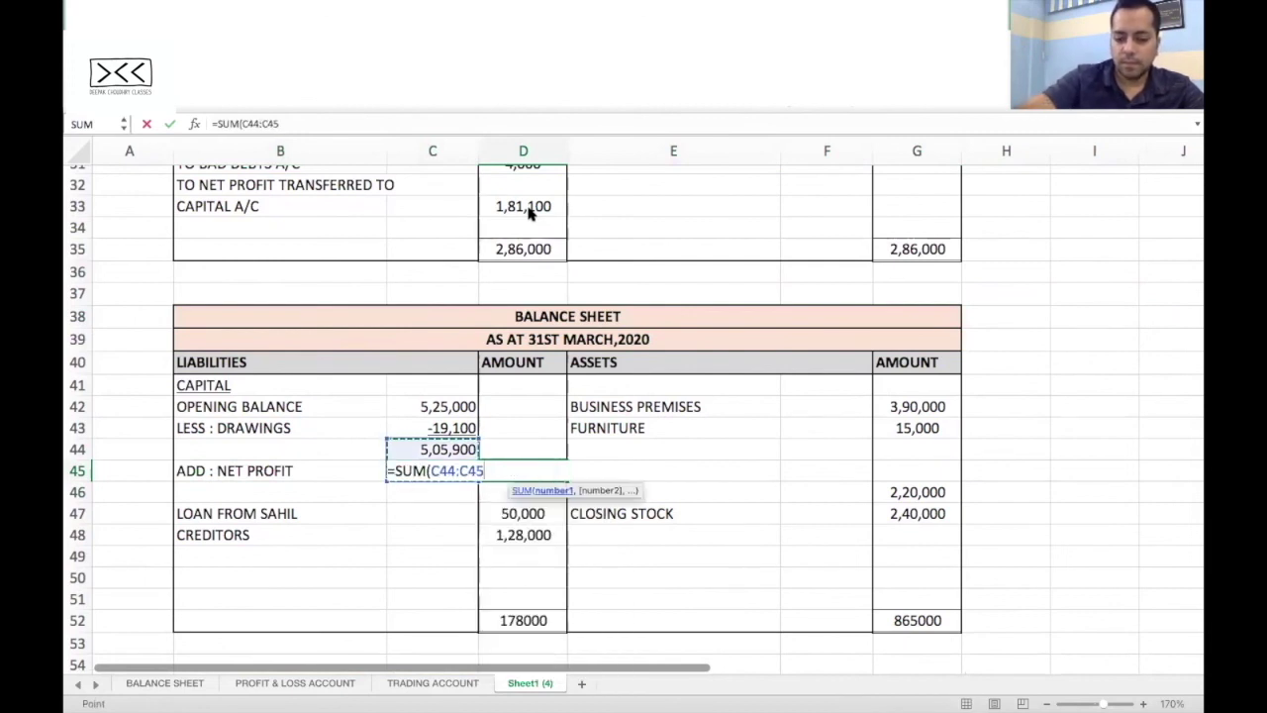
key("Return")
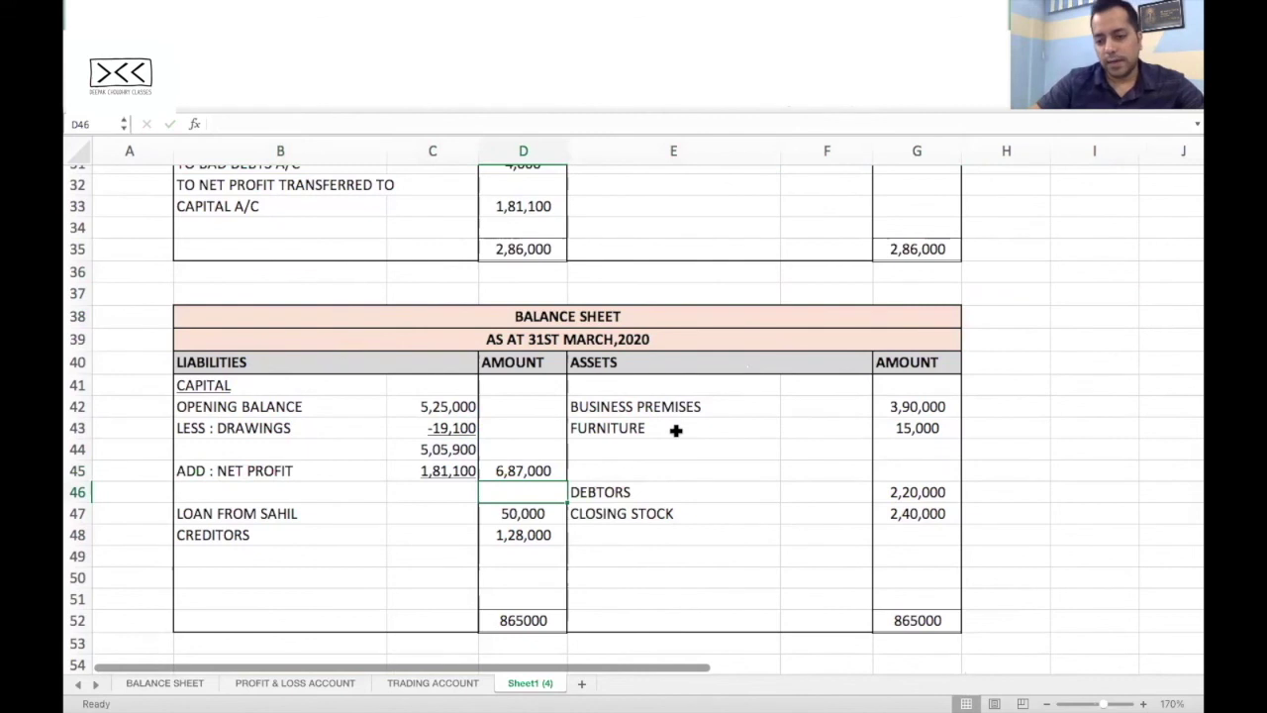
Step: Delete the blank rows 50 and 51 above the balance sheet totals
scroll(676, 429, "down", 3)
left_click(78, 507)
left_click_drag(78, 507, 78, 519)
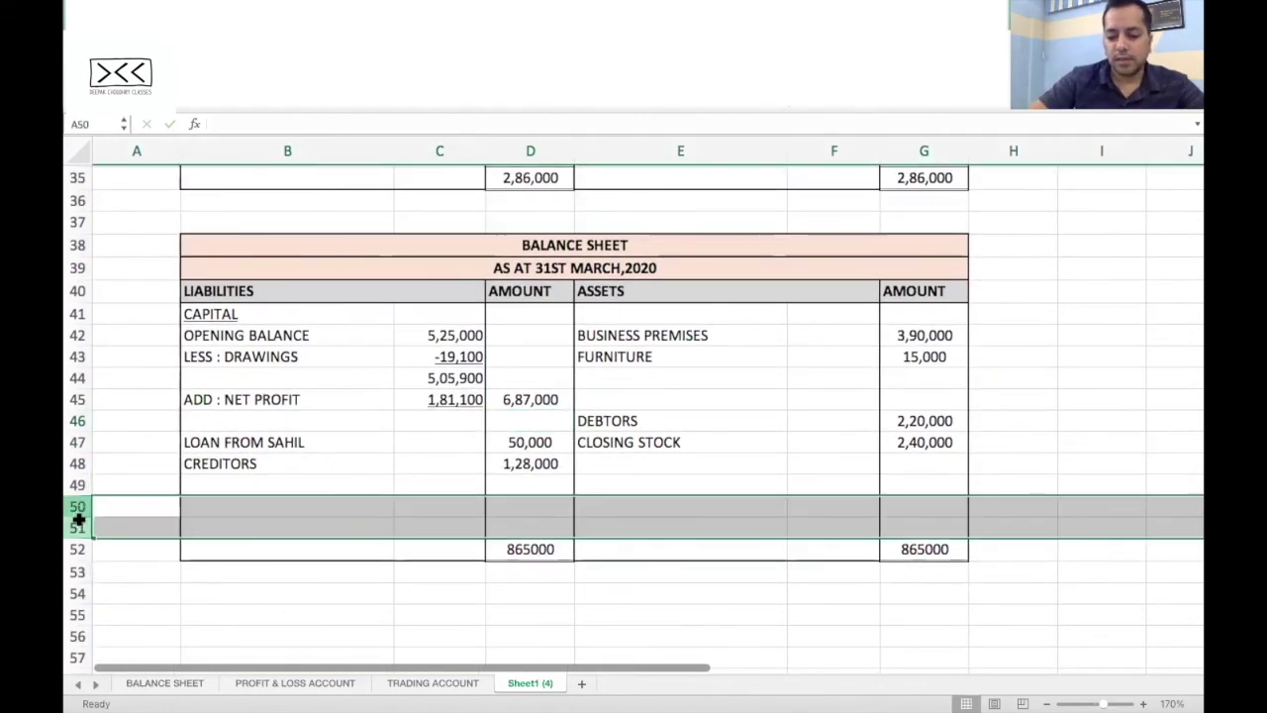
key("ctrl+minus")
left_click(425, 549)
Step: Replace the liabilities and assets totals of the balance sheet in row 50 with 8,65,000
left_click(507, 505)
type("8,65,000")
key("Return")
left_click(908, 504)
type("8,65,000")
key("Return")
left_click(857, 597)
Step: Review the completed trading account, profit and loss account and balance sheet, checking back briefly with the annotated trial balance in the PDF
scroll(858, 597, "up", 1)
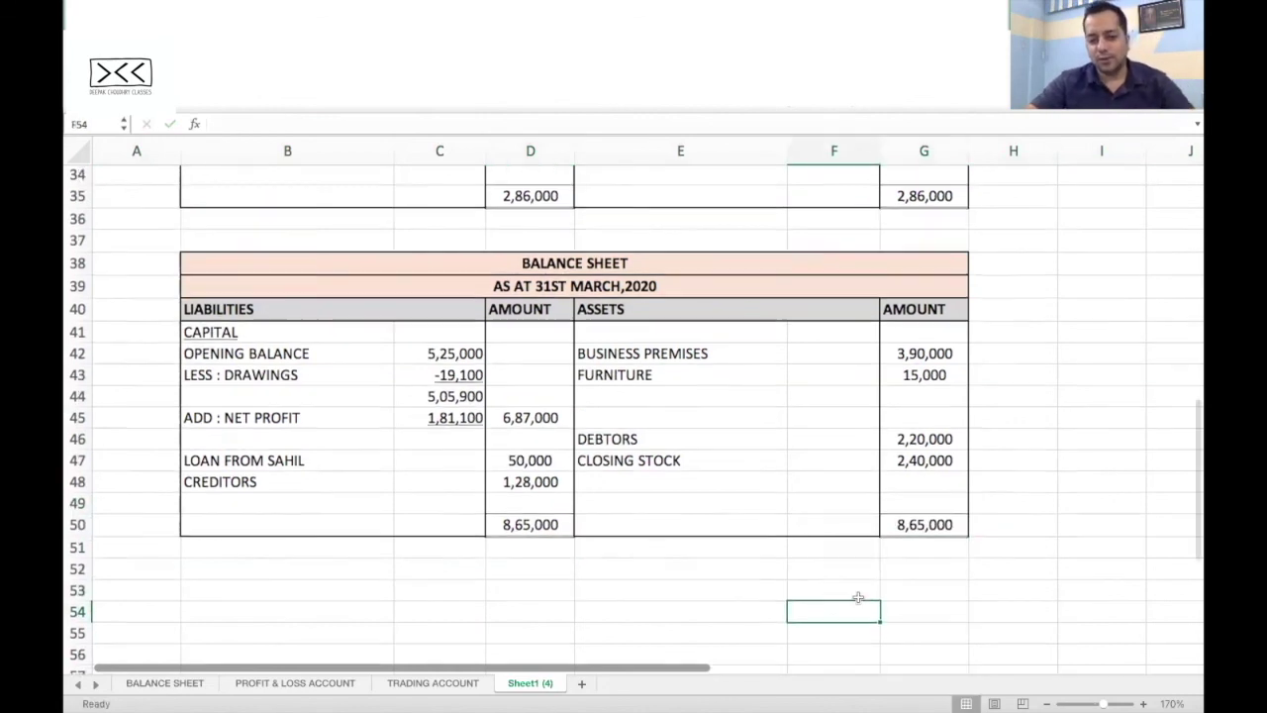
scroll(857, 597, "up", 5)
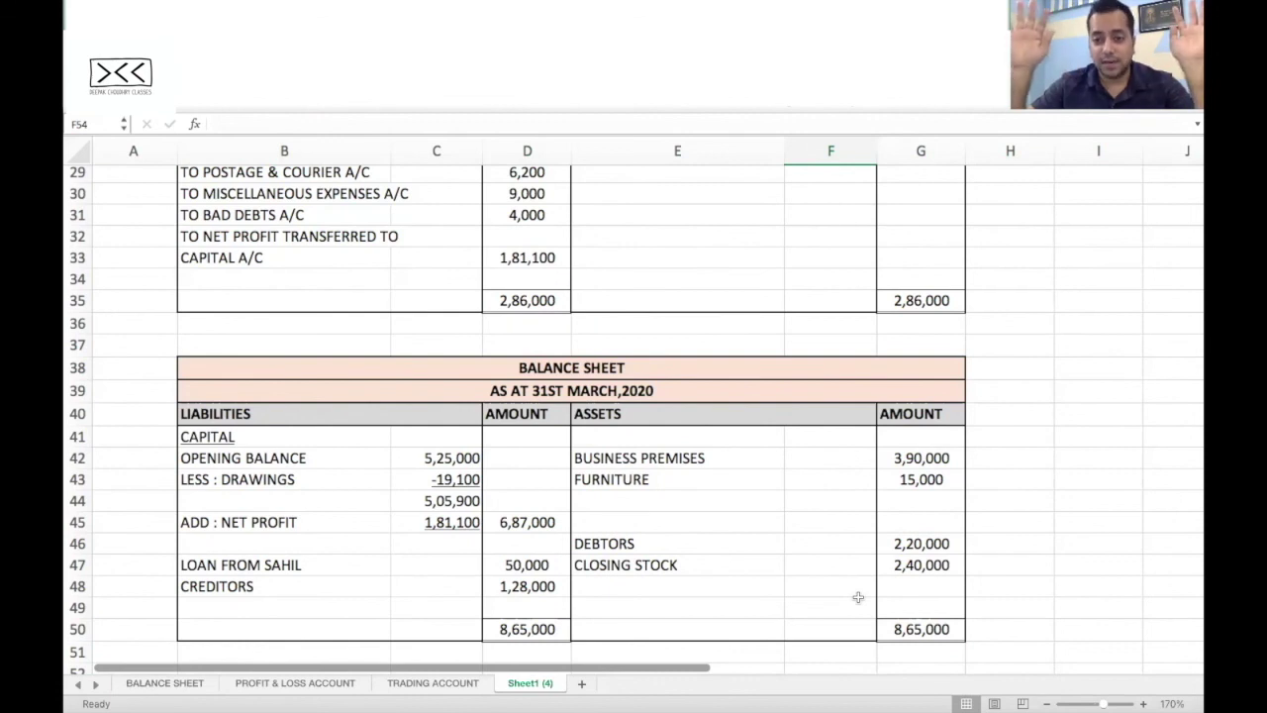
scroll(858, 597, "up", 10)
scroll(859, 597, "down", 4)
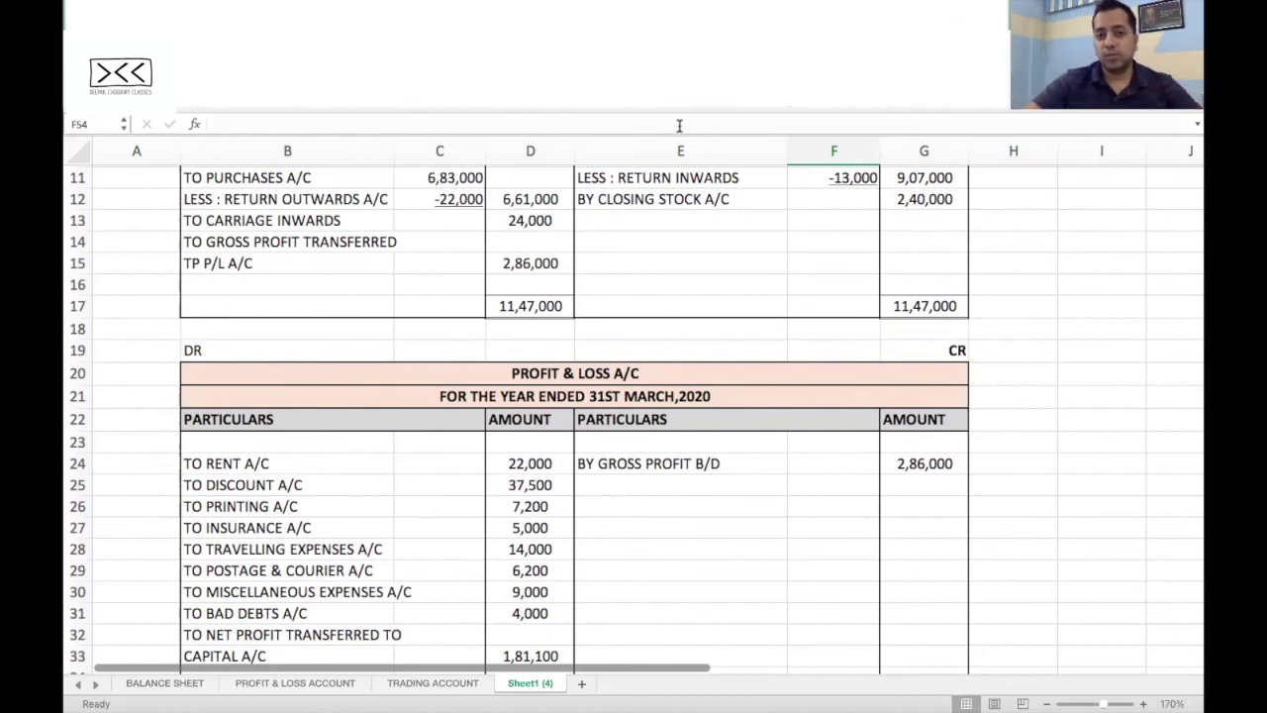
key("super+Tab")
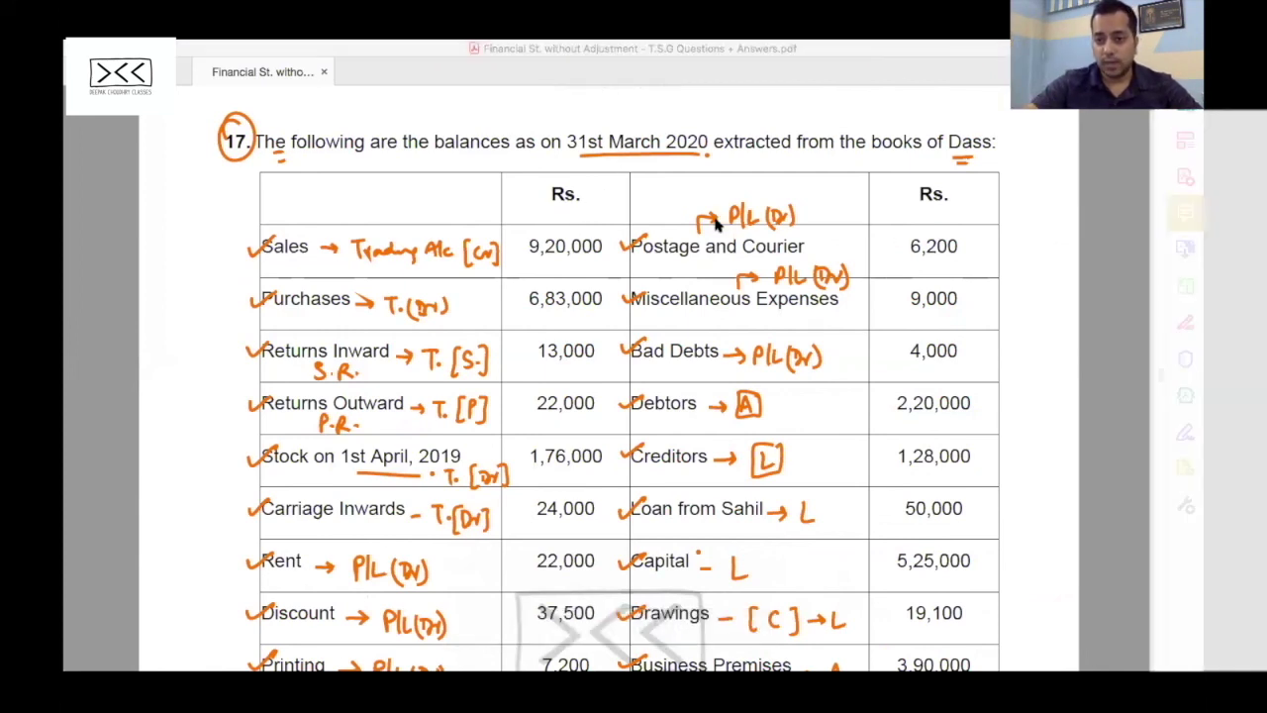
key("alt+Tab")
scroll(366, 386, "up", 5)
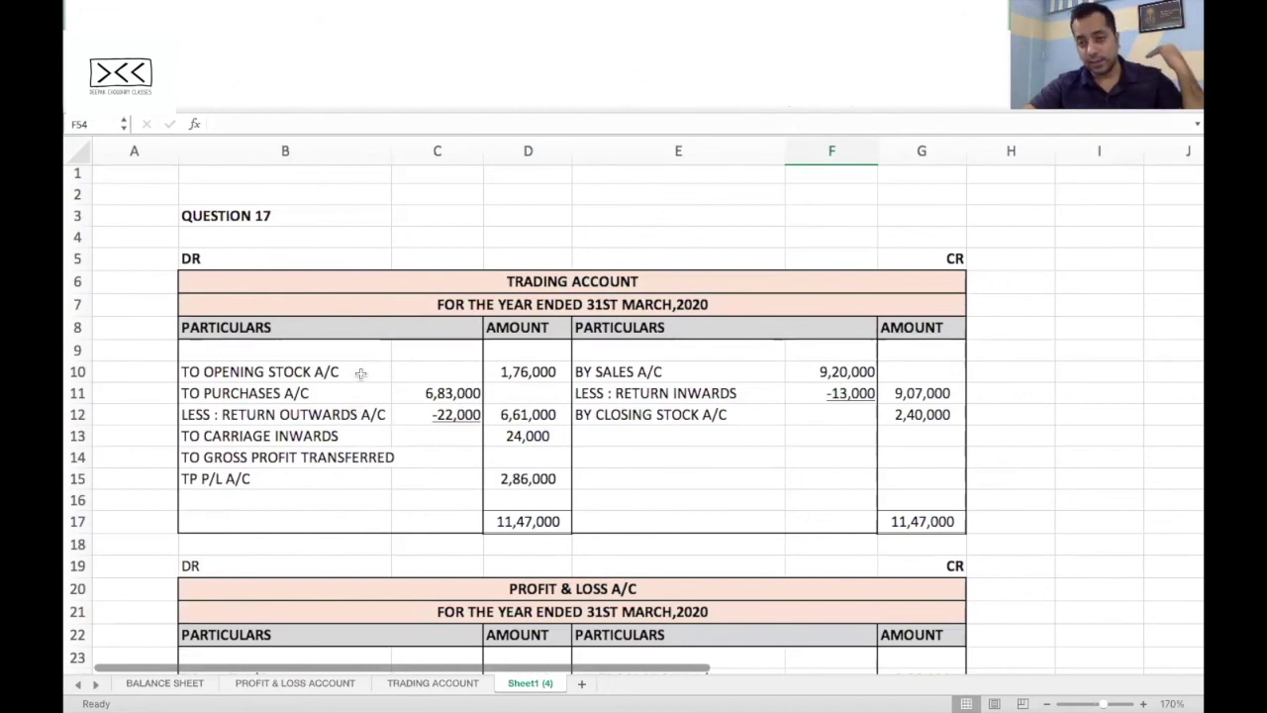
left_click(679, 357)
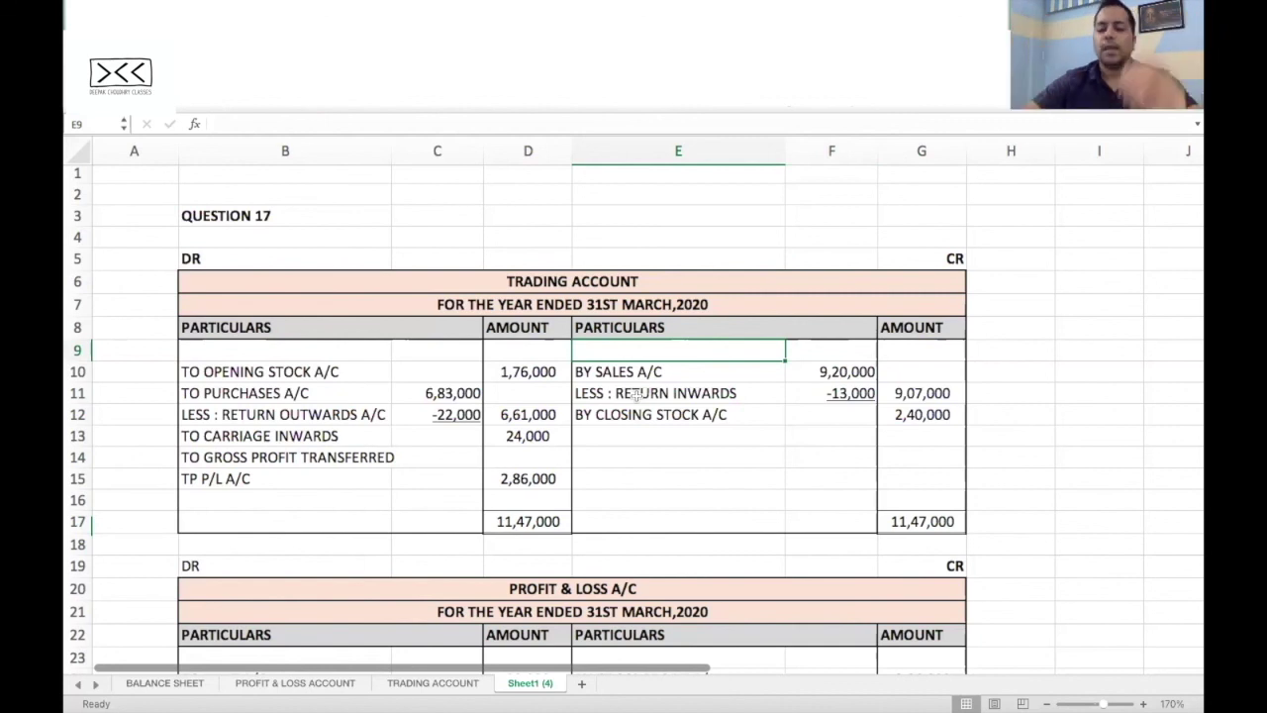
scroll(634, 393, "down", 6)
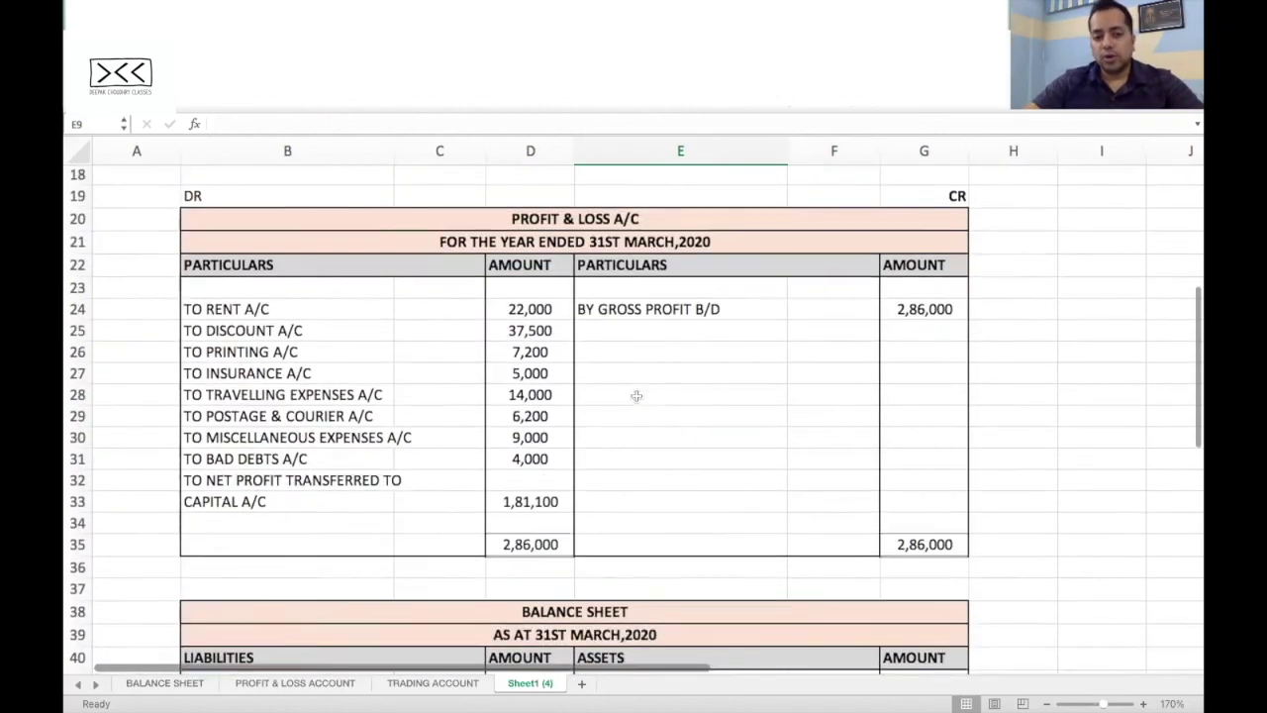
scroll(637, 396, "down", 1)
scroll(637, 396, "up", 5)
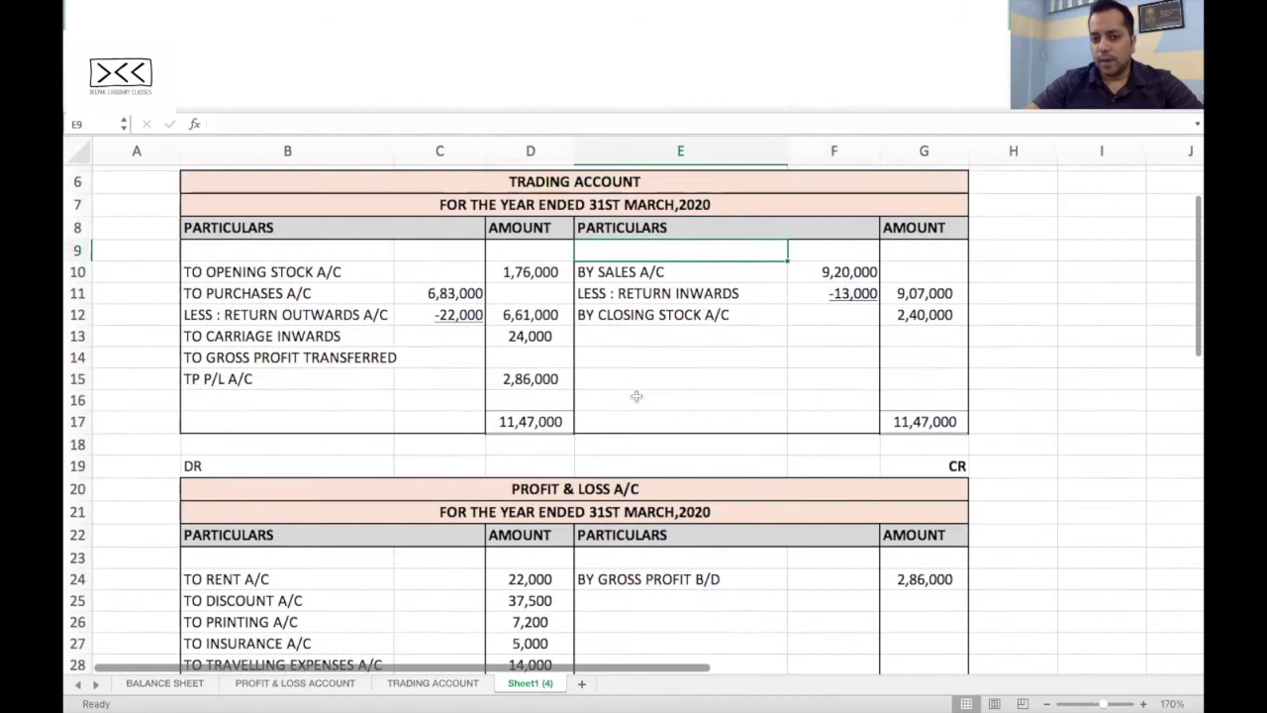
scroll(636, 395, "up", 1)
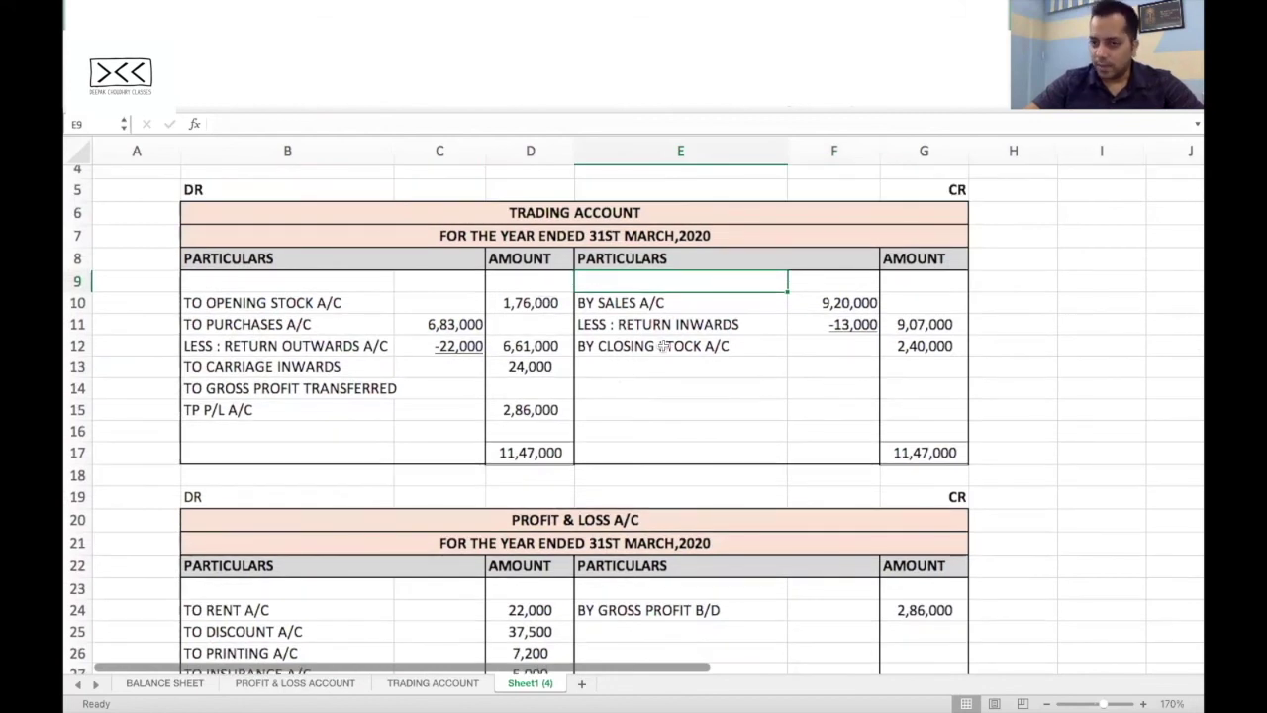
scroll(663, 345, "down", 6)
scroll(664, 346, "down", 4)
left_click(682, 433)
scroll(682, 433, "up", 6)
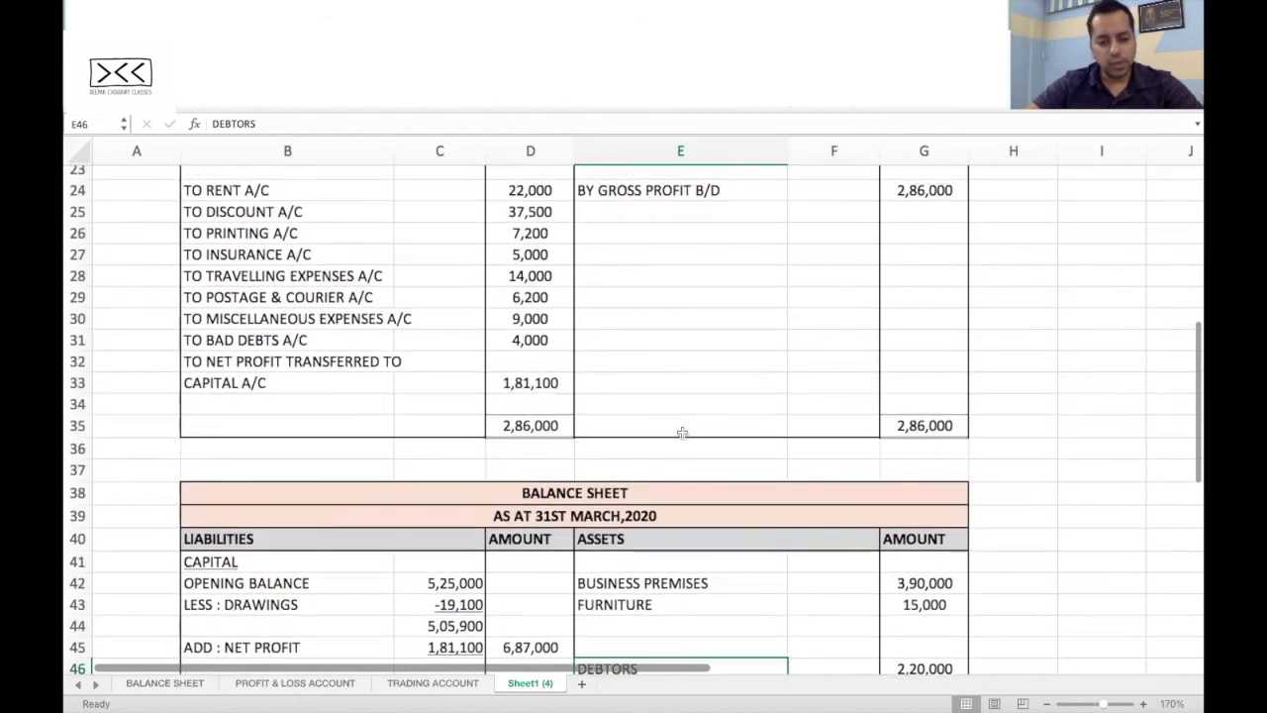
scroll(682, 433, "up", 5)
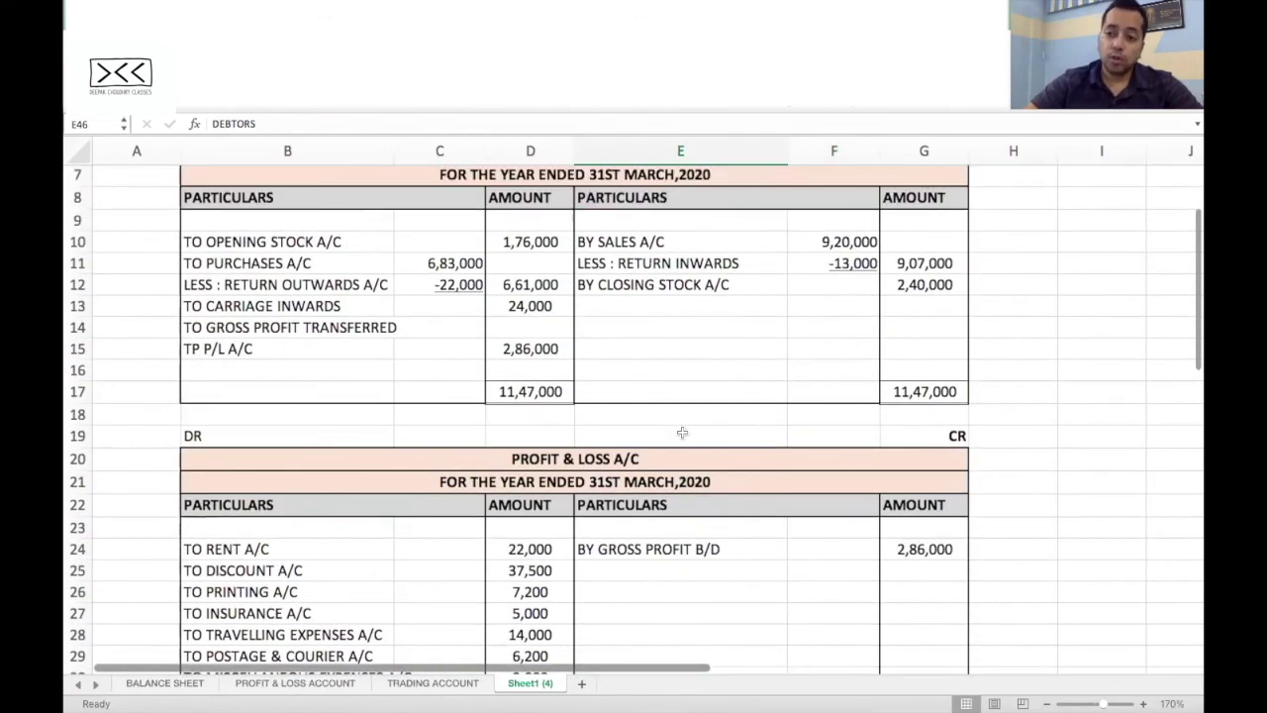
scroll(682, 432, "up", 1)
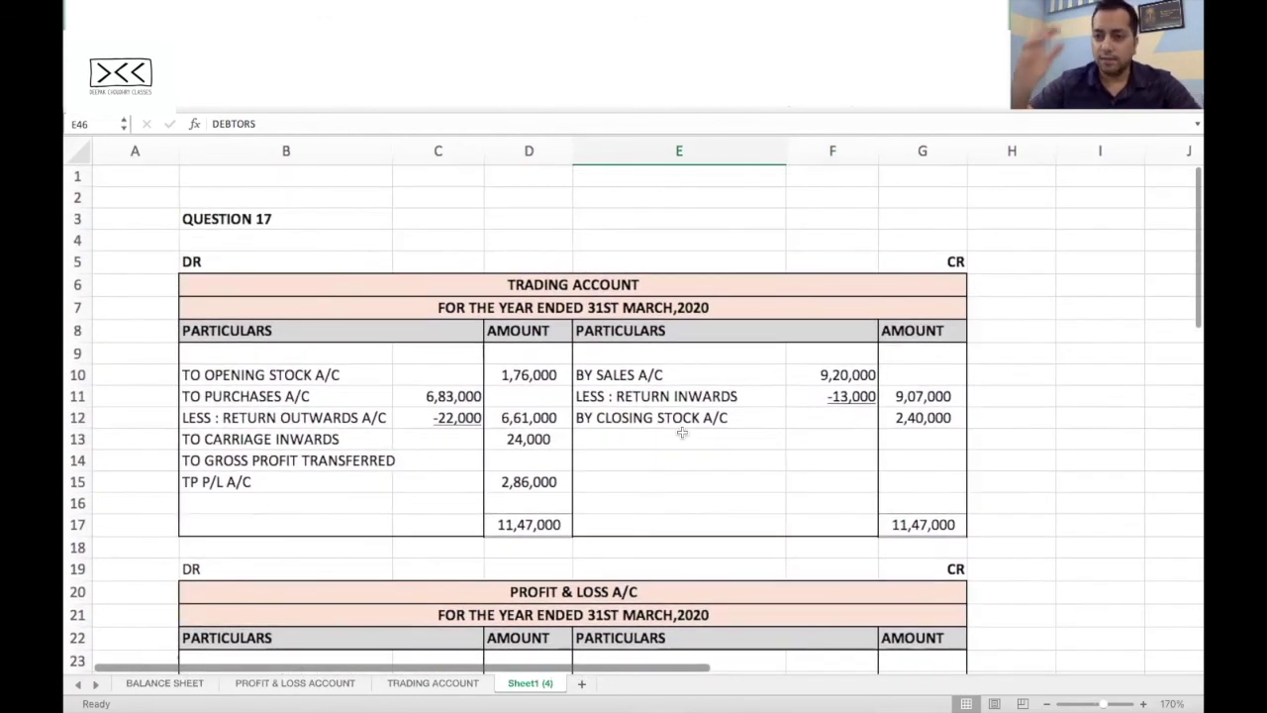